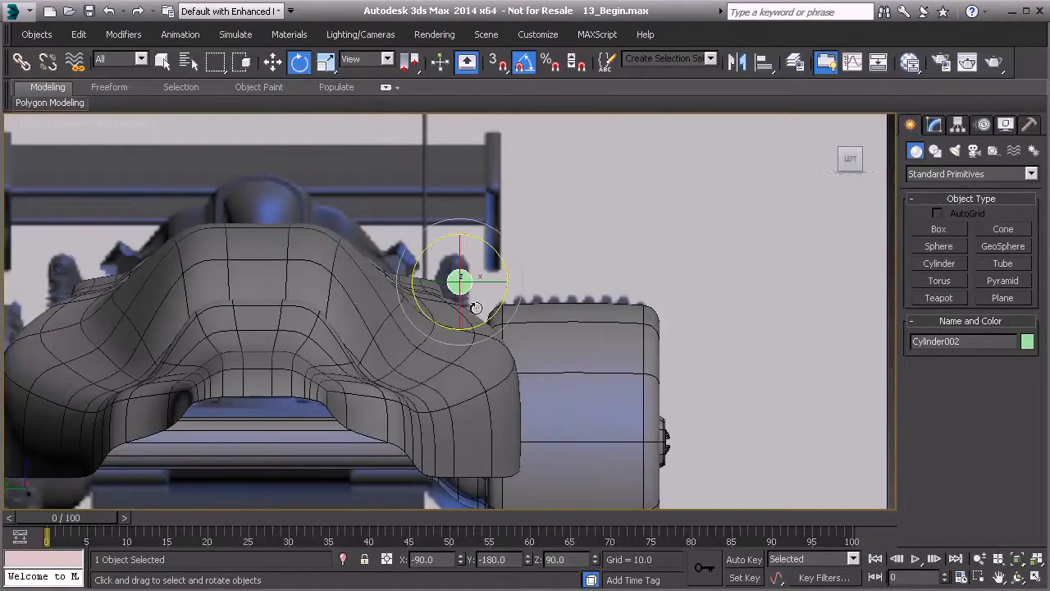
Rotate the green cylinder 90 degrees so that it stands upright in the left view.
{"action": "left_click_drag", "start_coordinate": [459, 266], "coordinate": [461, 188]}
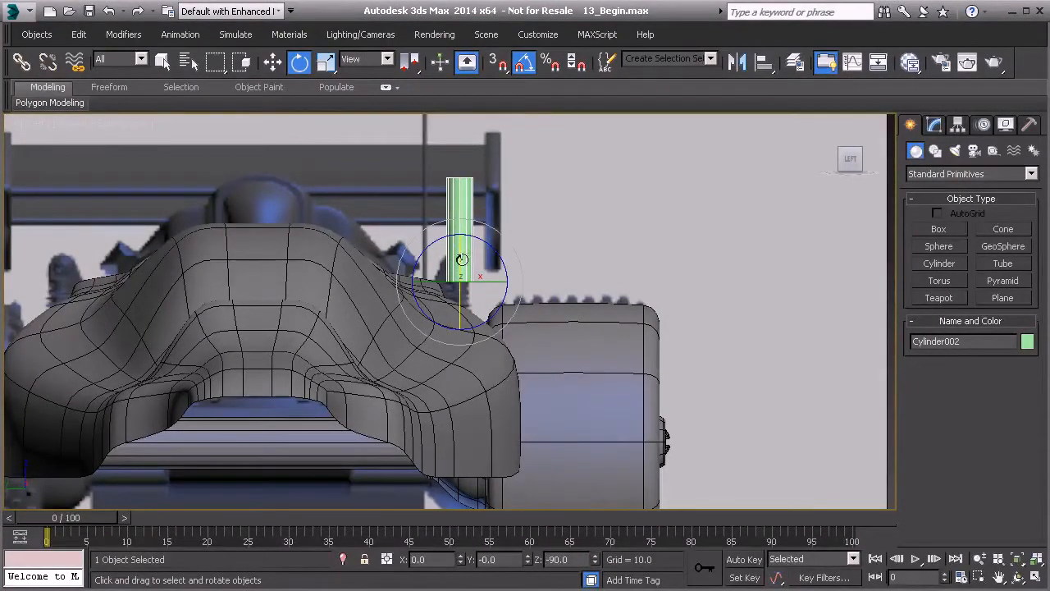
{"action": "left_click", "coordinate": [522, 65]}
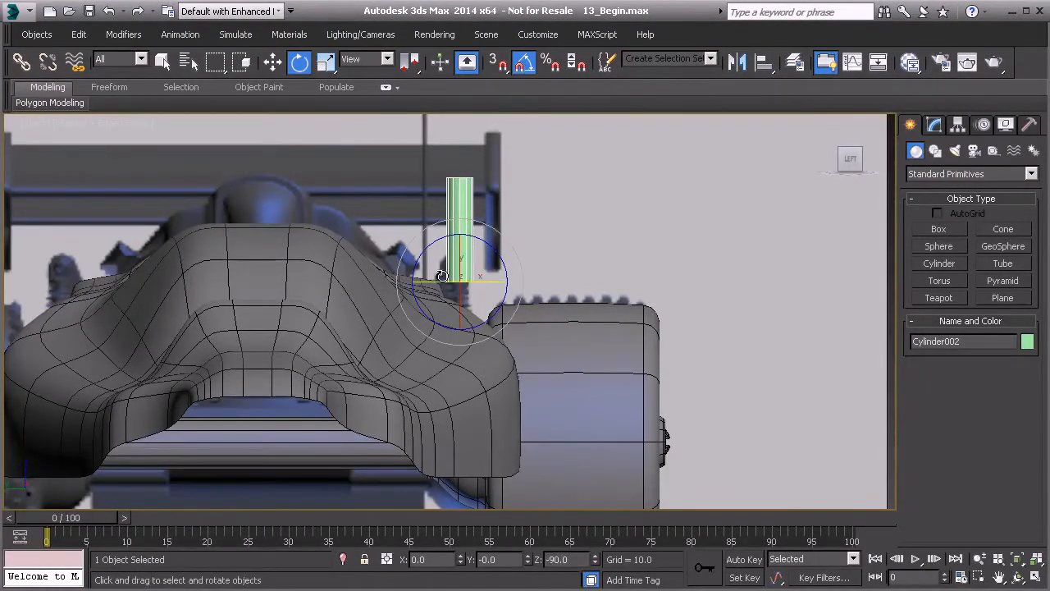
Hide the car body mesh to expose the axle and the shock absorbers in the reference image.
{"action": "left_click", "coordinate": [273, 63]}
{"action": "middle_click_drag", "start_coordinate": [467, 359], "coordinate": [466, 314]}
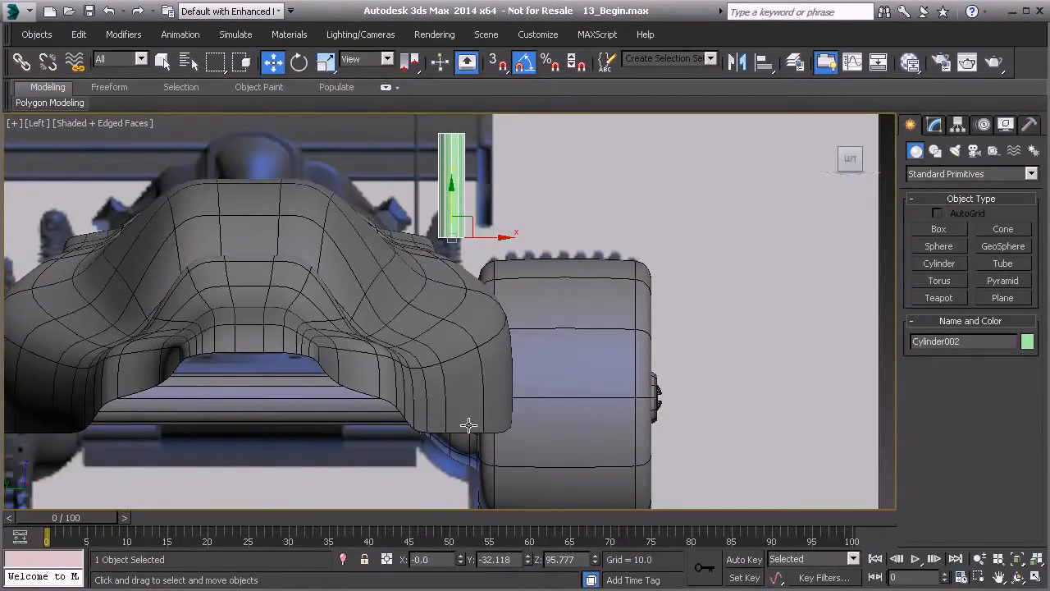
{"action": "left_click", "coordinate": [308, 275]}
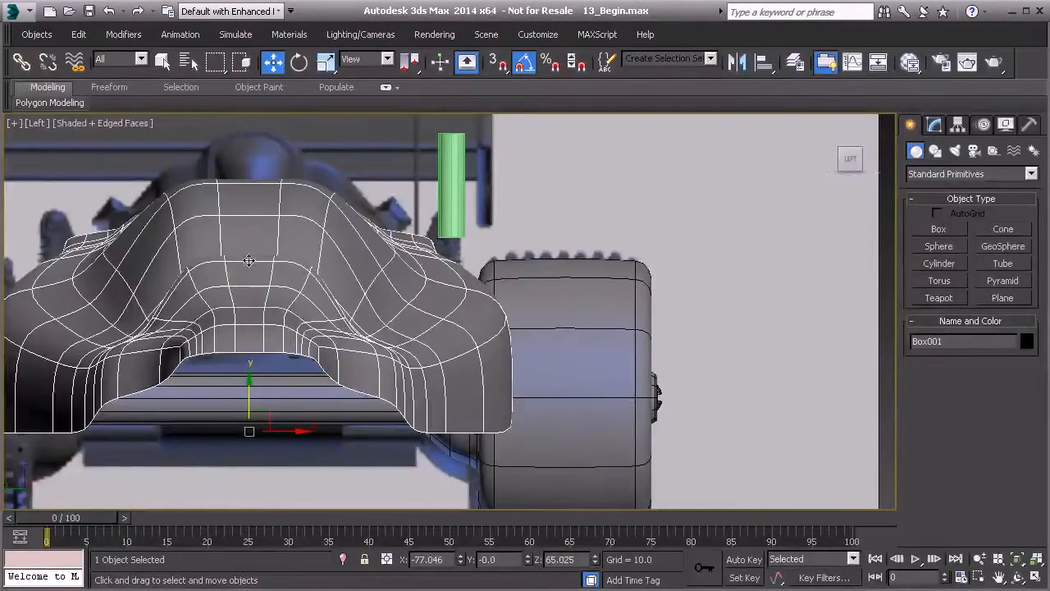
{"action": "right_click", "coordinate": [293, 273]}
{"action": "left_click", "coordinate": [329, 210]}
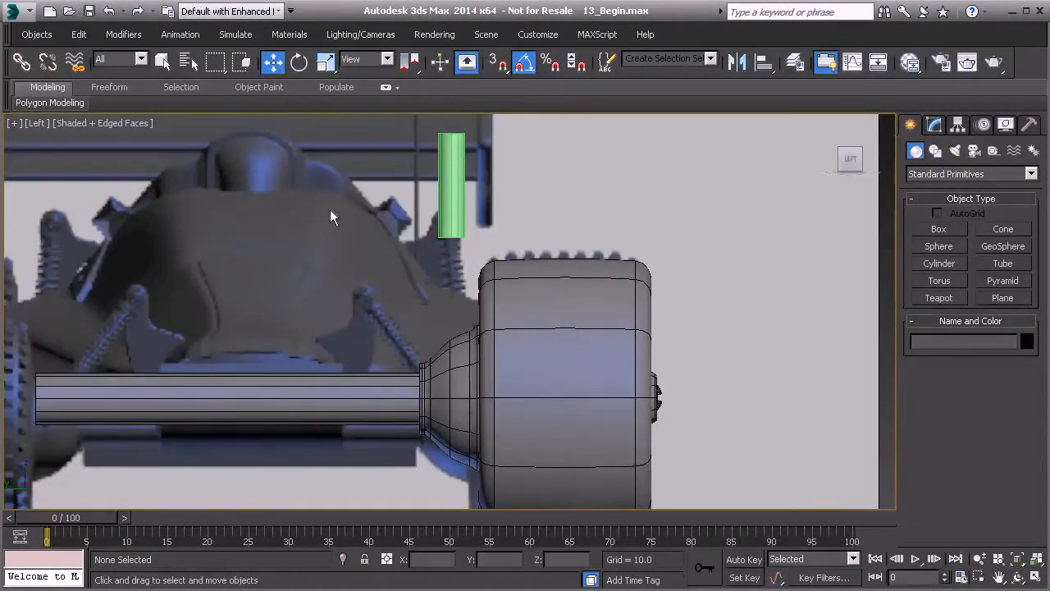
Move the upright cylinder down so its base sits at the hub next to the rear wheel.
{"action": "left_click", "coordinate": [448, 215]}
{"action": "left_click_drag", "start_coordinate": [451, 193], "coordinate": [458, 294]}
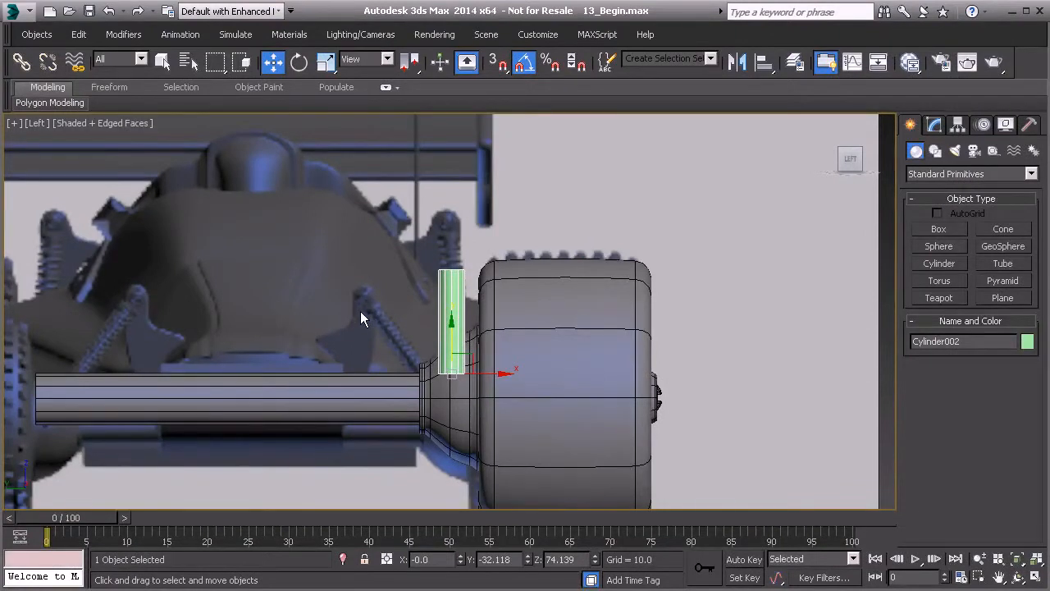
{"action": "key", "text": "f"}
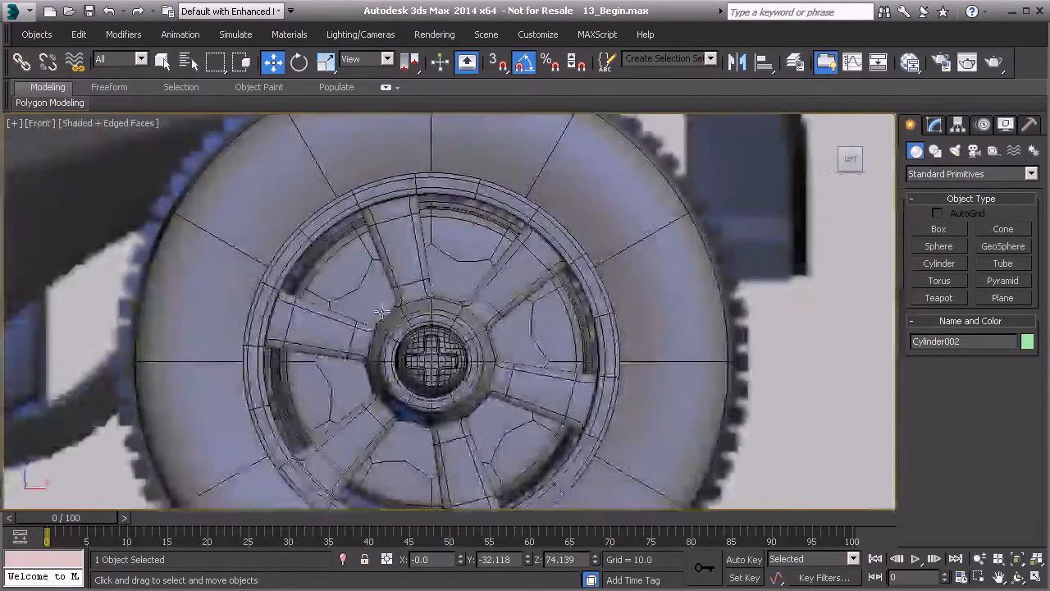
{"action": "middle_click_drag", "start_coordinate": [477, 288], "coordinate": [531, 410]}
{"action": "scroll", "coordinate": [532, 409], "scroll_direction": "down", "scroll_amount": 3}
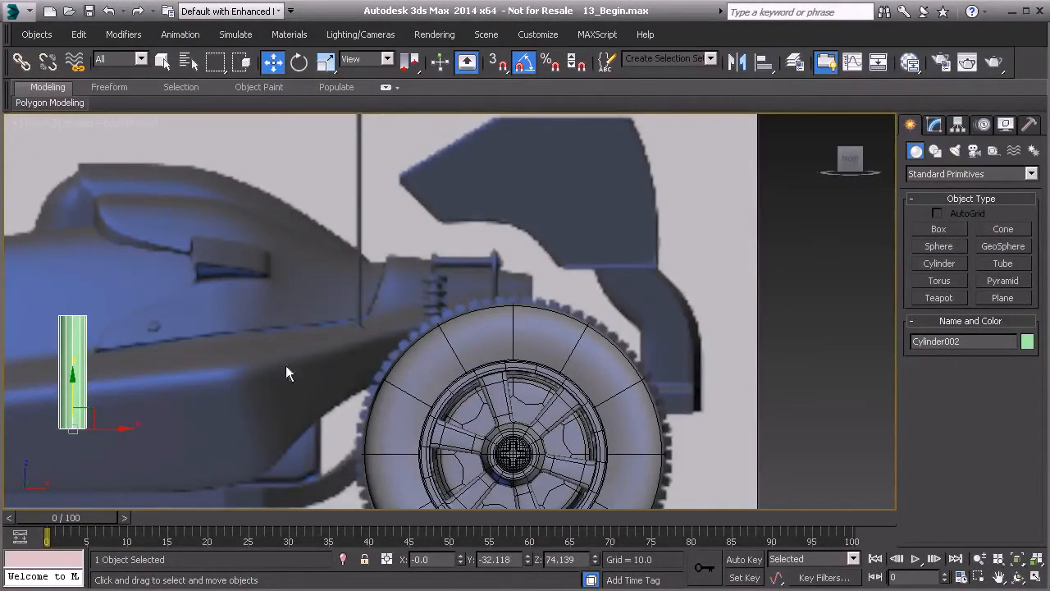
{"action": "key", "text": "l"}
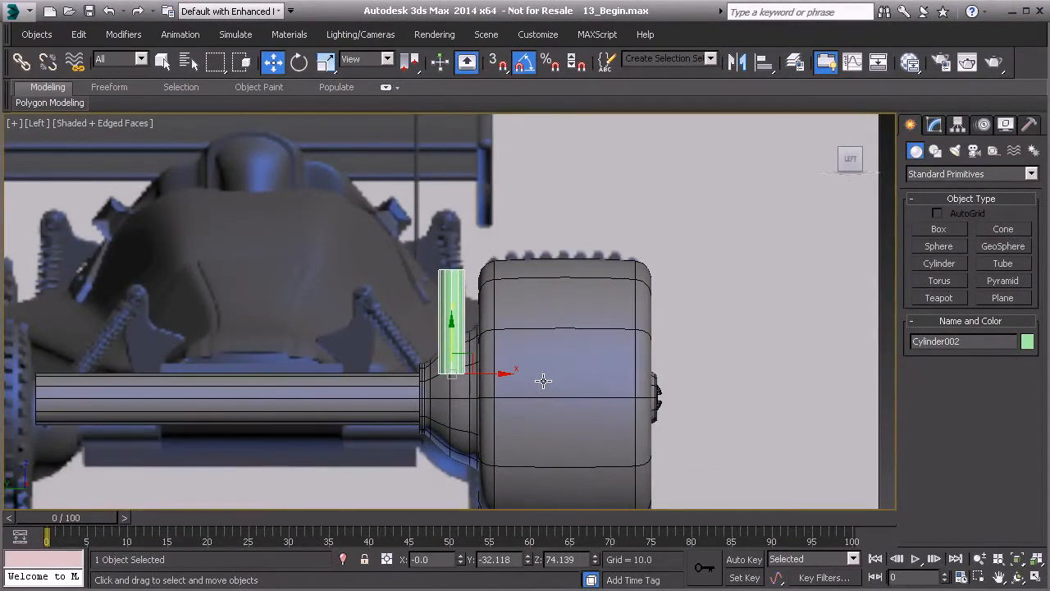
{"action": "scroll", "coordinate": [493, 373], "scroll_direction": "up", "scroll_amount": 3}
{"action": "left_click_drag", "start_coordinate": [441, 361], "coordinate": [452, 391]}
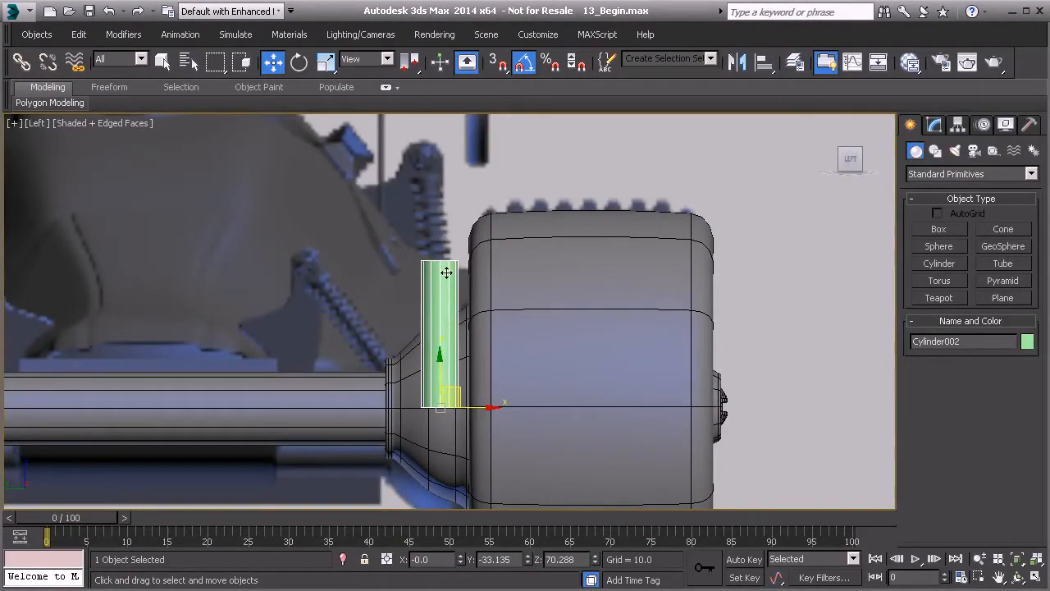
Set the cylinder's height to 25.8 and tilt it 5 degrees towards the car's centre to follow the reference shock absorber.
{"action": "left_click", "coordinate": [934, 124]}
{"action": "left_click_drag", "start_coordinate": [1028, 378], "coordinate": [1025, 330]}
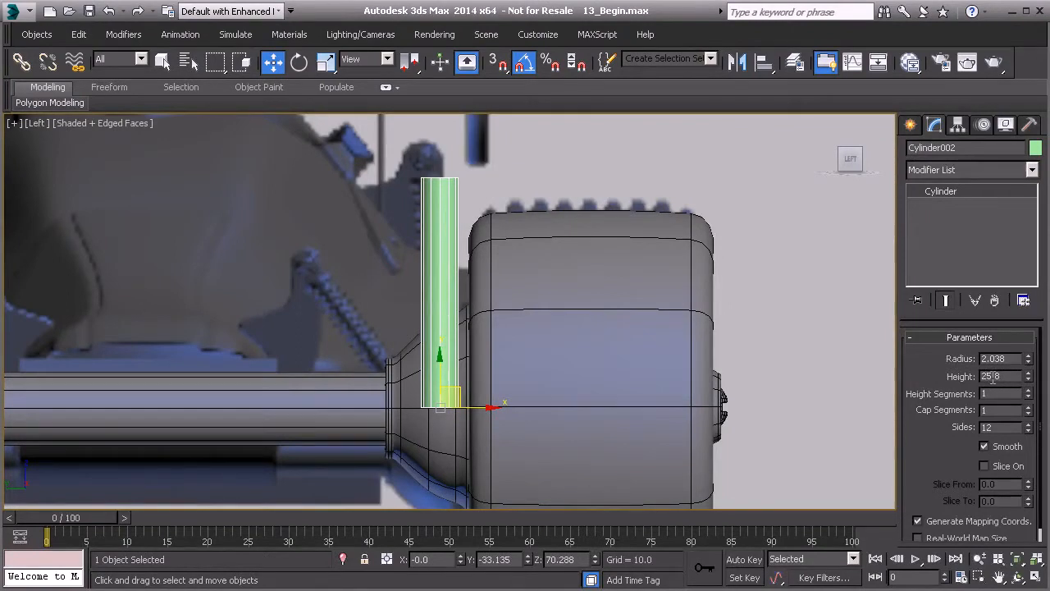
{"action": "left_click", "coordinate": [299, 62]}
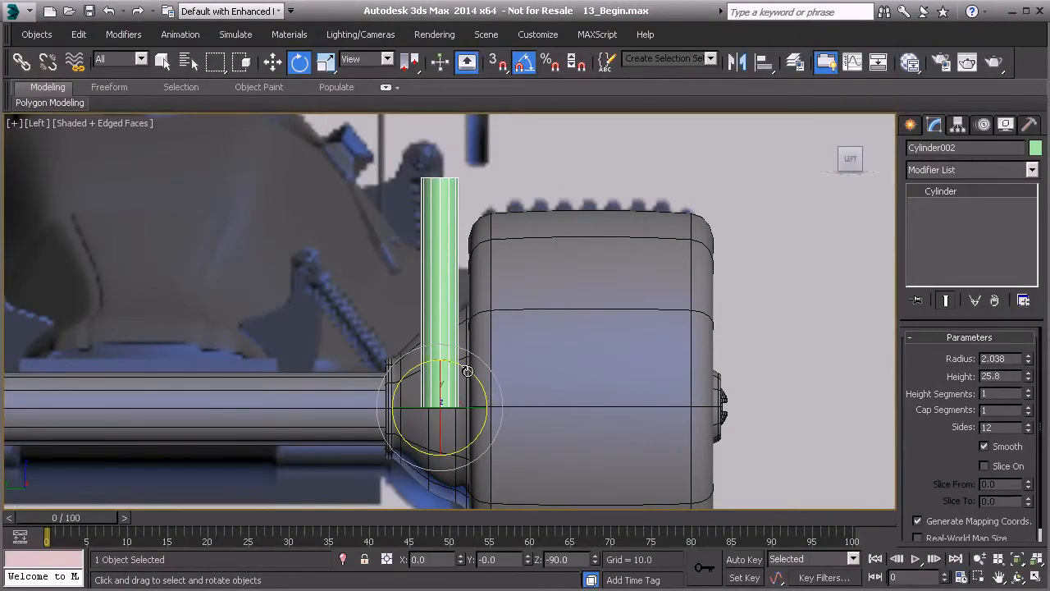
{"action": "left_click_drag", "start_coordinate": [467, 371], "coordinate": [464, 365]}
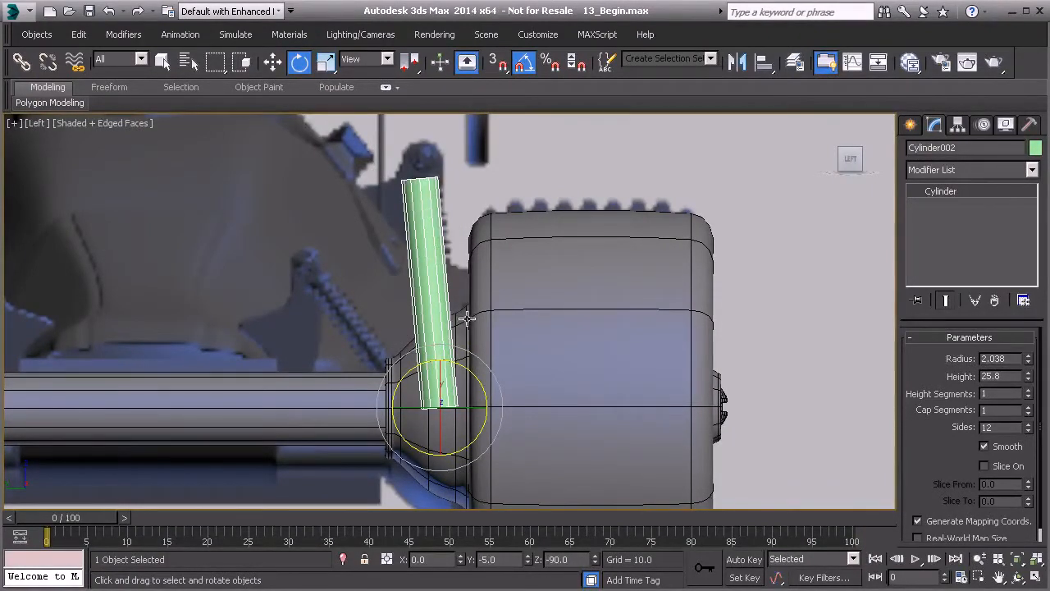
{"action": "mouse_move", "coordinate": [473, 376]}
{"action": "left_mouse_down"}
{"action": "mouse_move", "coordinate": [468, 369]}
{"action": "mouse_move", "coordinate": [475, 375]}
{"action": "left_mouse_up"}
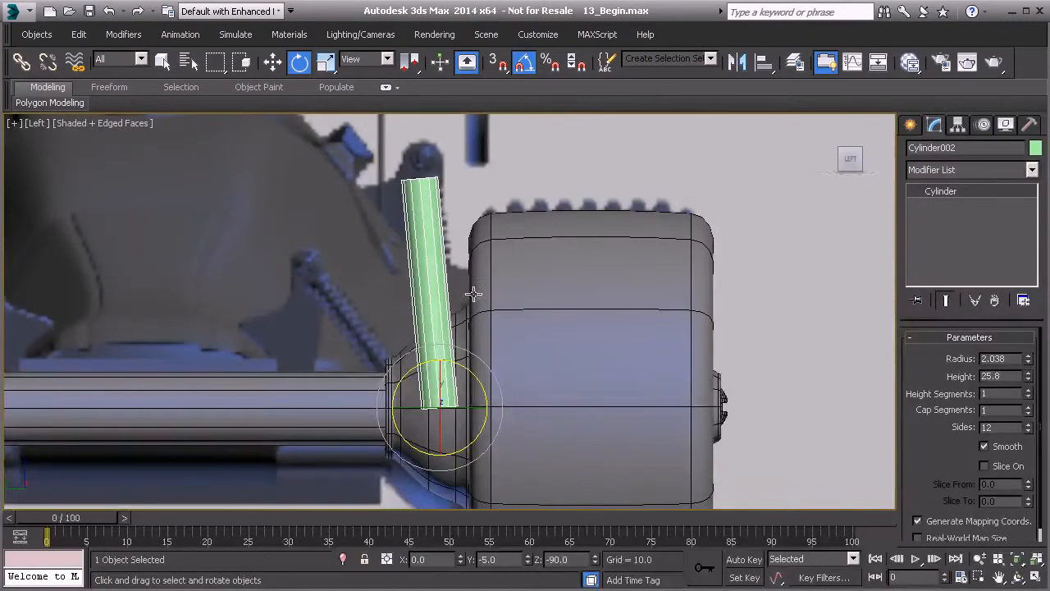
Set the cylinder's radius to 1.5.
{"action": "left_click_drag", "start_coordinate": [1027, 362], "coordinate": [1027, 389]}
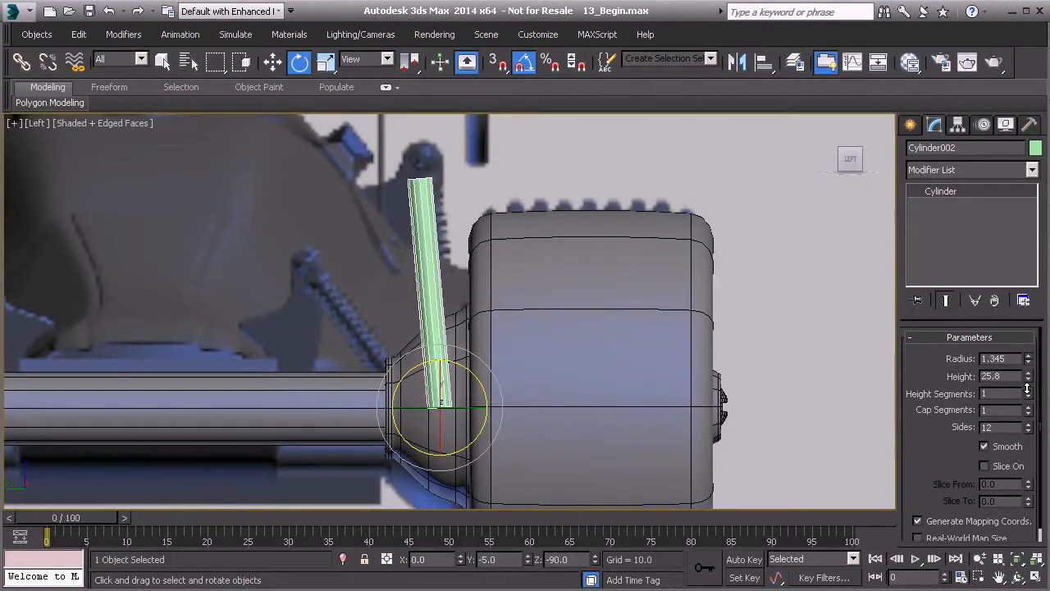
{"action": "double_click", "coordinate": [995, 358]}
{"action": "type", "text": "1.5"}
{"action": "key", "text": "Return"}
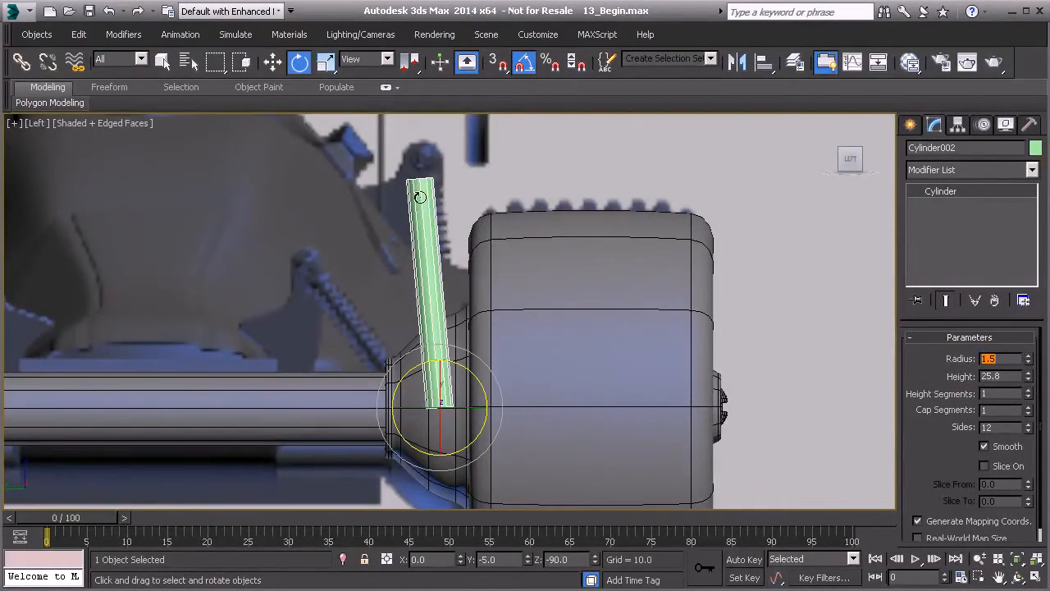
Reduce the cylinder's number of sides to 8.
{"action": "right_click", "coordinate": [419, 243]}
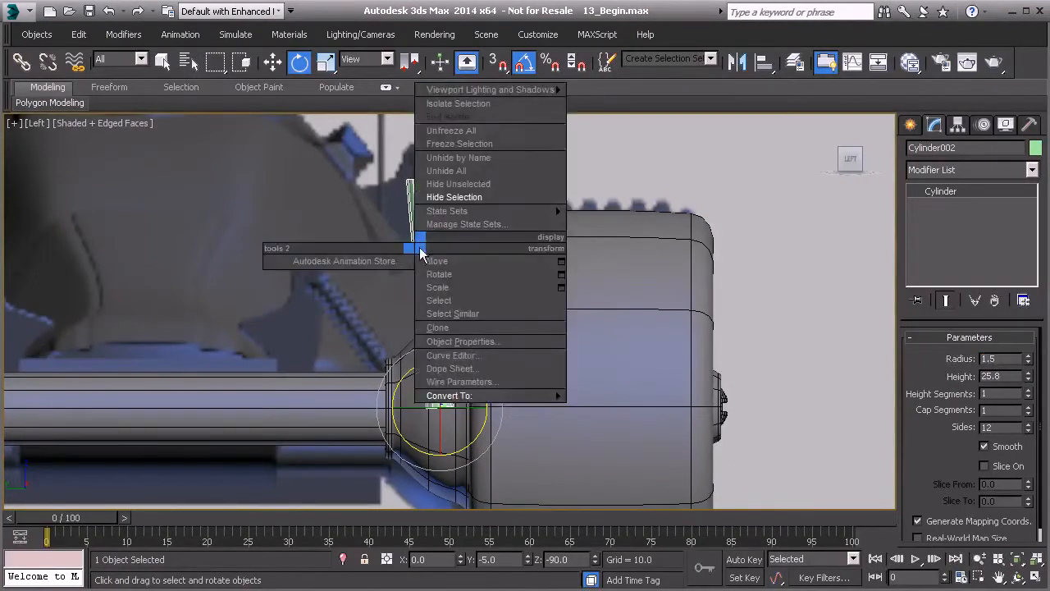
{"action": "mouse_move", "coordinate": [484, 395]}
{"action": "left_click", "coordinate": [442, 235]}
{"action": "left_click", "coordinate": [1029, 430]}
{"action": "left_click", "coordinate": [1029, 430]}
{"action": "left_click", "coordinate": [1029, 431]}
{"action": "left_click", "coordinate": [1029, 431]}
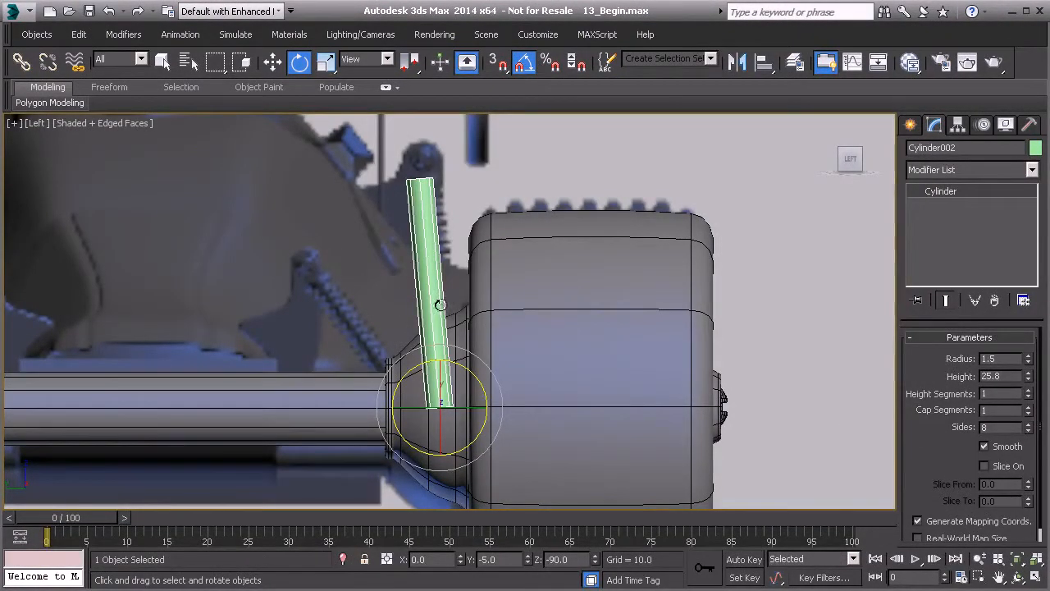
Convert the tilted cylinder to an Editable Poly.
{"action": "middle_click_drag", "start_coordinate": [486, 380], "coordinate": [397, 260], "text": "alt"}
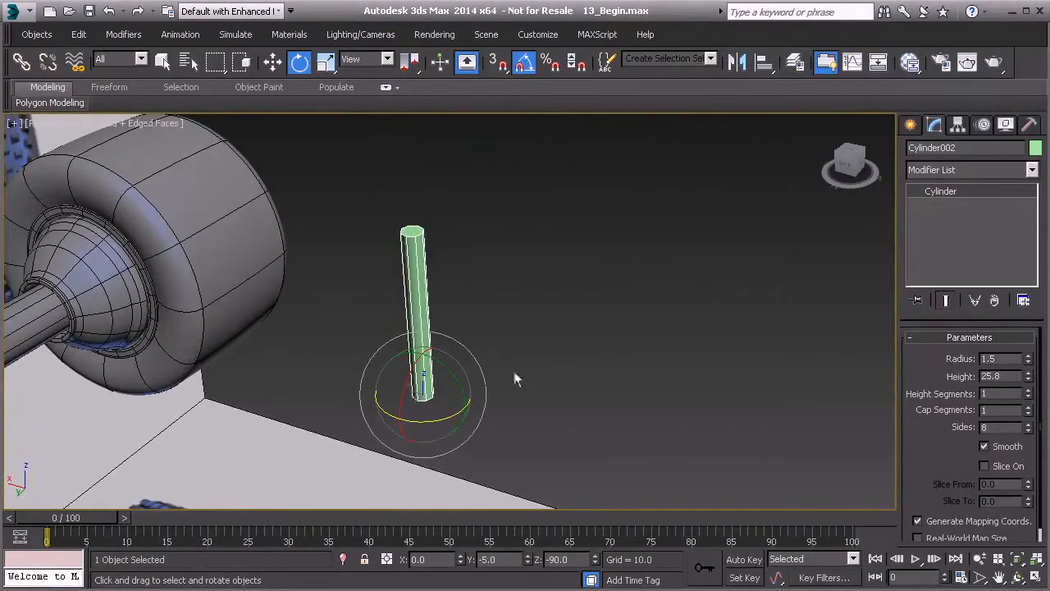
{"action": "middle_click_drag", "start_coordinate": [515, 379], "coordinate": [469, 310], "text": "alt"}
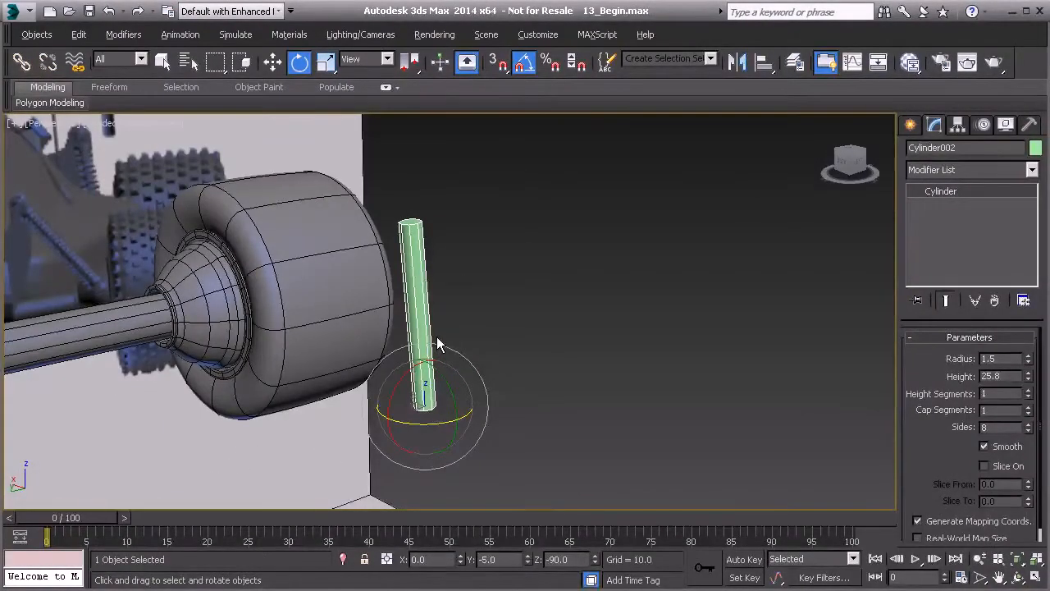
{"action": "key", "text": "alt+l"}
{"action": "middle_click", "coordinate": [555, 303]}
{"action": "key", "text": "l"}
{"action": "middle_click_drag", "start_coordinate": [450, 310], "coordinate": [428, 305]}
{"action": "scroll", "coordinate": [450, 304], "scroll_direction": "up", "scroll_amount": 2}
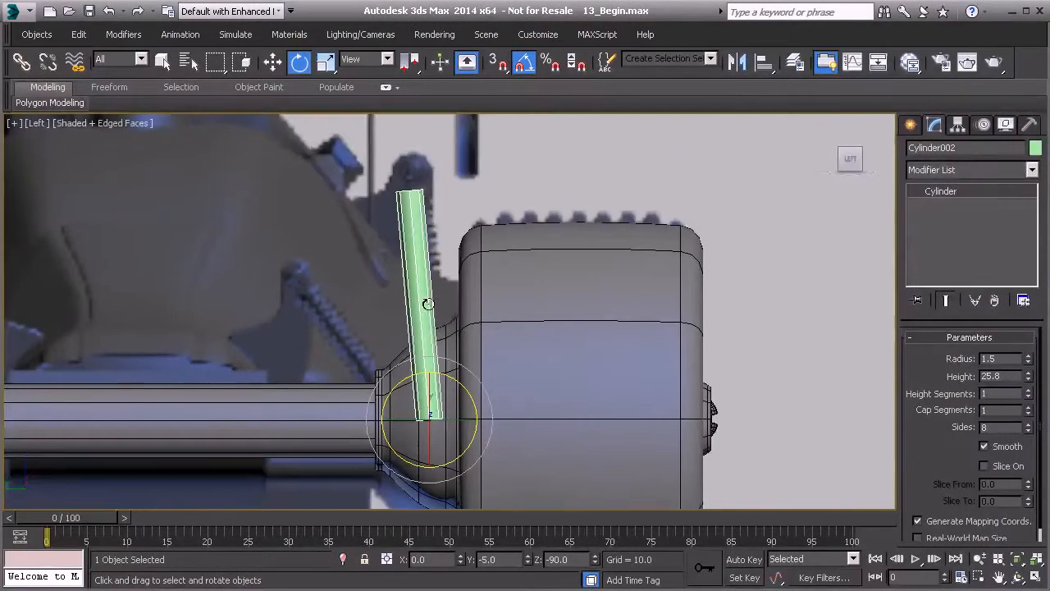
{"action": "right_click", "coordinate": [427, 265]}
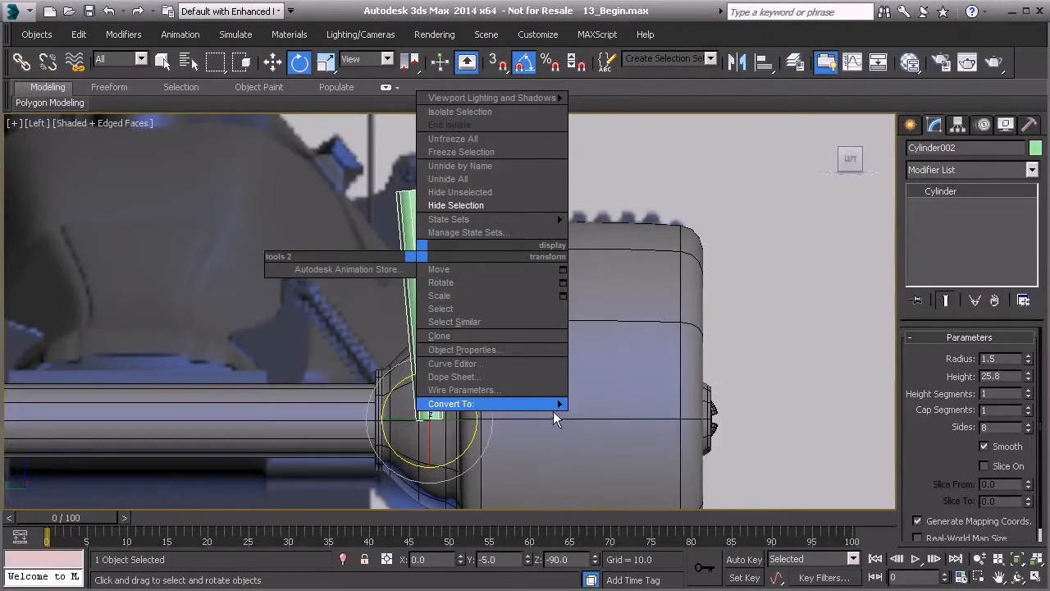
{"action": "mouse_move", "coordinate": [547, 403]}
{"action": "left_click", "coordinate": [615, 419]}
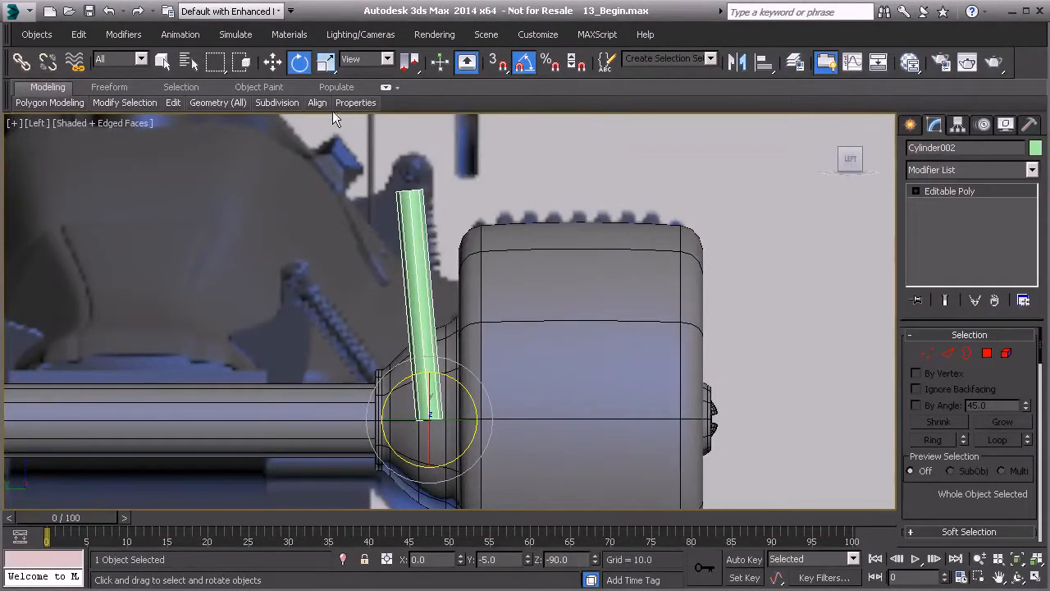
Scale-clone the cylinder along its local Z axis as a single copy of about half its length.
{"action": "left_click", "coordinate": [326, 64]}
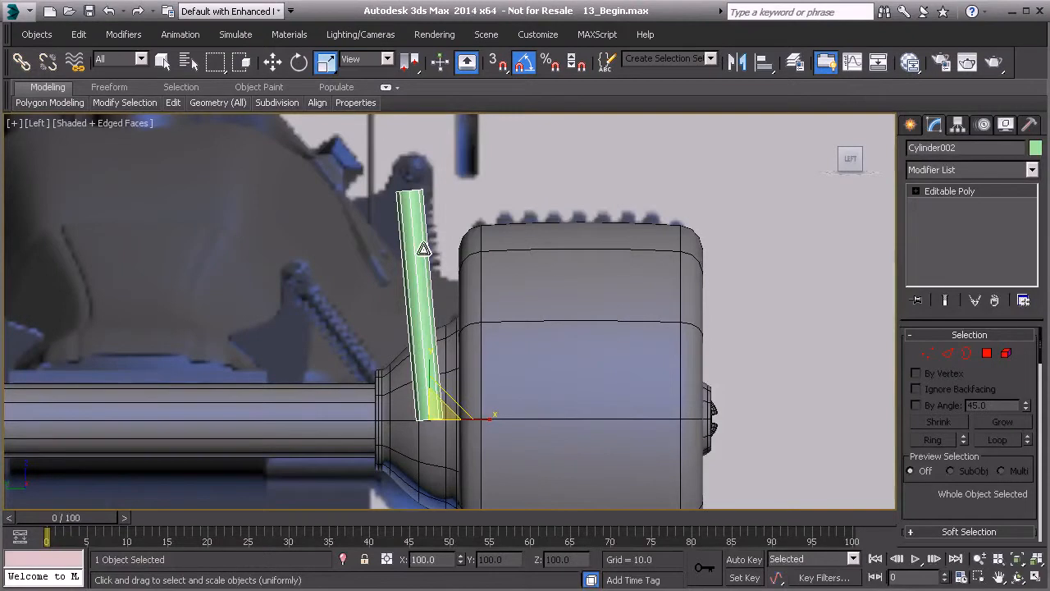
{"action": "left_click", "coordinate": [388, 59]}
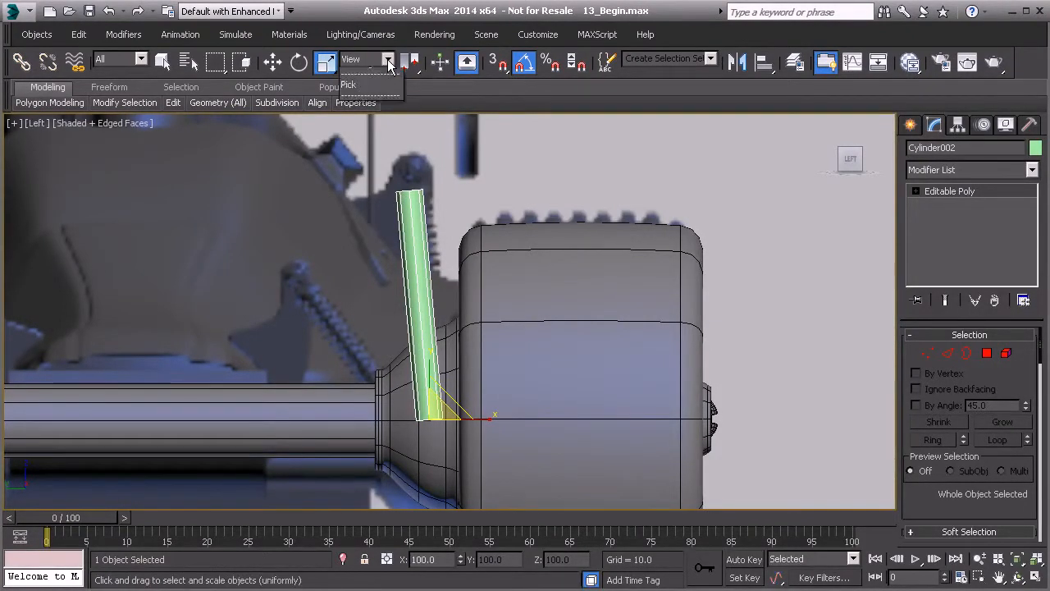
{"action": "left_click", "coordinate": [360, 114]}
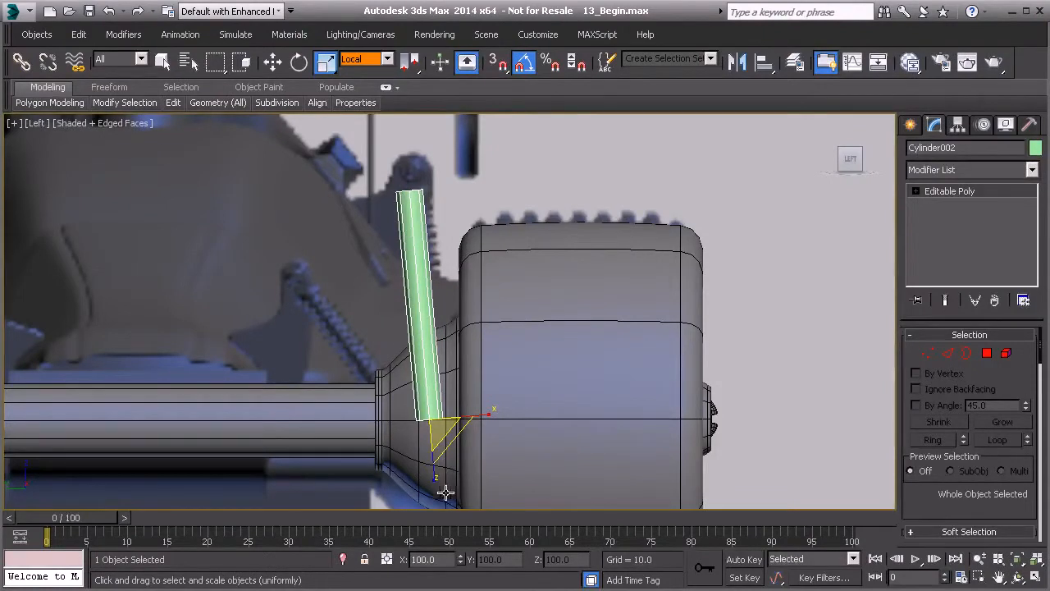
{"action": "mouse_move", "coordinate": [437, 482]}
{"action": "left_mouse_down", "text": "shift"}
{"action": "mouse_move", "coordinate": [430, 412]}
{"action": "mouse_move", "coordinate": [434, 444]}
{"action": "left_mouse_up", "text": "shift"}
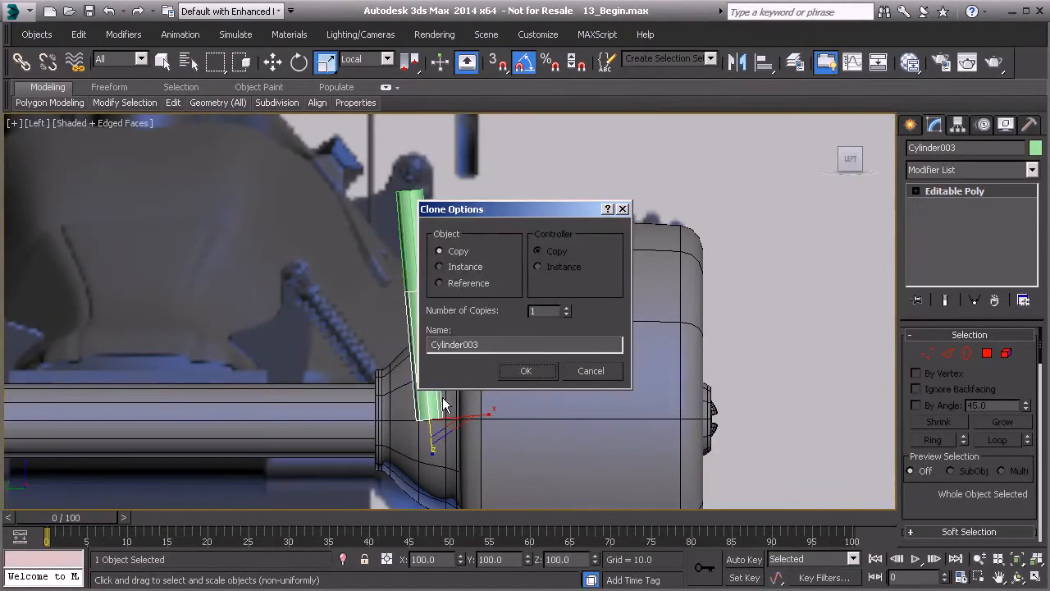
{"action": "left_click", "coordinate": [529, 371]}
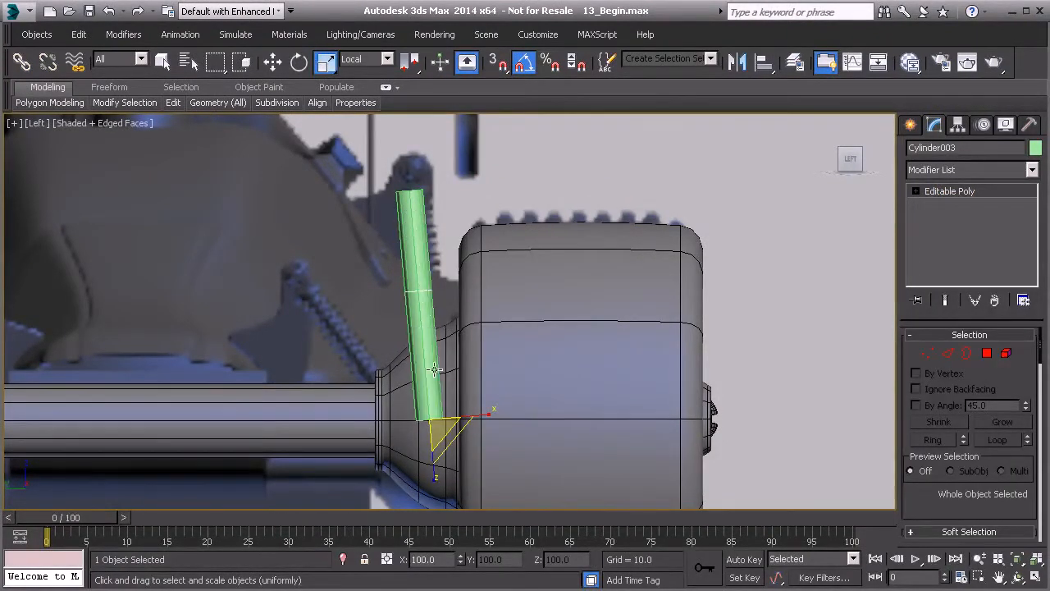
Scale the shorter cylinder outward on its local X and Y axes so it forms a thicker sleeve around the rod.
{"action": "key", "text": "p"}
{"action": "scroll", "coordinate": [438, 396], "scroll_direction": "down", "scroll_amount": 2}
{"action": "middle_click_drag", "start_coordinate": [399, 368], "coordinate": [468, 409], "text": "alt"}
{"action": "middle_click_drag", "start_coordinate": [387, 293], "coordinate": [464, 441], "text": "alt"}
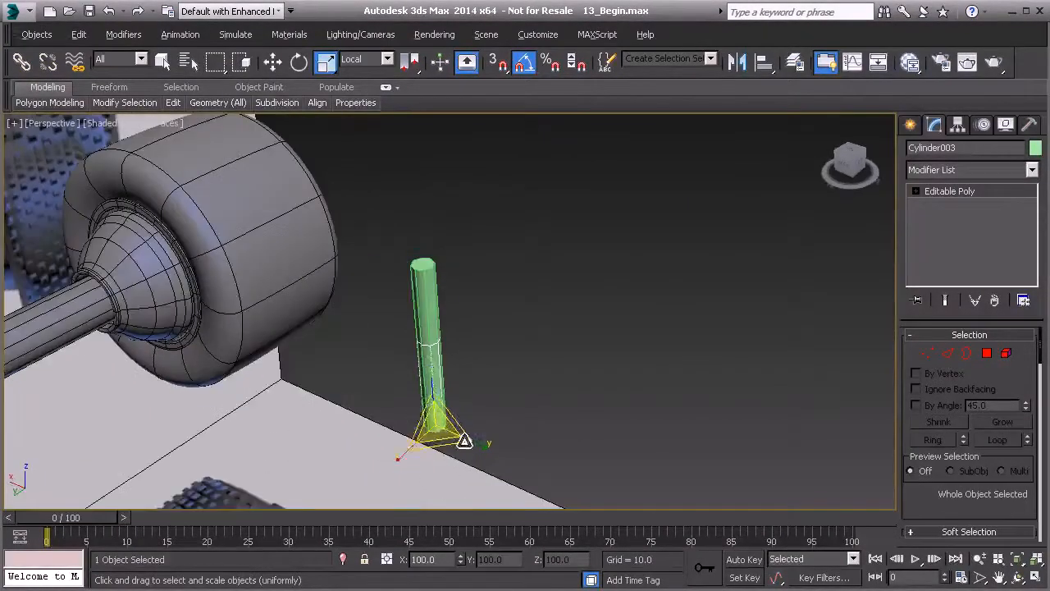
{"action": "left_click_drag", "start_coordinate": [446, 445], "coordinate": [425, 408]}
{"action": "scroll", "coordinate": [427, 402], "scroll_direction": "up", "scroll_amount": 2}
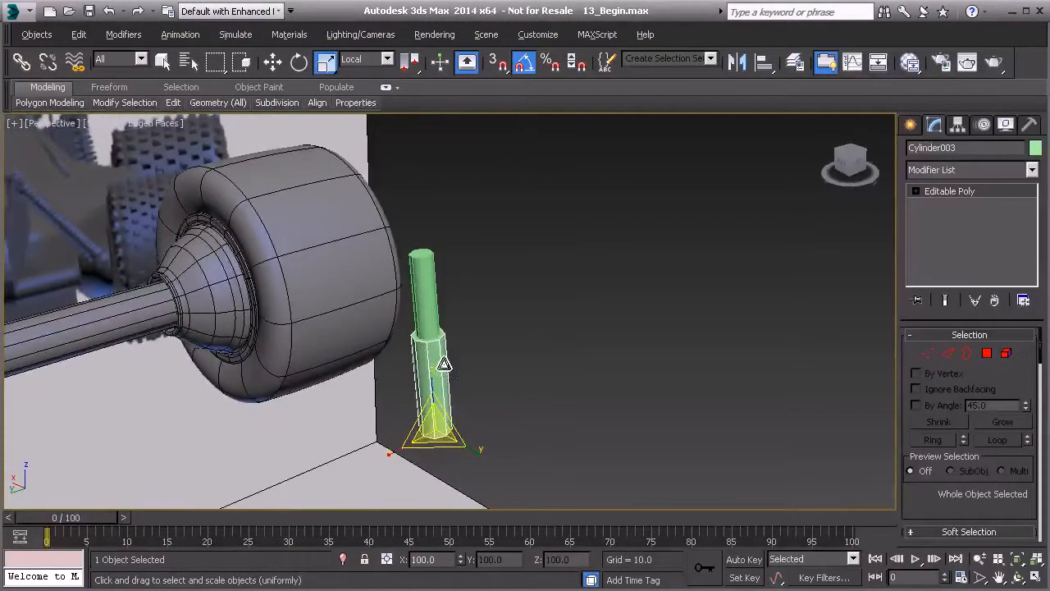
Examine the thicker sleeve and the rod from several angles and against the shock absorber in the left view.
{"action": "scroll", "coordinate": [435, 369], "scroll_direction": "up", "scroll_amount": 3}
{"action": "middle_click_drag", "start_coordinate": [451, 388], "coordinate": [455, 362], "text": "alt"}
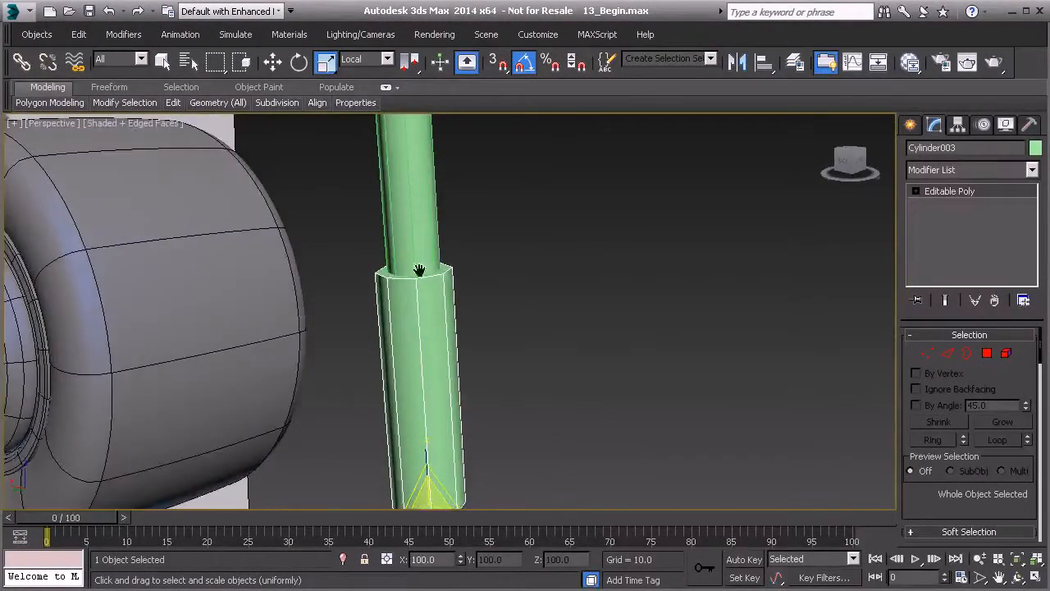
{"action": "middle_click_drag", "start_coordinate": [420, 271], "coordinate": [430, 336]}
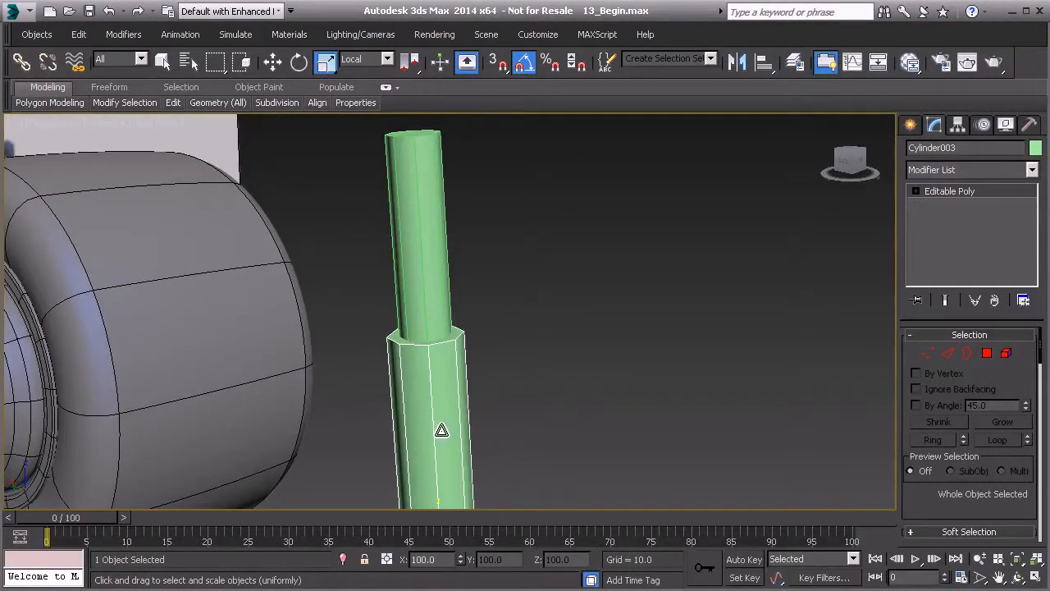
{"action": "middle_click_drag", "start_coordinate": [438, 429], "coordinate": [434, 326], "text": "alt"}
{"action": "middle_click_drag", "start_coordinate": [441, 362], "coordinate": [422, 352], "text": "alt"}
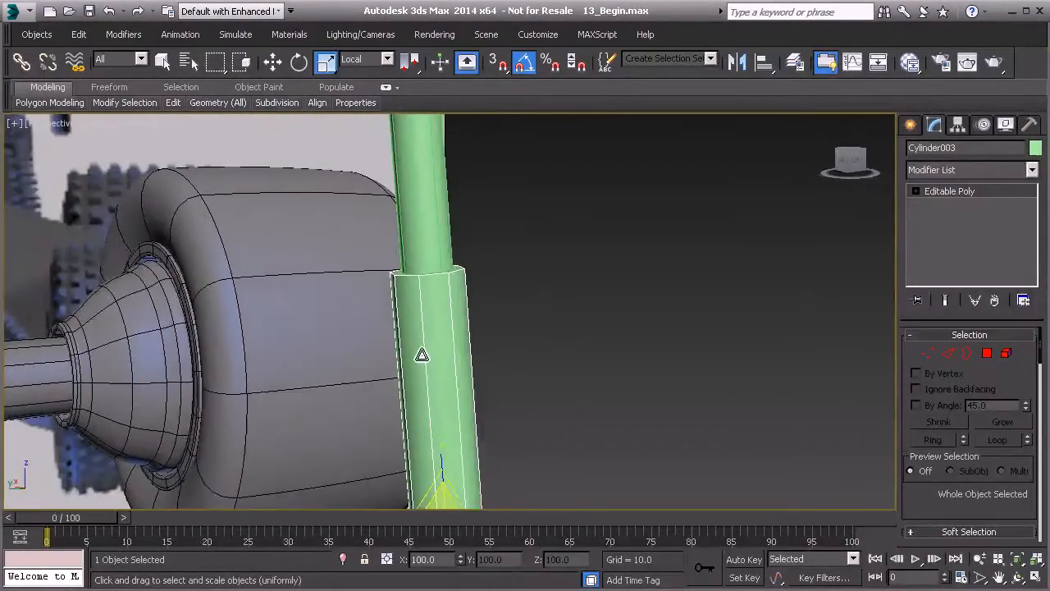
{"action": "key", "text": "l"}
{"action": "scroll", "coordinate": [420, 349], "scroll_direction": "up", "scroll_amount": 4}
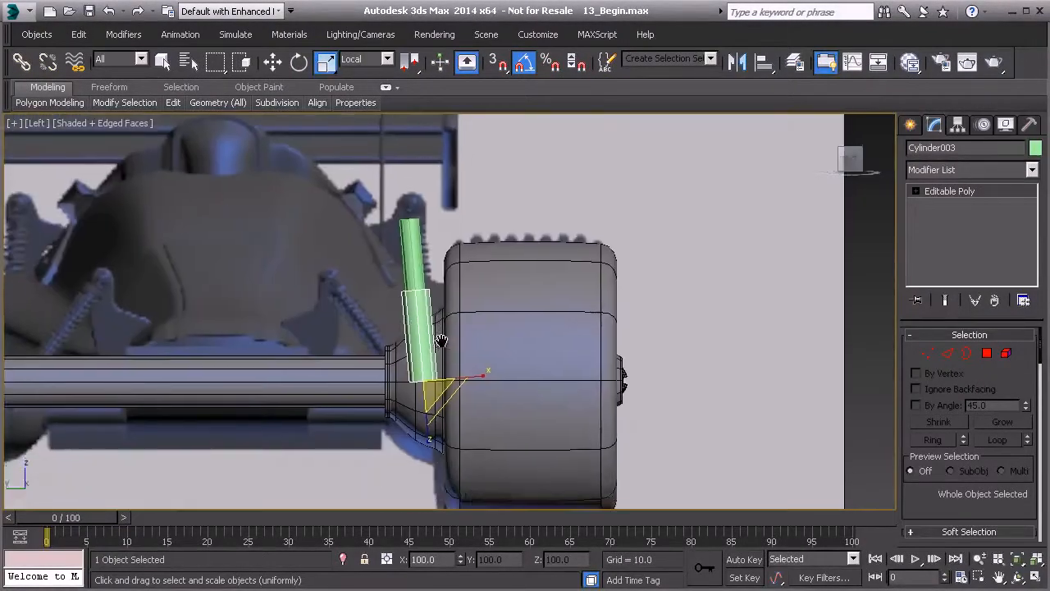
{"action": "scroll", "coordinate": [397, 267], "scroll_direction": "up", "scroll_amount": 2}
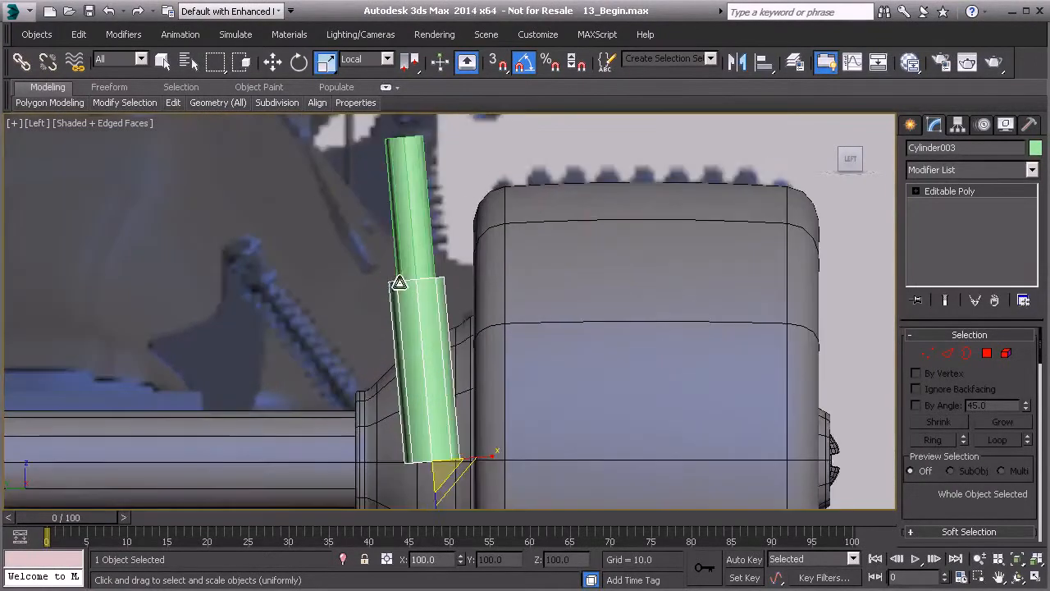
Scale the thin inner rod down along its local Z axis to shorten it.
{"action": "left_click", "coordinate": [412, 251]}
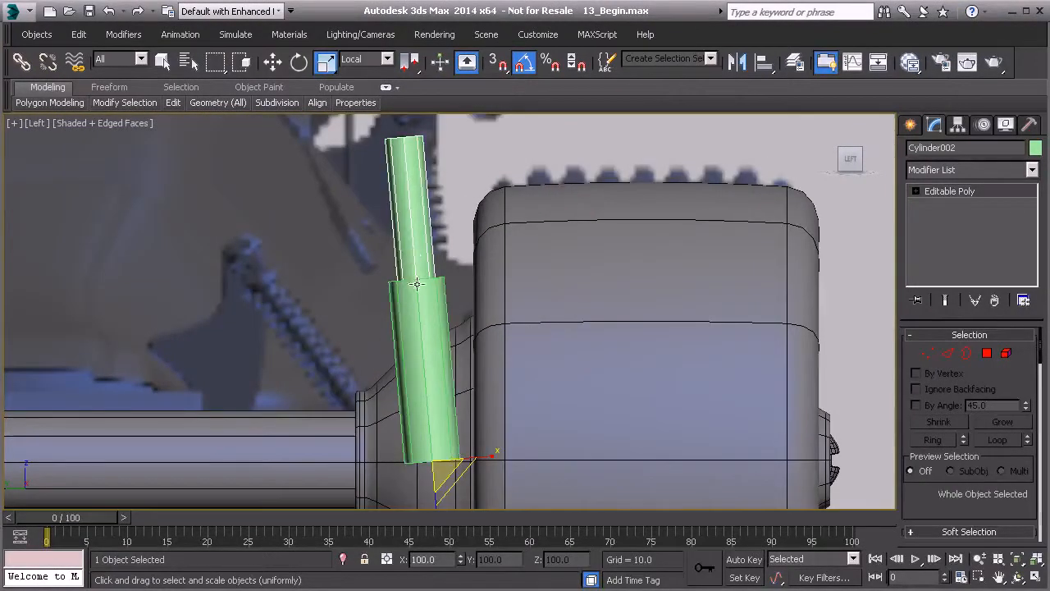
{"action": "key", "text": "F3"}
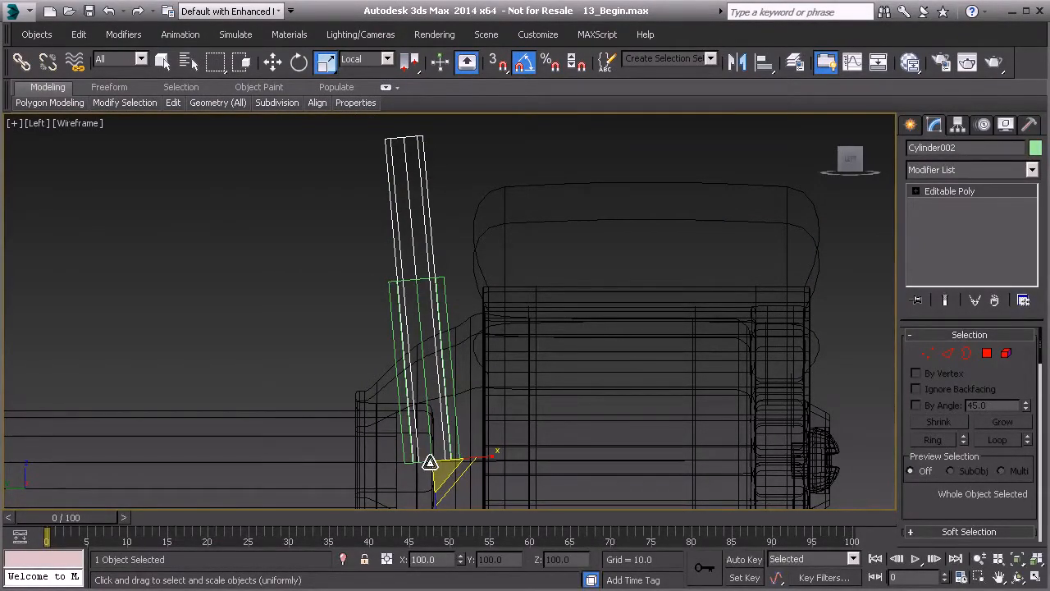
{"action": "middle_click_drag", "start_coordinate": [430, 462], "coordinate": [413, 397]}
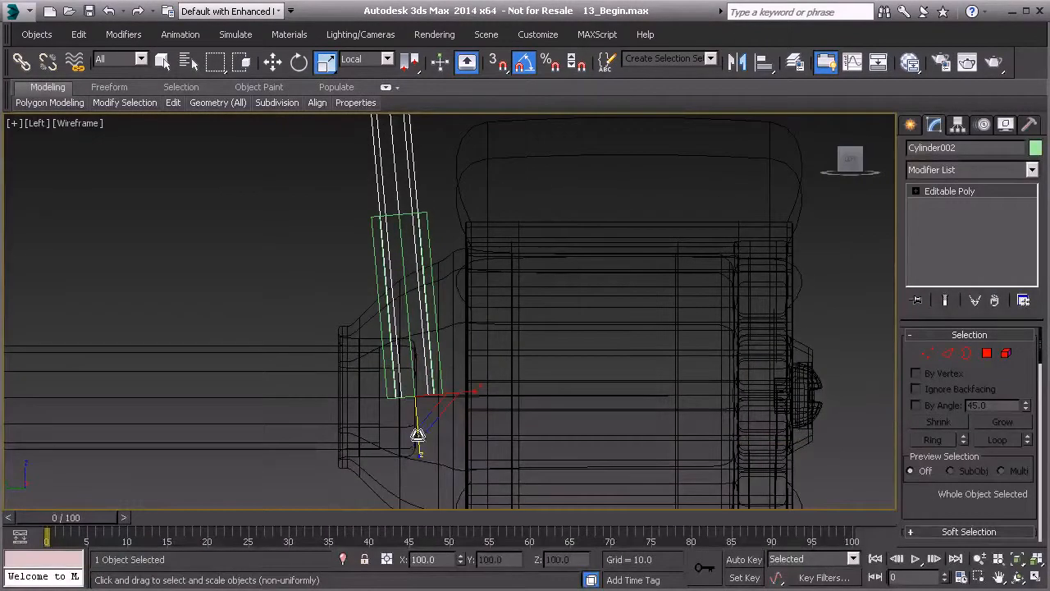
{"action": "left_click_drag", "start_coordinate": [419, 459], "coordinate": [419, 452]}
{"action": "left_click_drag", "start_coordinate": [417, 440], "coordinate": [416, 427]}
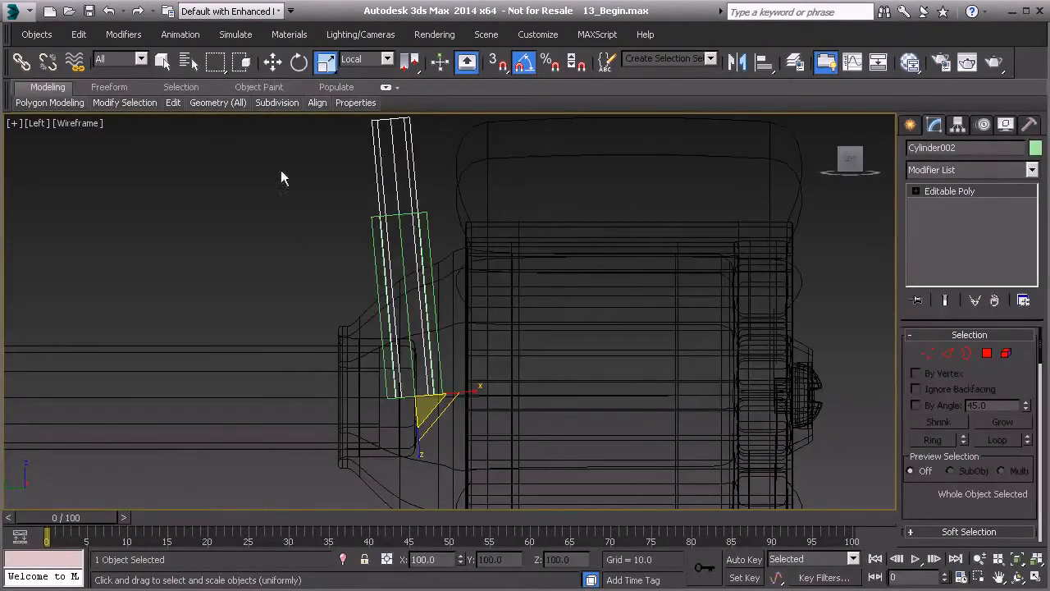
Move the thin rod upward along its local Z axis so more of it extends from the thicker sleeve, matching the left reference.
{"action": "left_click", "coordinate": [272, 61]}
{"action": "key", "text": "F3"}
{"action": "middle_click_drag", "start_coordinate": [347, 276], "coordinate": [359, 300]}
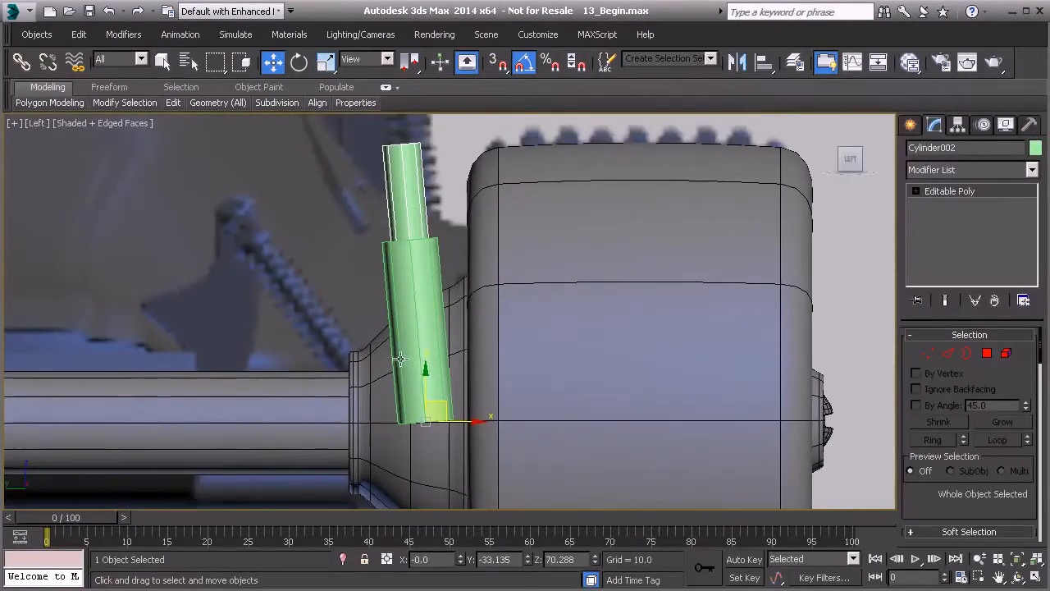
{"action": "left_click", "coordinate": [377, 62]}
{"action": "left_click", "coordinate": [368, 118]}
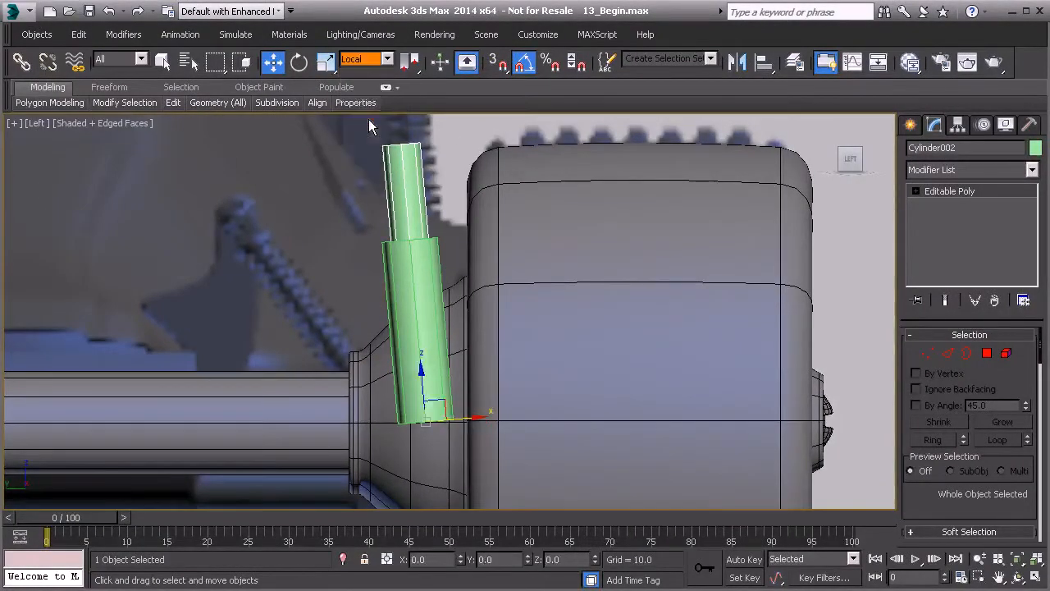
{"action": "middle_click_drag", "start_coordinate": [408, 249], "coordinate": [417, 276]}
{"action": "left_click_drag", "start_coordinate": [432, 404], "coordinate": [428, 339]}
{"action": "middle_click_drag", "start_coordinate": [406, 166], "coordinate": [424, 219]}
{"action": "left_click_drag", "start_coordinate": [445, 389], "coordinate": [451, 414]}
{"action": "middle_click_drag", "start_coordinate": [442, 333], "coordinate": [440, 284]}
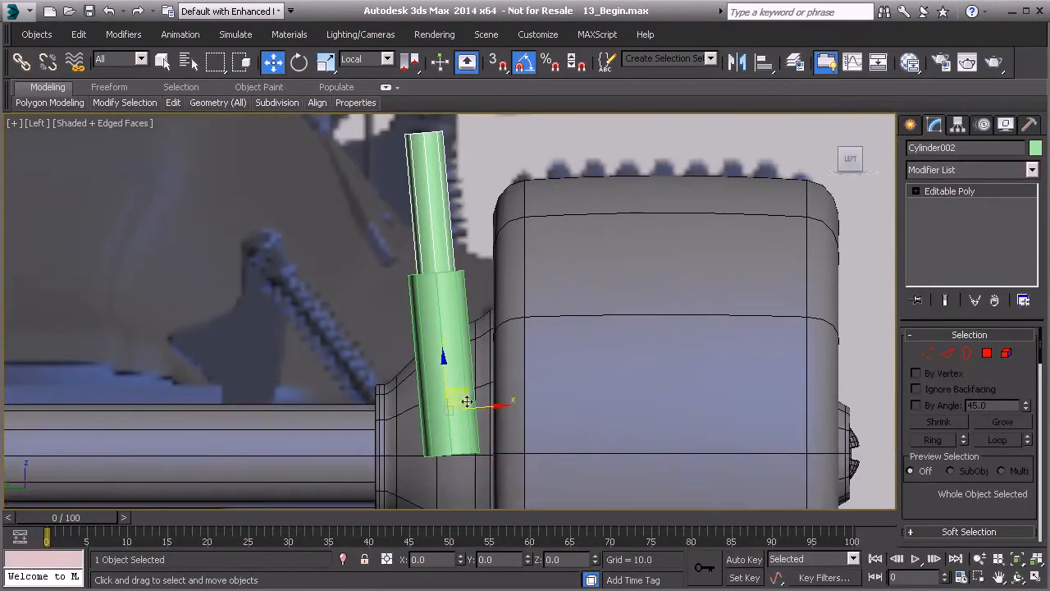
{"action": "middle_click_drag", "start_coordinate": [424, 186], "coordinate": [439, 227]}
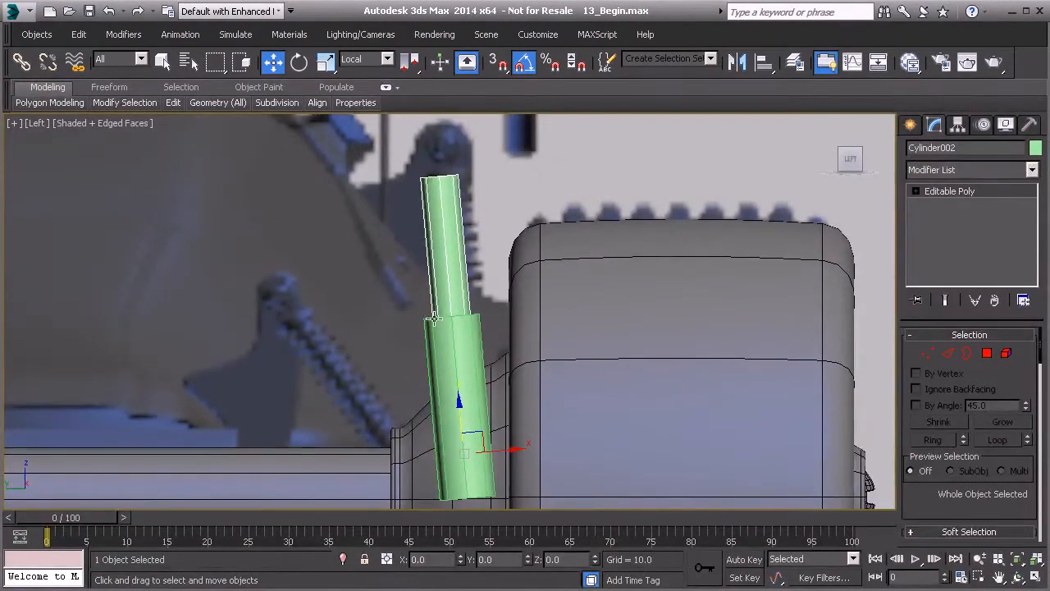
{"action": "middle_click_drag", "start_coordinate": [457, 305], "coordinate": [525, 362], "text": "alt"}
{"action": "middle_click_drag", "start_coordinate": [460, 325], "coordinate": [527, 376], "text": "alt"}
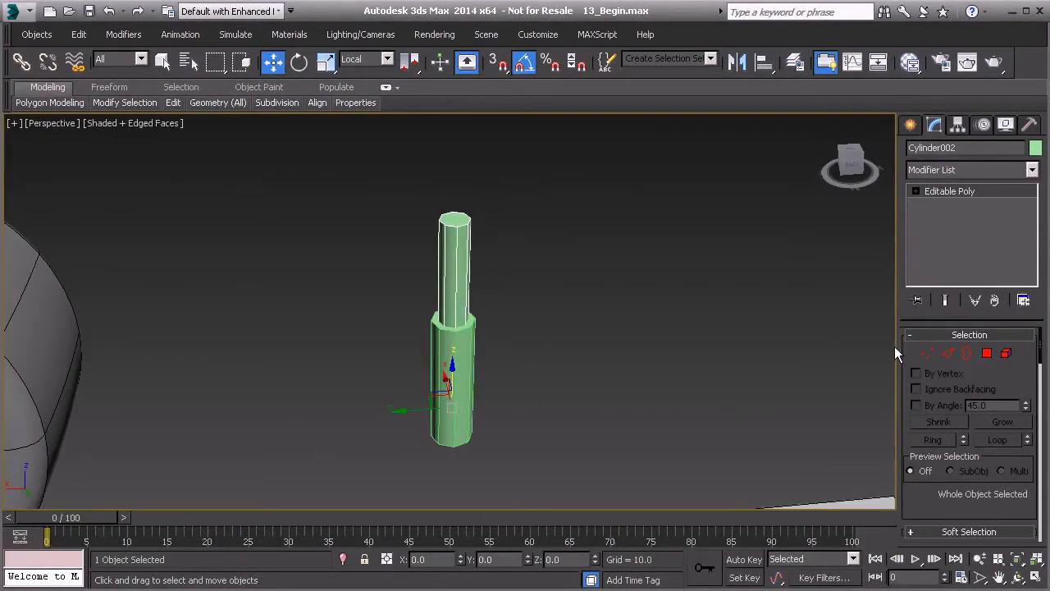
Create a Helix spline beside the cylinders in the top view, with radii of about 4.587 and 2.562 and a height of about 19.061.
{"action": "left_click", "coordinate": [911, 125]}
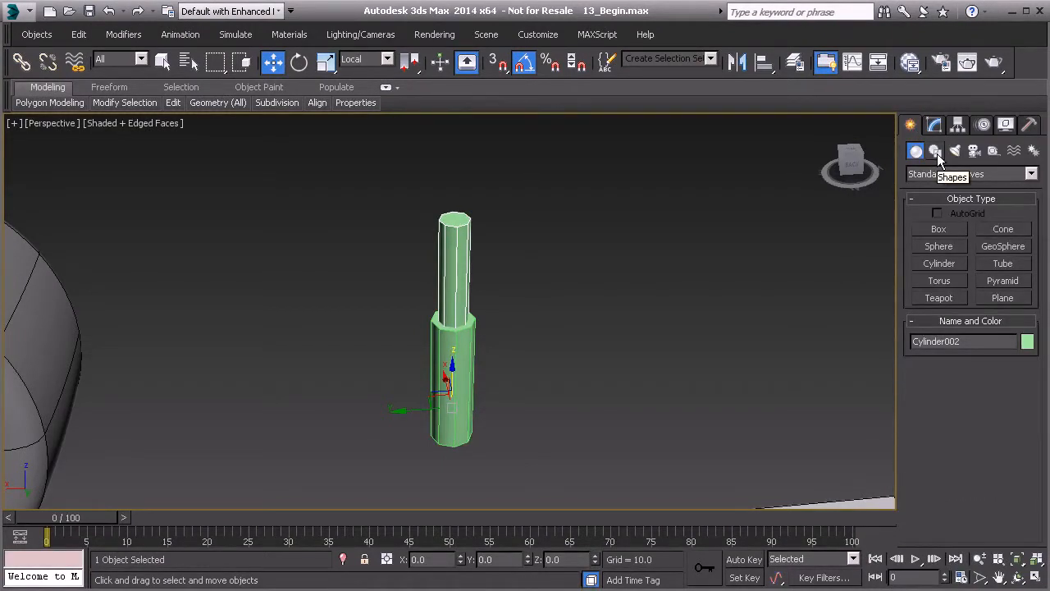
{"action": "left_click", "coordinate": [935, 152]}
{"action": "left_click", "coordinate": [998, 311]}
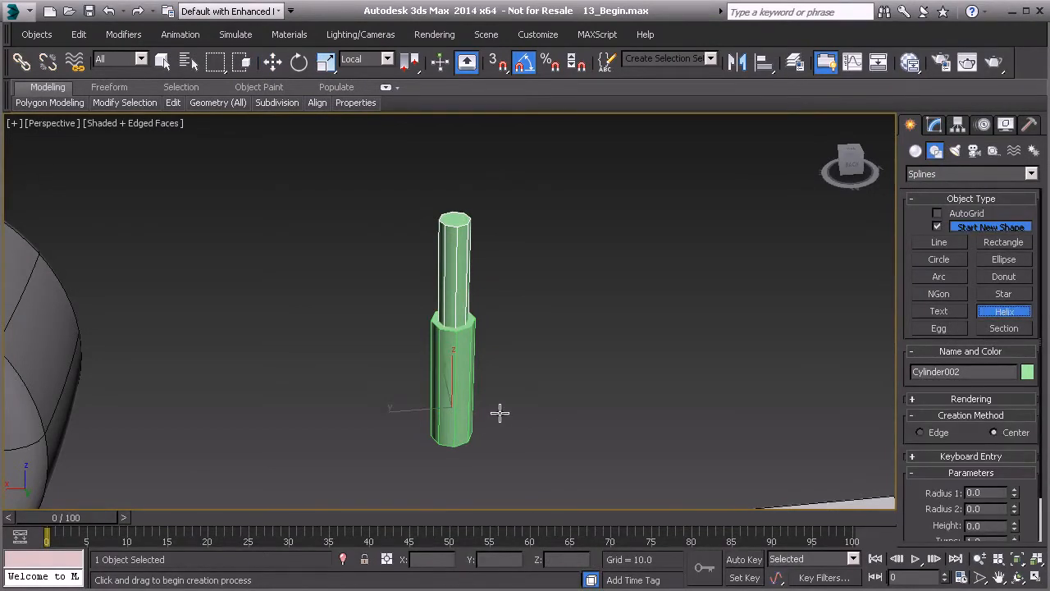
{"action": "key", "text": "t"}
{"action": "middle_click_drag", "start_coordinate": [555, 357], "coordinate": [771, 325]}
{"action": "mouse_move", "coordinate": [403, 327]}
{"action": "middle_mouse_down"}
{"action": "mouse_move", "coordinate": [534, 339]}
{"action": "mouse_move", "coordinate": [596, 363]}
{"action": "middle_mouse_up"}
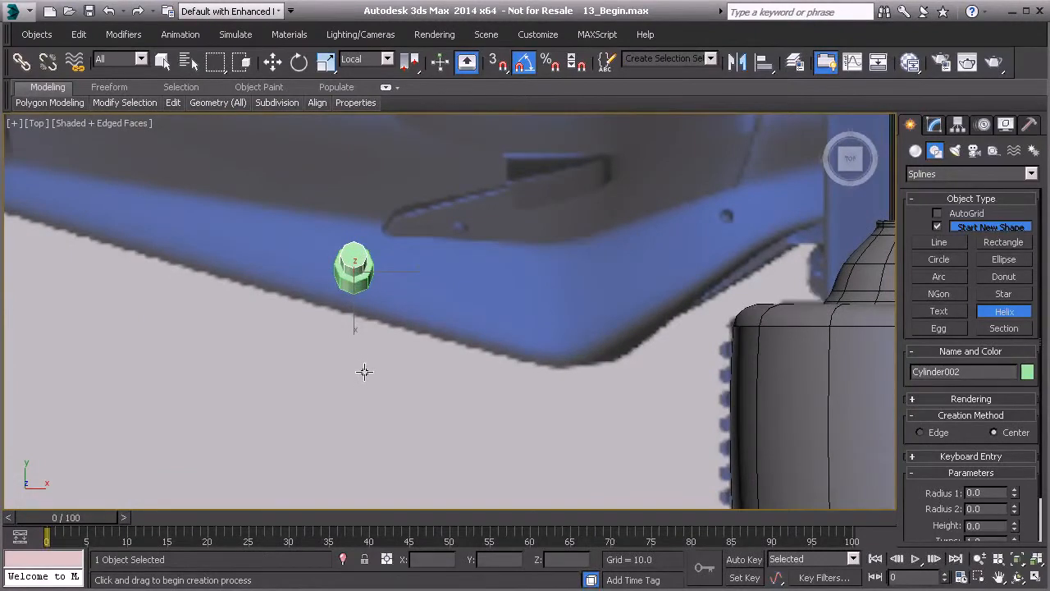
{"action": "left_click_drag", "start_coordinate": [335, 351], "coordinate": [360, 382]}
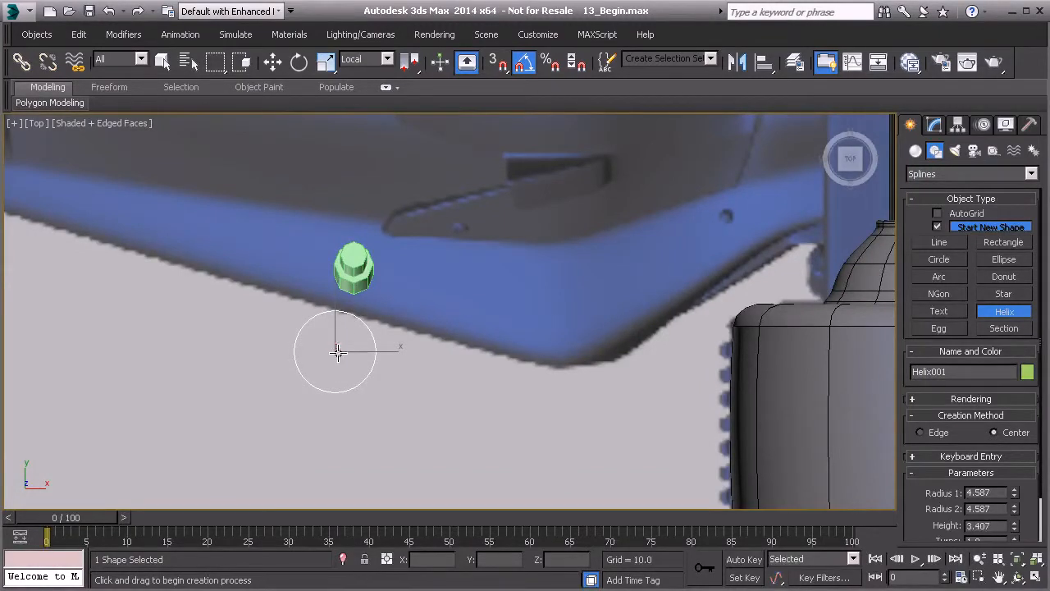
{"action": "left_click", "coordinate": [324, 213]}
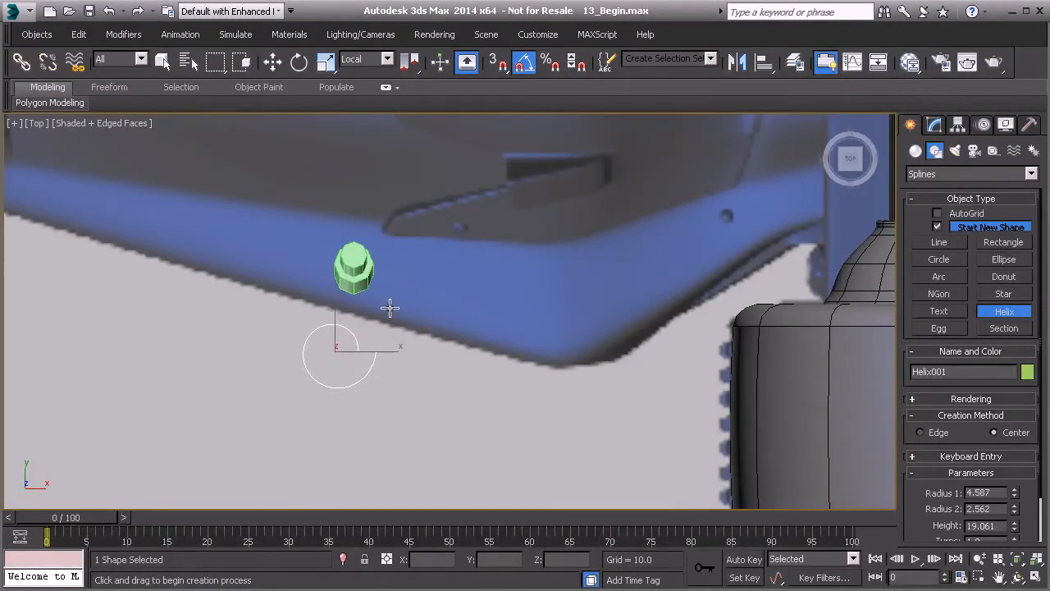
Align the helix to the thicker sleeve, centre to centre on X, Y and Z, and match the sleeve's local orientation.
{"action": "key", "text": "w"}
{"action": "middle_click_drag", "start_coordinate": [318, 351], "coordinate": [489, 376], "text": "alt"}
{"action": "left_click_drag", "start_coordinate": [446, 397], "coordinate": [445, 208]}
{"action": "middle_click_drag", "start_coordinate": [445, 208], "coordinate": [448, 384]}
{"action": "scroll", "coordinate": [448, 384], "scroll_direction": "down", "scroll_amount": 2}
{"action": "middle_click_drag", "start_coordinate": [398, 183], "coordinate": [418, 249]}
{"action": "left_click", "coordinate": [763, 64]}
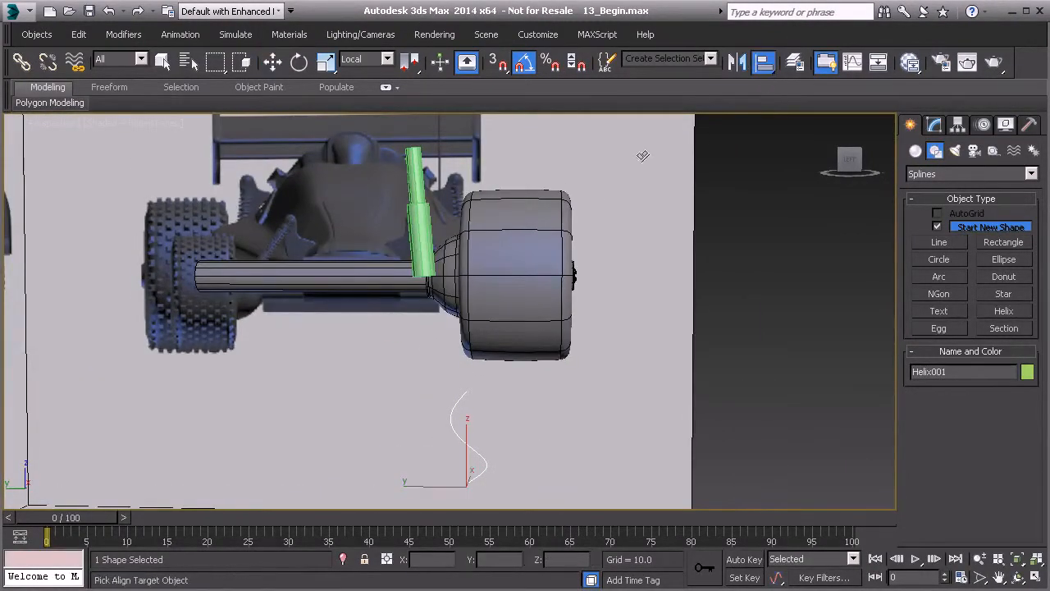
{"action": "left_click", "coordinate": [416, 238]}
{"action": "left_click_drag", "start_coordinate": [480, 148], "coordinate": [657, 164]}
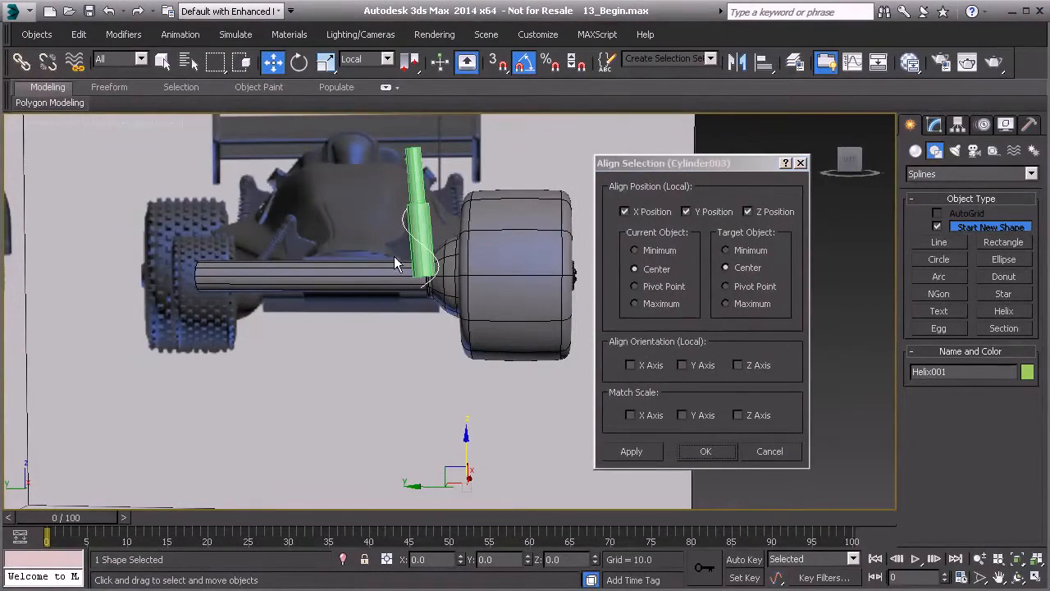
{"action": "left_click", "coordinate": [631, 365]}
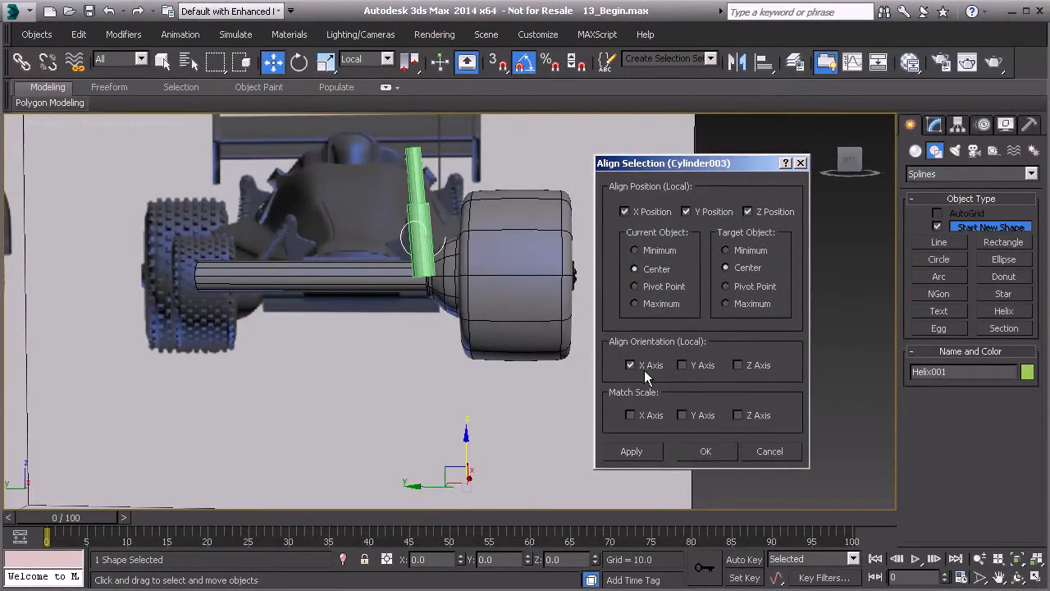
{"action": "left_click", "coordinate": [683, 365]}
{"action": "left_click", "coordinate": [695, 452]}
Reposition the helix along the tilted sleeve near its lower end.
{"action": "middle_click_drag", "start_coordinate": [433, 285], "coordinate": [316, 339]}
{"action": "scroll", "coordinate": [386, 321], "scroll_direction": "up", "scroll_amount": 2}
{"action": "middle_click_drag", "start_coordinate": [316, 338], "coordinate": [394, 355], "text": "alt"}
{"action": "left_click_drag", "start_coordinate": [394, 354], "coordinate": [376, 326]}
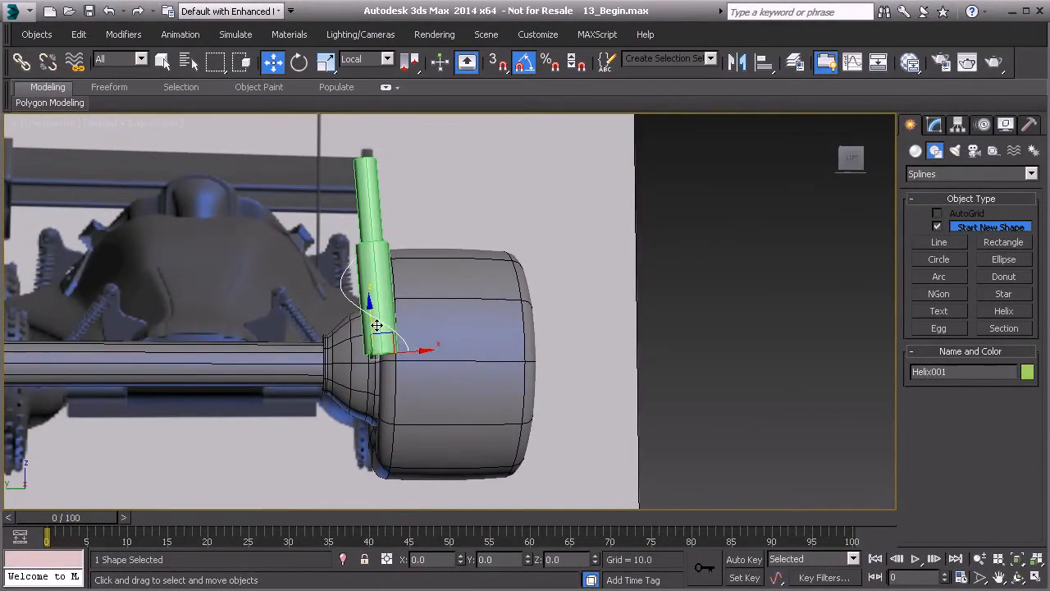
{"action": "middle_click_drag", "start_coordinate": [402, 311], "coordinate": [402, 310], "text": "alt"}
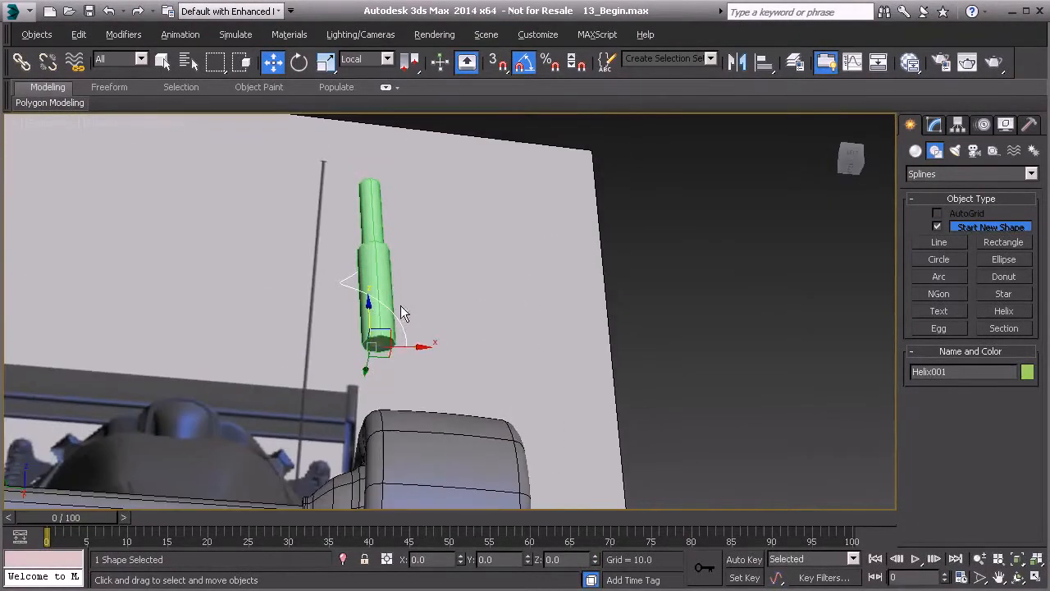
{"action": "mouse_move", "coordinate": [389, 346]}
{"action": "middle_mouse_down", "text": "alt"}
{"action": "mouse_move", "coordinate": [373, 324]}
{"action": "mouse_move", "coordinate": [364, 256]}
{"action": "mouse_move", "coordinate": [385, 361]}
{"action": "middle_mouse_up", "text": "alt"}
Adjust the helix to a Radius 1 of about 4.175, a Radius 2 of about 2.88 and a height of about 17.917.
{"action": "left_click", "coordinate": [934, 125]}
{"action": "middle_click_drag", "start_coordinate": [450, 277], "coordinate": [432, 304]}
{"action": "left_click_drag", "start_coordinate": [1013, 380], "coordinate": [996, 287]}
{"action": "middle_click_drag", "start_coordinate": [592, 287], "coordinate": [582, 402]}
{"action": "scroll", "coordinate": [597, 355], "scroll_direction": "down", "scroll_amount": 5}
{"action": "scroll", "coordinate": [581, 402], "scroll_direction": "up", "scroll_amount": 3}
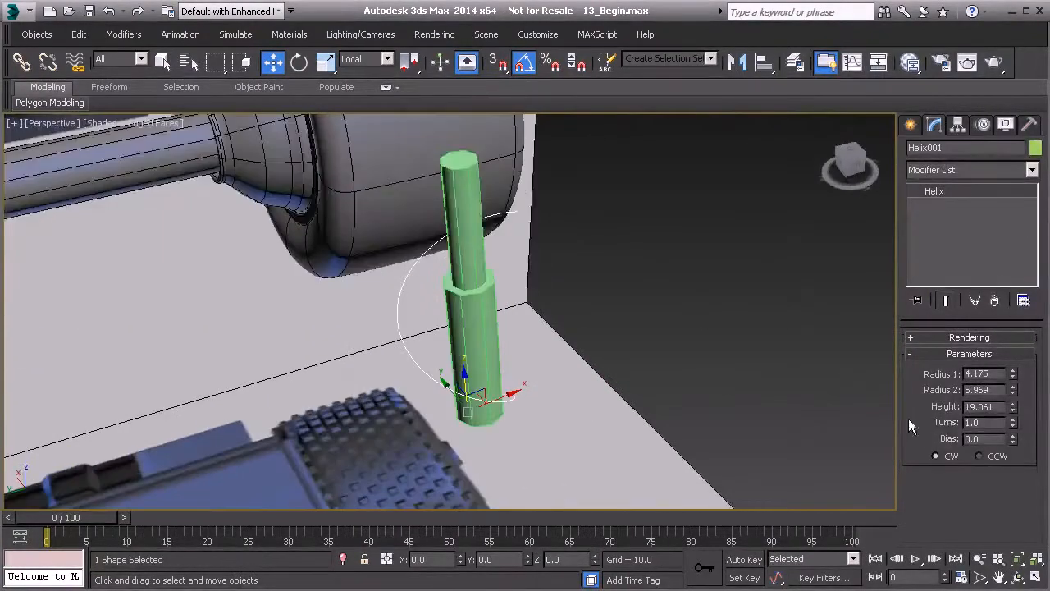
{"action": "left_click_drag", "start_coordinate": [1013, 408], "coordinate": [1001, 456]}
{"action": "middle_click_drag", "start_coordinate": [645, 327], "coordinate": [559, 323], "text": "alt"}
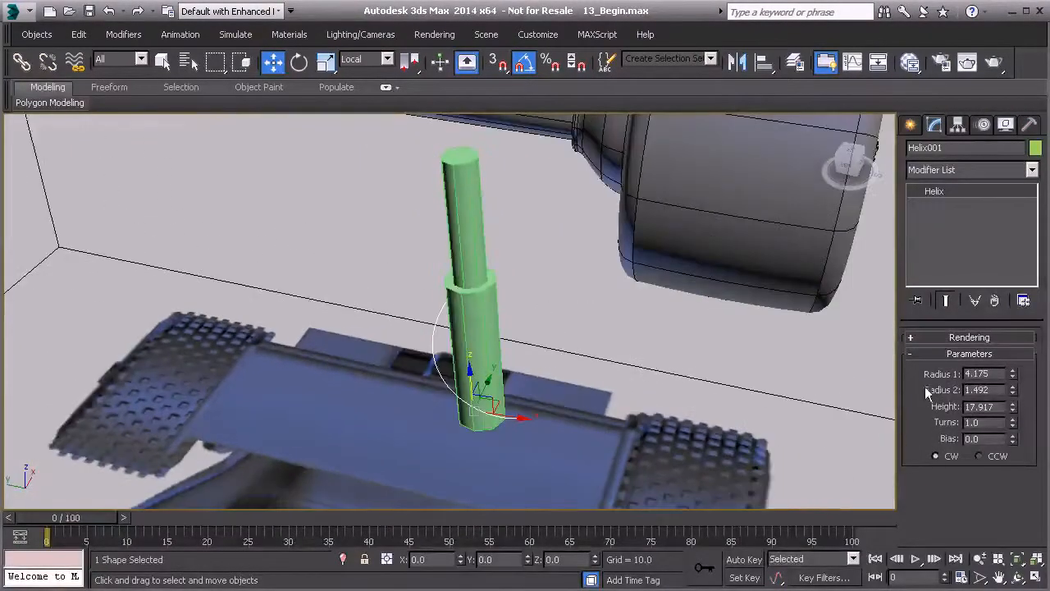
{"action": "left_click_drag", "start_coordinate": [1012, 391], "coordinate": [1000, 320]}
{"action": "middle_click_drag", "start_coordinate": [614, 358], "coordinate": [689, 312], "text": "alt"}
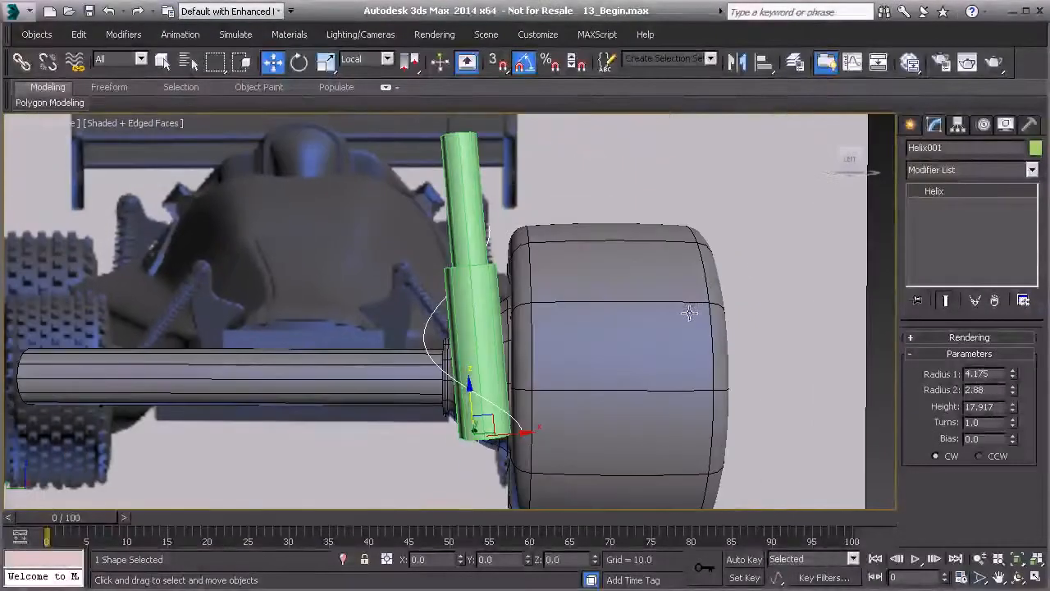
Set the helix to 16 turns and increase its height to about 25.263.
{"action": "left_click_drag", "start_coordinate": [1011, 432], "coordinate": [987, 60]}
{"action": "double_click", "coordinate": [1000, 421]}
{"action": "type", "text": "16"}
{"action": "key", "text": "Return"}
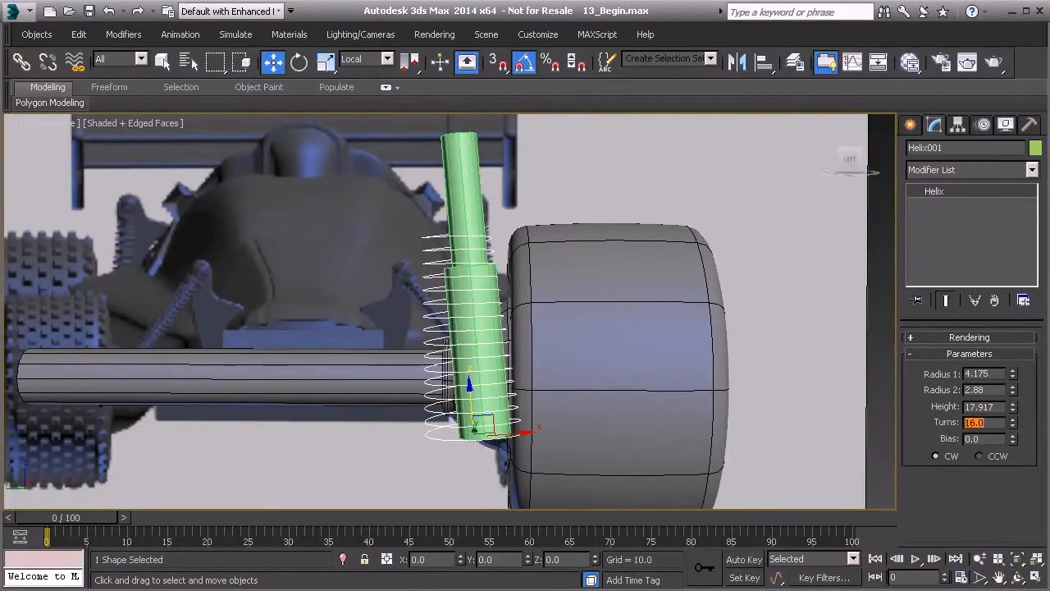
{"action": "left_click_drag", "start_coordinate": [1013, 408], "coordinate": [1011, 369]}
{"action": "middle_click_drag", "start_coordinate": [539, 389], "coordinate": [476, 419], "text": "alt"}
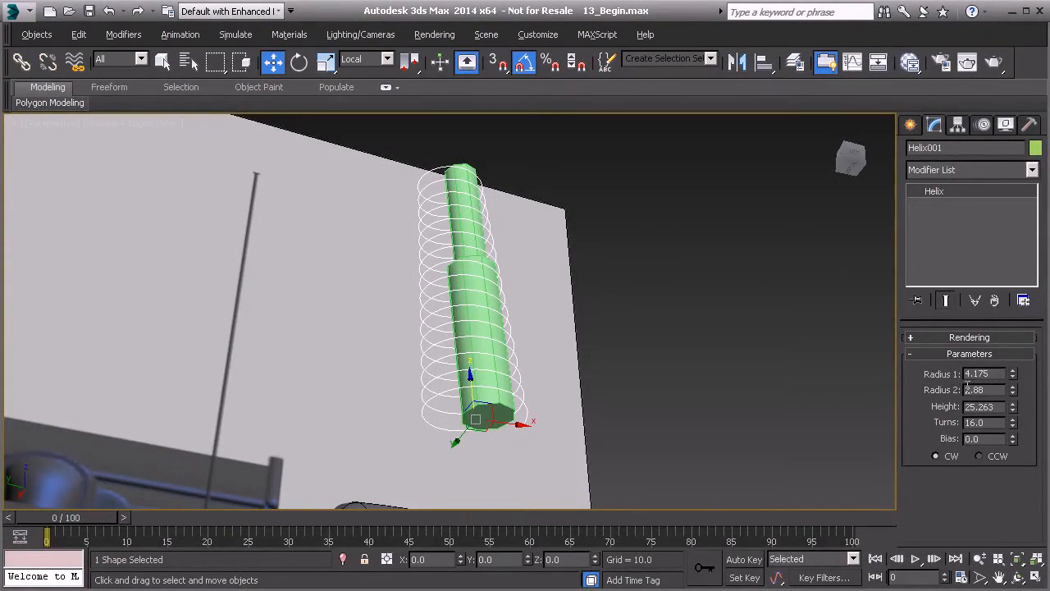
Reduce the helix's Radius 1 to about 2.672 and realign its centre and orientation to the thicker sleeve.
{"action": "left_click_drag", "start_coordinate": [1012, 375], "coordinate": [1011, 405]}
{"action": "middle_click_drag", "start_coordinate": [454, 367], "coordinate": [440, 346], "text": "alt"}
{"action": "left_click", "coordinate": [763, 61]}
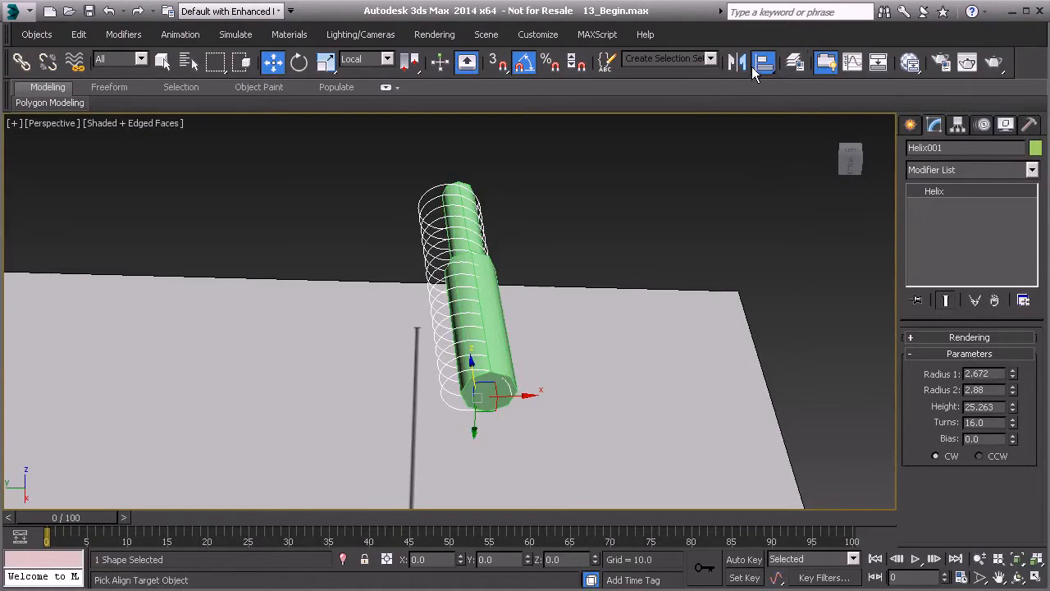
{"action": "left_click", "coordinate": [503, 361]}
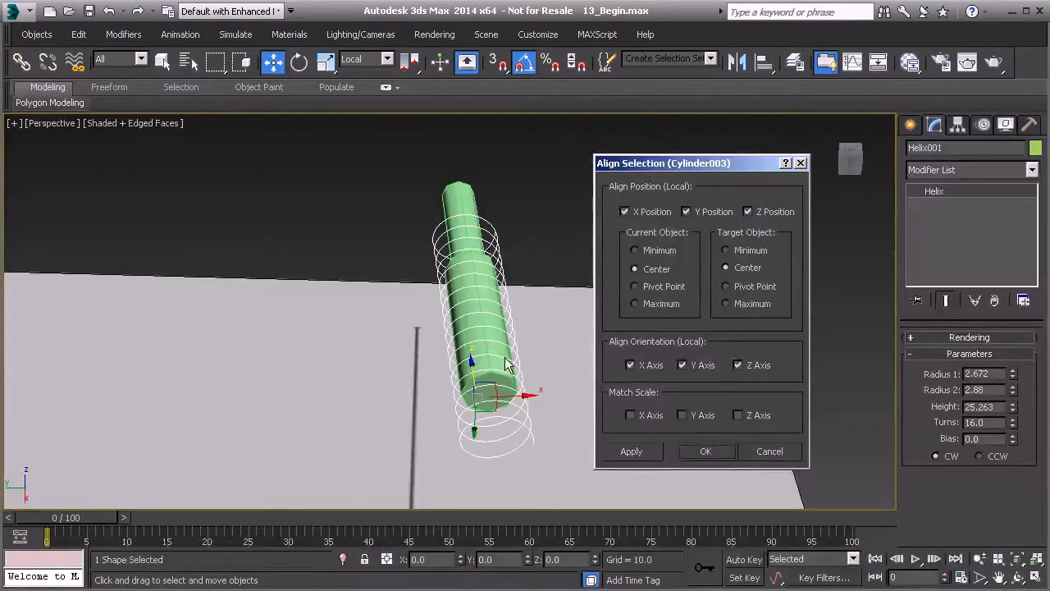
{"action": "left_click", "coordinate": [699, 451]}
Slide the helix up along its local Z axis so it wraps both the sleeve and the rod.
{"action": "middle_click_drag", "start_coordinate": [525, 382], "coordinate": [500, 435], "text": "alt"}
{"action": "left_click_drag", "start_coordinate": [490, 428], "coordinate": [486, 359]}
{"action": "middle_click_drag", "start_coordinate": [485, 359], "coordinate": [528, 298], "text": "alt"}
Set both Radius 1 and Radius 2 of the helix to 2.5.
{"action": "left_click_drag", "start_coordinate": [1013, 381], "coordinate": [1013, 379]}
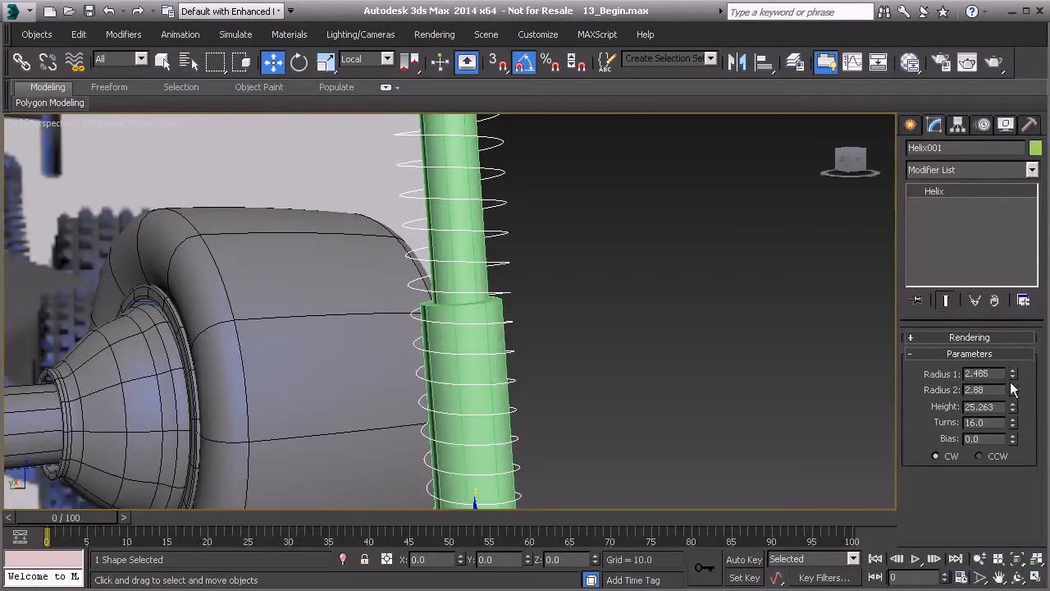
{"action": "type", "text": "2.5"}
{"action": "key", "text": "Return"}
{"action": "type", "text": "2.5"}
{"action": "key", "text": "Return"}
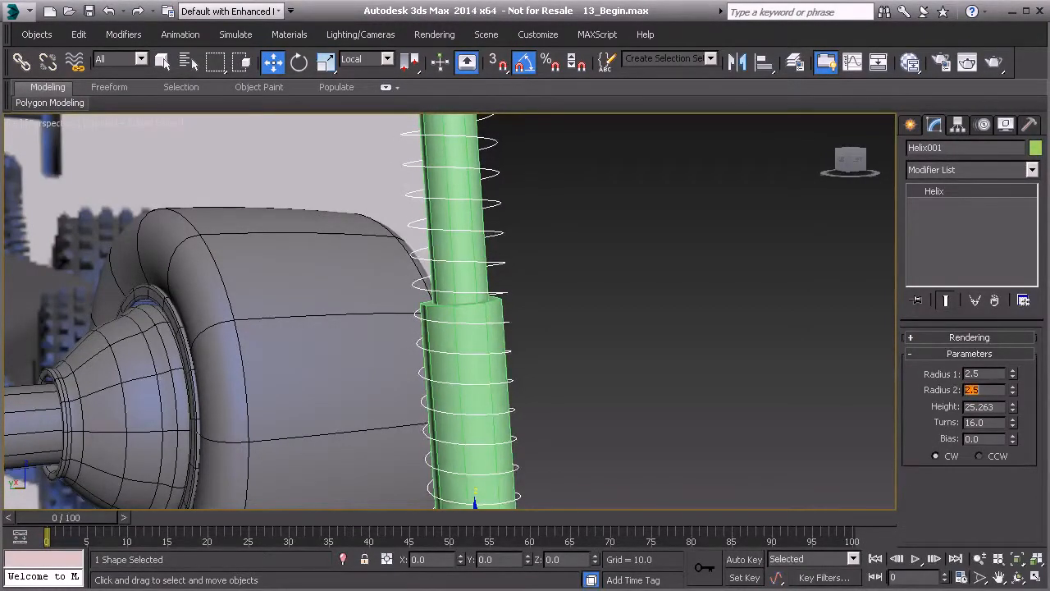
{"action": "middle_click_drag", "start_coordinate": [717, 351], "coordinate": [519, 305], "text": "alt"}
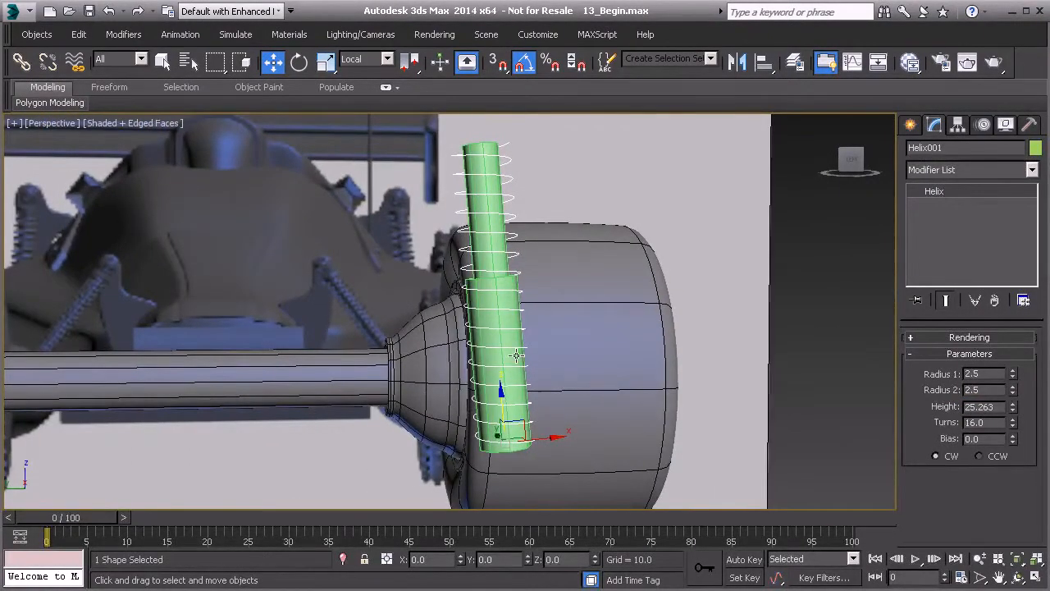
{"action": "middle_click_drag", "start_coordinate": [494, 269], "coordinate": [523, 274], "text": "alt"}
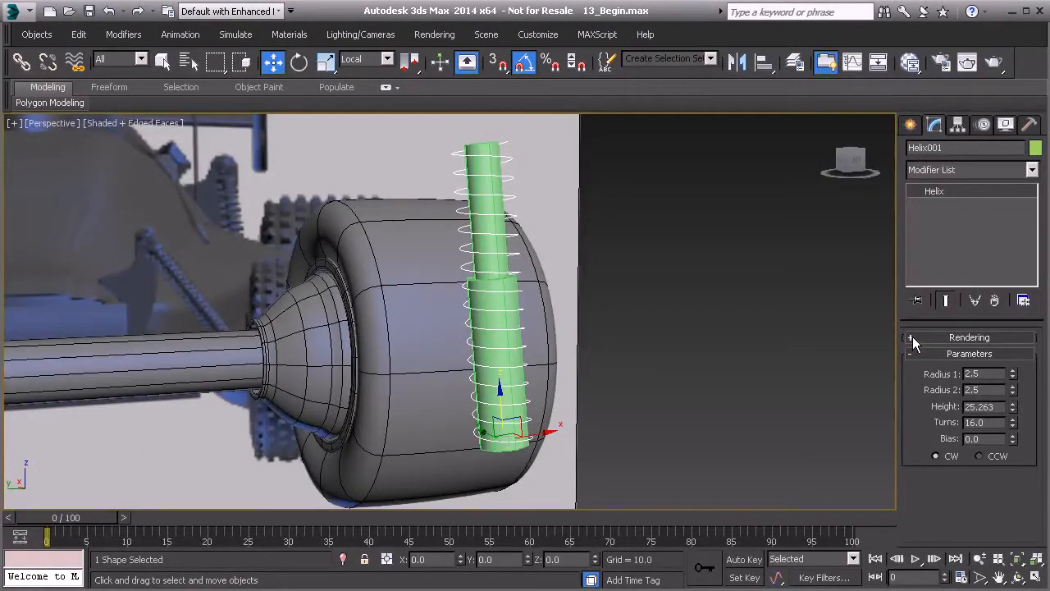
Enable the helix's thickness in both the renderer and the viewport.
{"action": "left_click", "coordinate": [968, 338]}
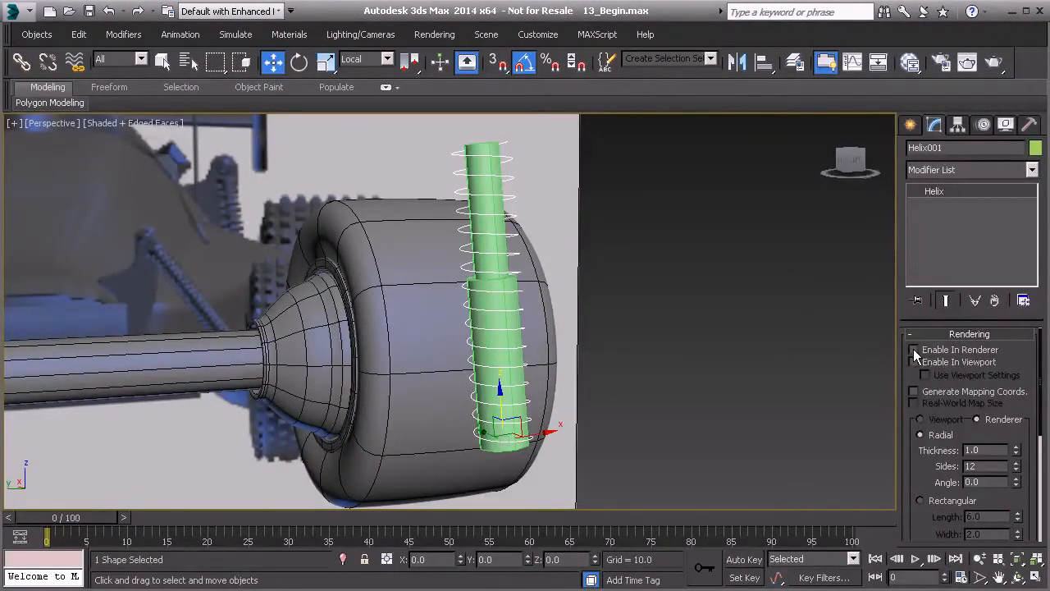
{"action": "left_click", "coordinate": [914, 349]}
{"action": "left_click", "coordinate": [913, 362]}
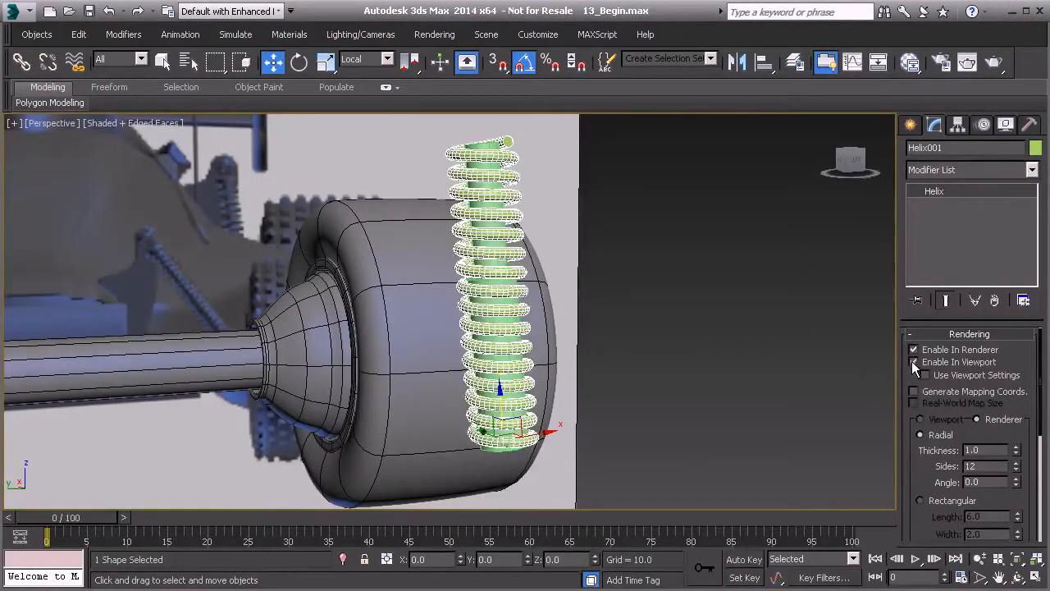
{"action": "middle_click_drag", "start_coordinate": [548, 352], "coordinate": [517, 342], "text": "alt"}
Set the helix's radial thickness to 0.5 and compare the spring with the reference in the left view.
{"action": "left_click_drag", "start_coordinate": [927, 453], "coordinate": [922, 382]}
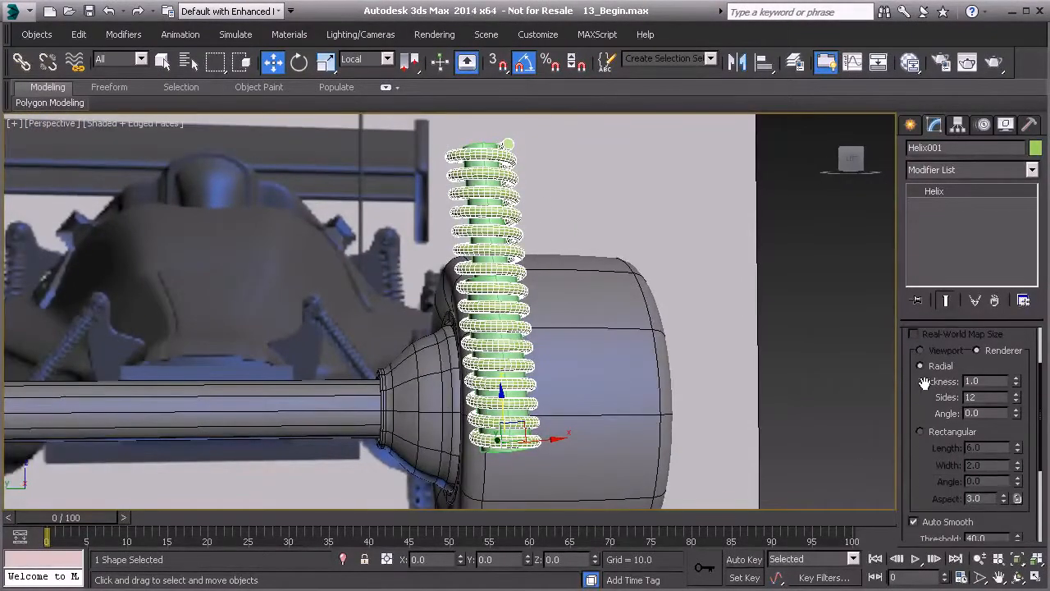
{"action": "left_click_drag", "start_coordinate": [1016, 385], "coordinate": [1009, 424]}
{"action": "left_click_drag", "start_coordinate": [996, 382], "coordinate": [936, 381]}
{"action": "type", "text": ".5"}
{"action": "key", "text": "Return"}
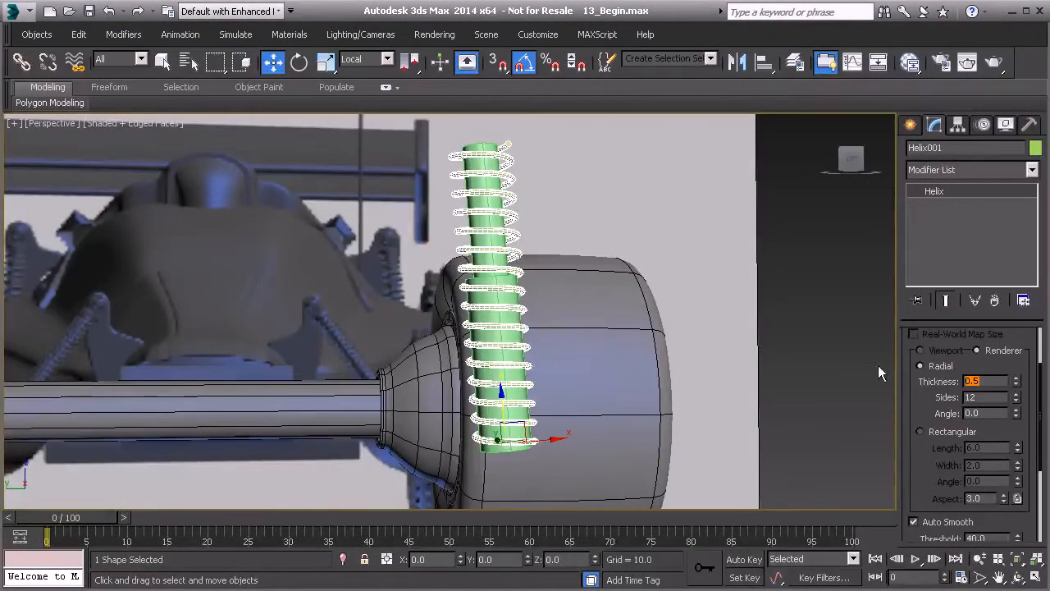
{"action": "middle_click_drag", "start_coordinate": [482, 320], "coordinate": [514, 298], "text": "alt"}
{"action": "key", "text": "l"}
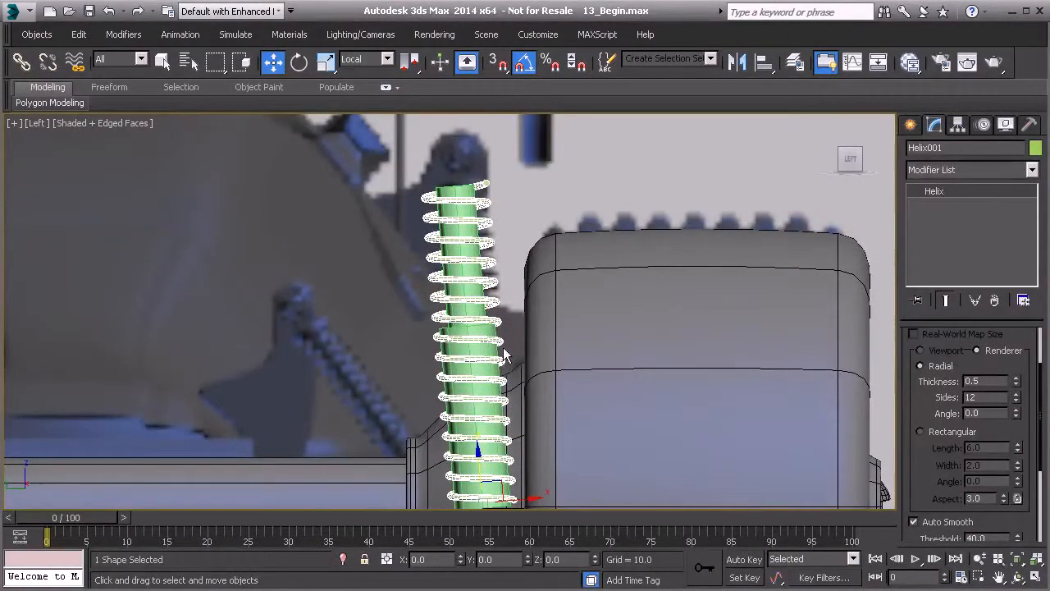
Set the helix's number of turns to 18.
{"action": "middle_click_drag", "start_coordinate": [504, 348], "coordinate": [497, 309]}
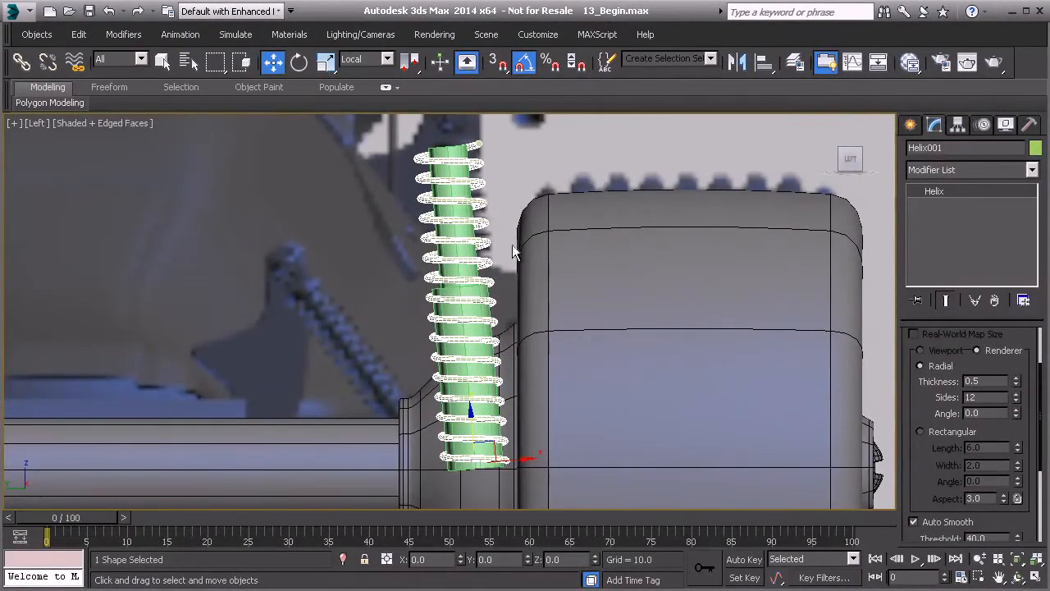
{"action": "scroll", "coordinate": [973, 394], "scroll_direction": "down", "scroll_amount": 5}
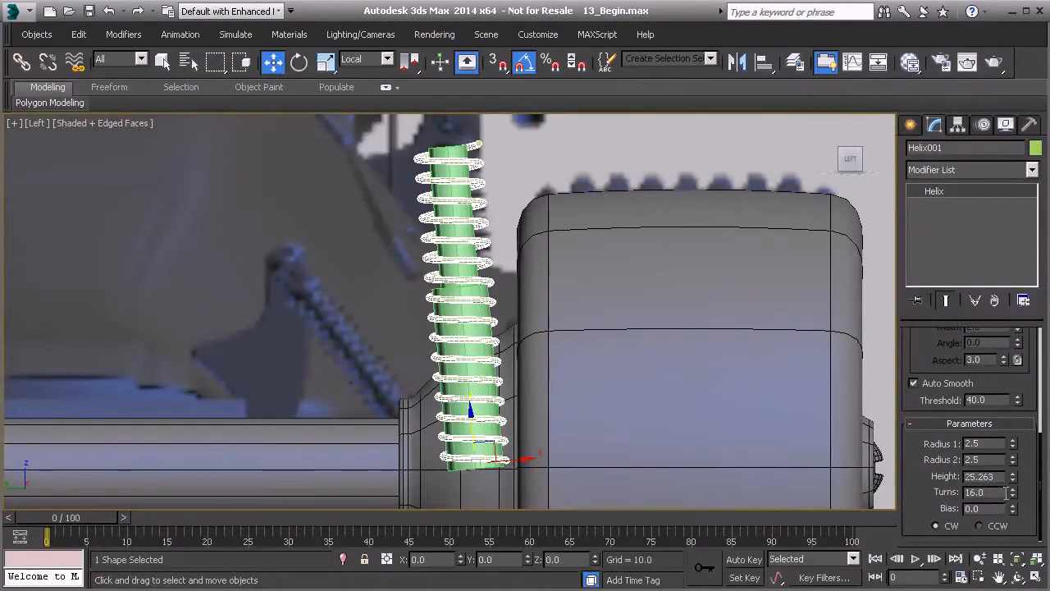
{"action": "left_click_drag", "start_coordinate": [1003, 492], "coordinate": [913, 498]}
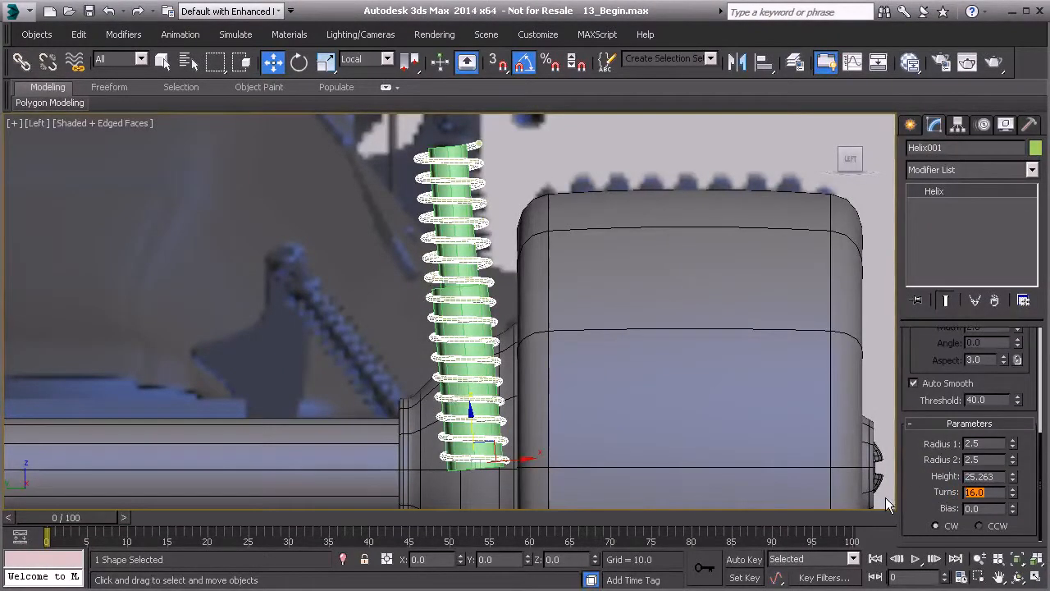
{"action": "type", "text": "18"}
{"action": "key", "text": "Return"}
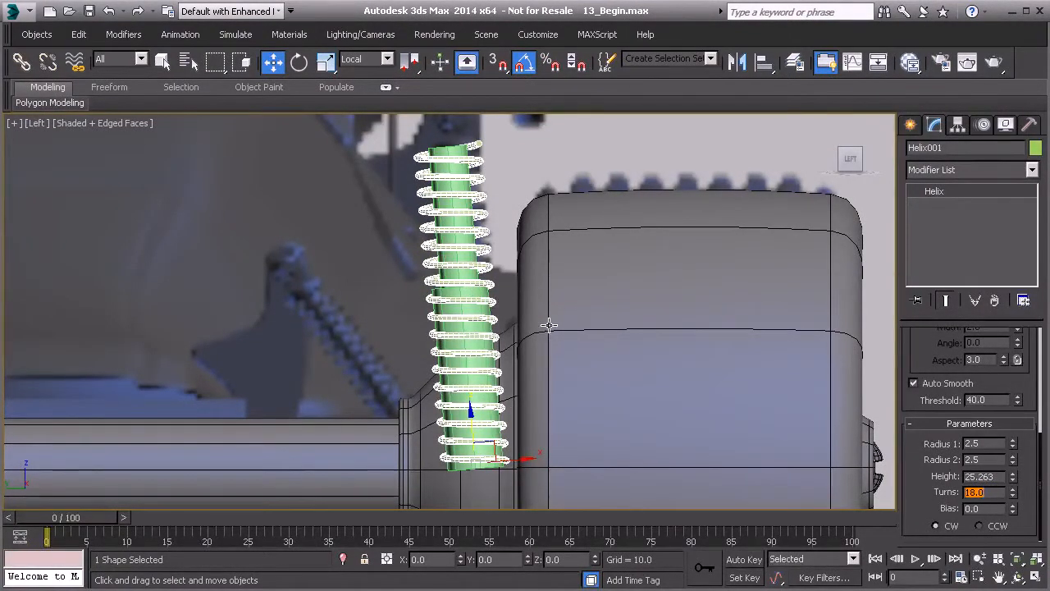
Select the sleeve, rod and helix together in the perspective view and set their object color to black.
{"action": "middle_click_drag", "start_coordinate": [461, 256], "coordinate": [473, 336]}
{"action": "scroll", "coordinate": [458, 276], "scroll_direction": "down", "scroll_amount": 5}
{"action": "left_click_drag", "start_coordinate": [534, 396], "coordinate": [448, 300]}
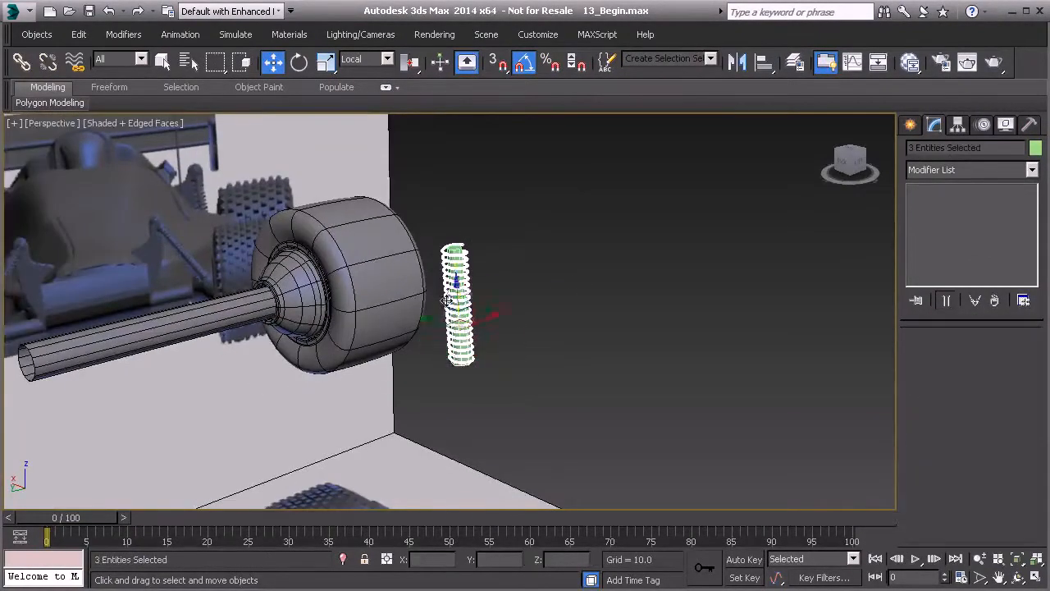
{"action": "left_click", "coordinate": [1033, 151]}
{"action": "left_click", "coordinate": [546, 397]}
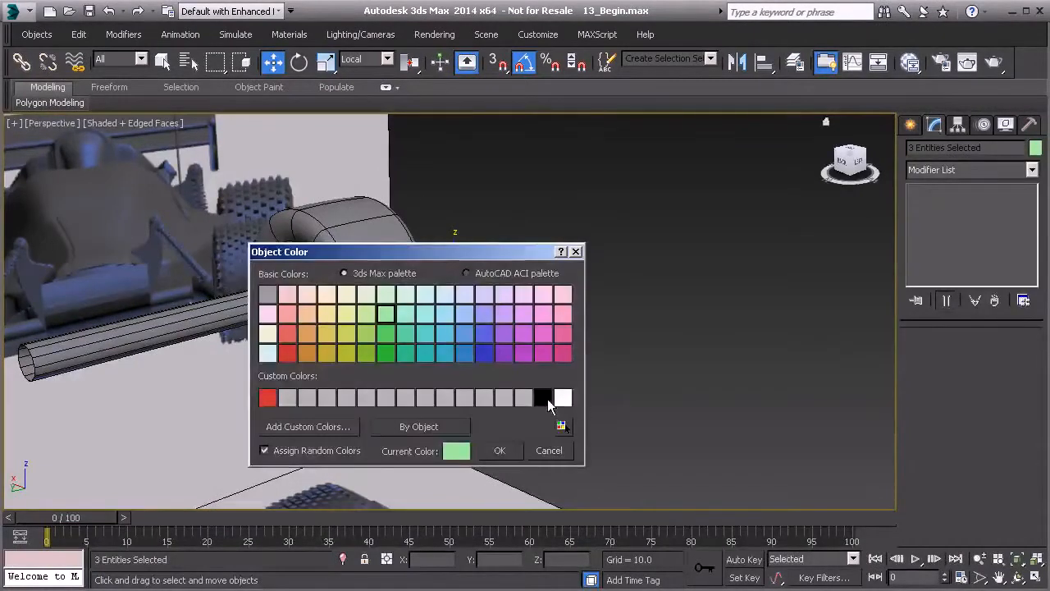
{"action": "left_click", "coordinate": [497, 451]}
Assign the Previz material to the three selected shock parts, close the material editor and deselect them.
{"action": "left_click", "coordinate": [910, 70]}
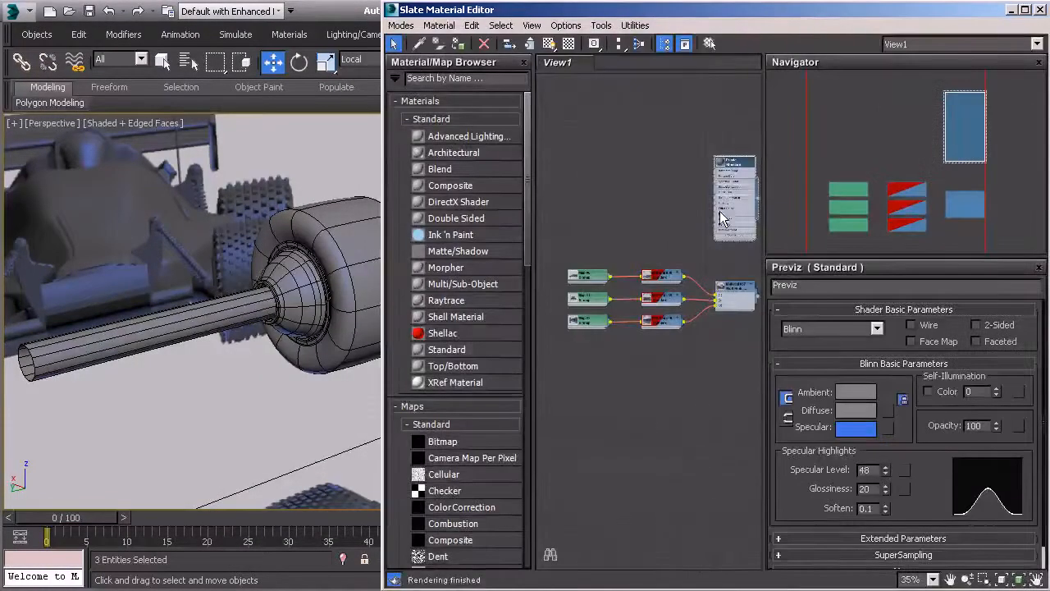
{"action": "left_click", "coordinate": [1040, 9]}
{"action": "left_click", "coordinate": [714, 281]}
Examine the upper end of the reference shock and compare it with the modeled spring and rod.
{"action": "scroll", "coordinate": [528, 350], "scroll_direction": "up", "scroll_amount": 5}
{"action": "middle_click_drag", "start_coordinate": [474, 312], "coordinate": [549, 357]}
{"action": "middle_click_drag", "start_coordinate": [549, 357], "coordinate": [449, 347], "text": "alt"}
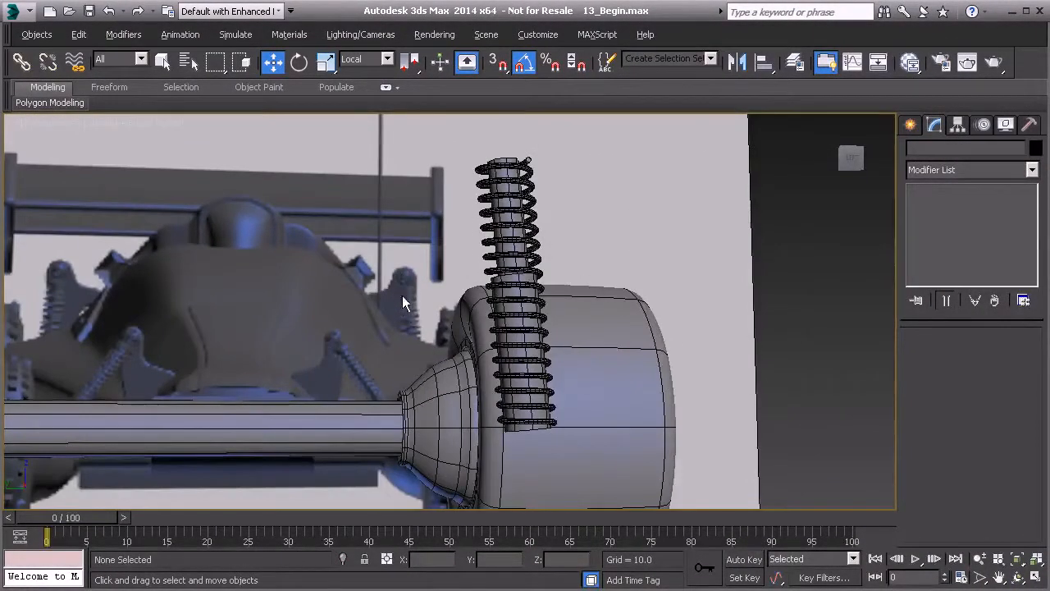
{"action": "middle_click_drag", "start_coordinate": [402, 296], "coordinate": [423, 308]}
{"action": "scroll", "coordinate": [422, 308], "scroll_direction": "up", "scroll_amount": 5}
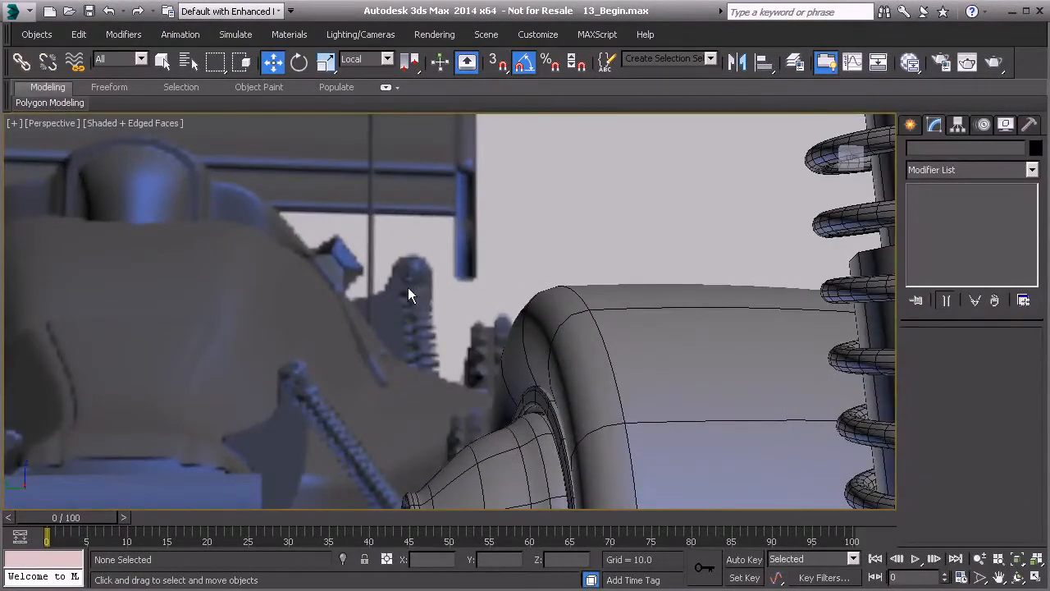
{"action": "middle_click_drag", "start_coordinate": [493, 300], "coordinate": [363, 340]}
{"action": "middle_click_drag", "start_coordinate": [730, 242], "coordinate": [580, 303]}
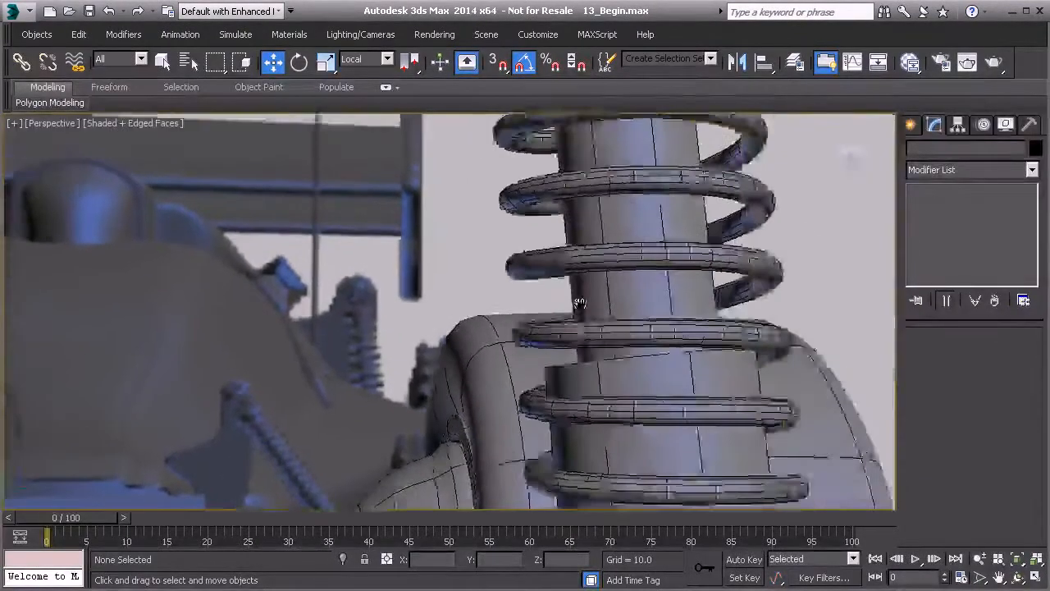
{"action": "scroll", "coordinate": [580, 303], "scroll_direction": "down", "scroll_amount": 6}
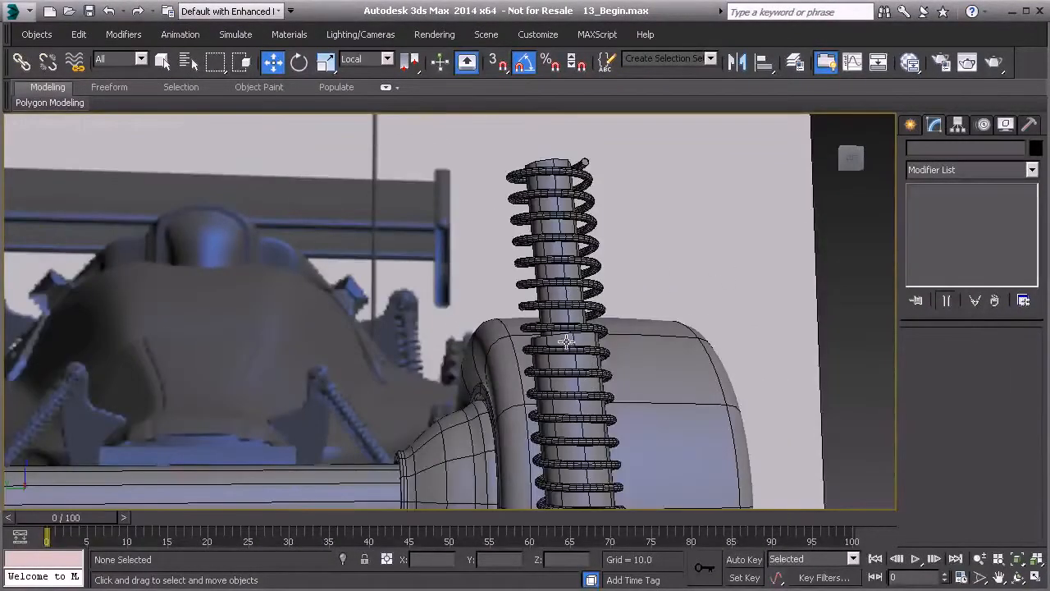
Clone the lower sleeve cylinder upward along its local Z axis to the top end of the spring.
{"action": "left_click", "coordinate": [567, 341]}
{"action": "scroll", "coordinate": [566, 341], "scroll_direction": "down", "scroll_amount": 3}
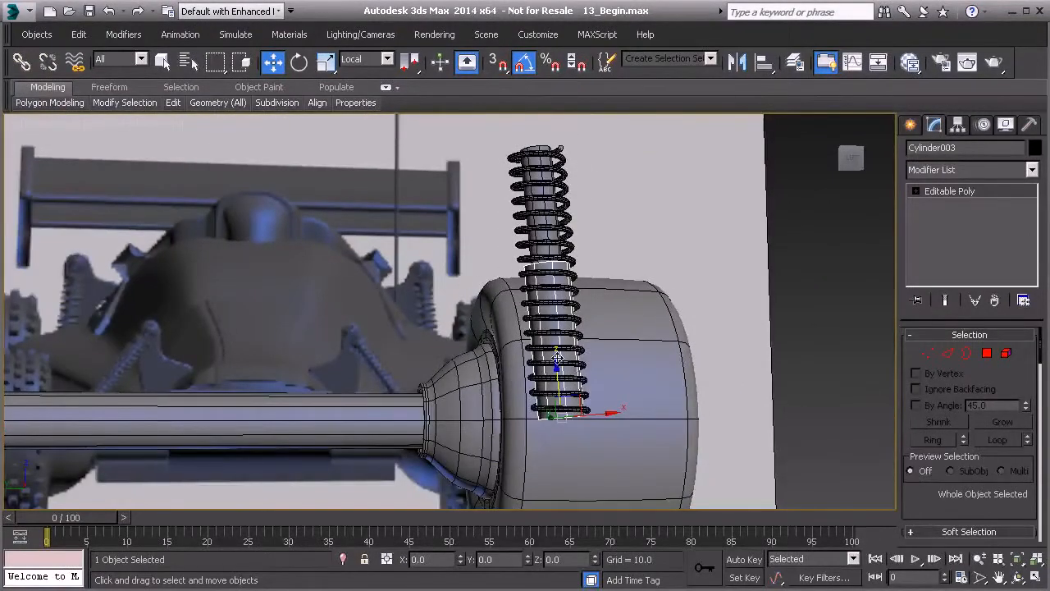
{"action": "left_click", "coordinate": [559, 388]}
{"action": "left_click_drag", "start_coordinate": [554, 352], "coordinate": [533, 124]}
{"action": "left_click", "coordinate": [527, 374]}
Lower the cloned cylinder's top polygon along its local Z axis to shorten it into a thin cap above the spring.
{"action": "left_click", "coordinate": [986, 354]}
{"action": "middle_click_drag", "start_coordinate": [559, 144], "coordinate": [572, 287]}
{"action": "scroll", "coordinate": [566, 281], "scroll_direction": "down", "scroll_amount": 3}
{"action": "middle_click_drag", "start_coordinate": [551, 242], "coordinate": [584, 283], "text": "alt"}
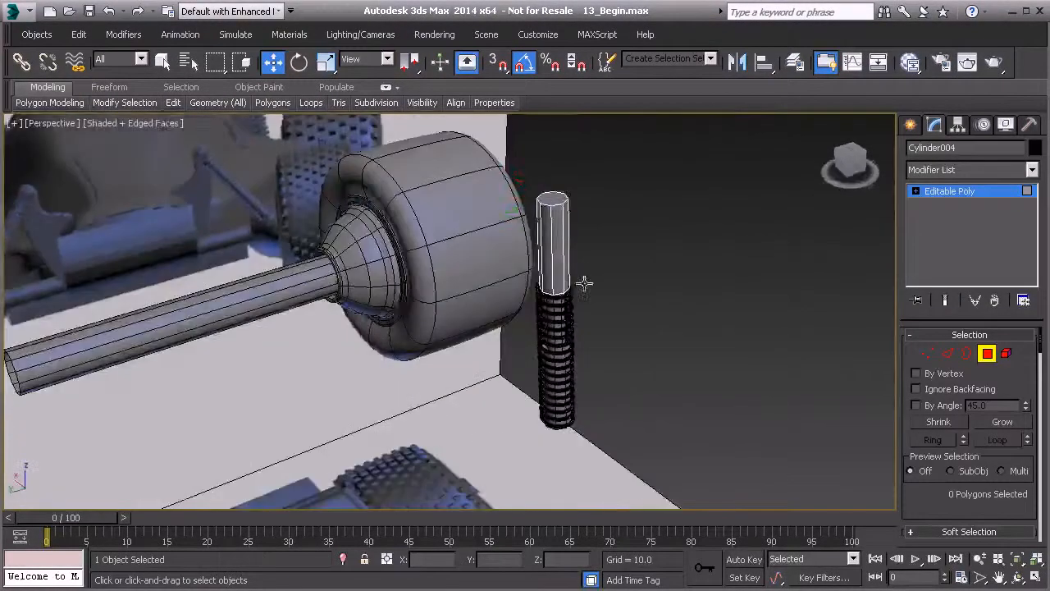
{"action": "left_click", "coordinate": [555, 195]}
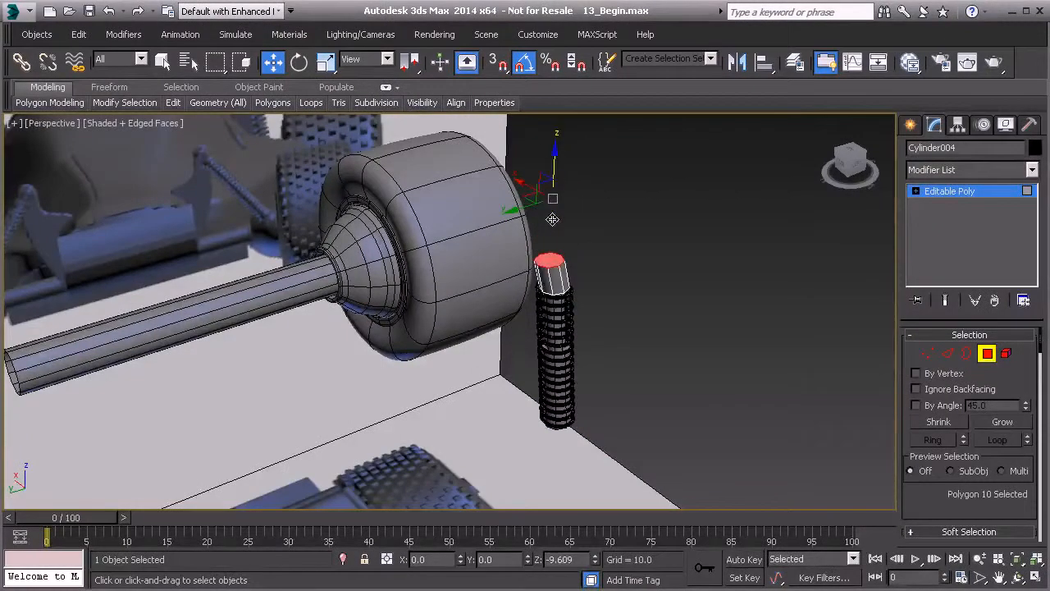
{"action": "left_click", "coordinate": [382, 59]}
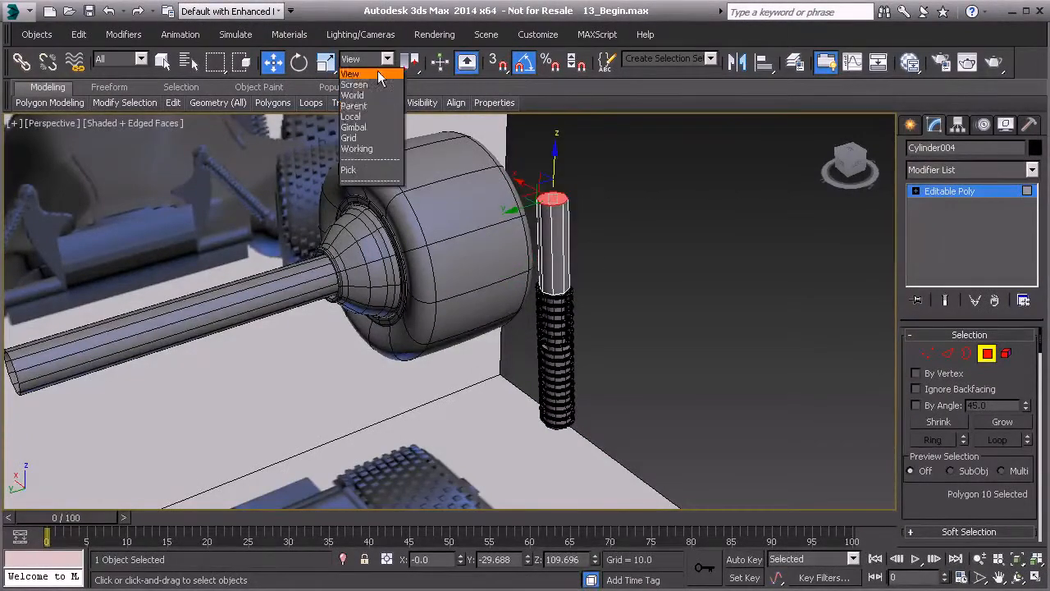
{"action": "left_click", "coordinate": [362, 117]}
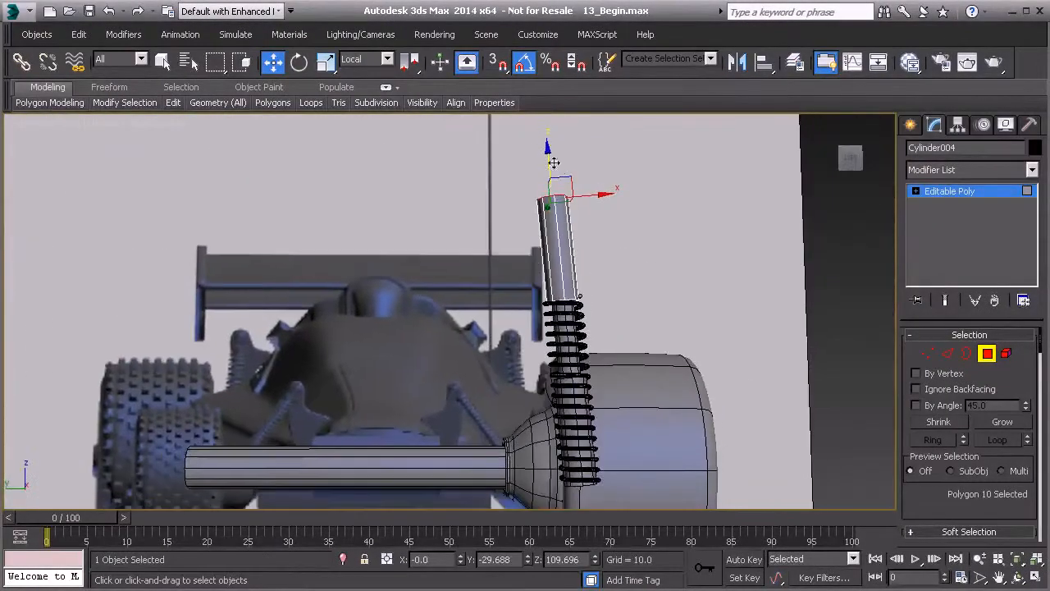
{"action": "left_click_drag", "start_coordinate": [554, 162], "coordinate": [561, 250]}
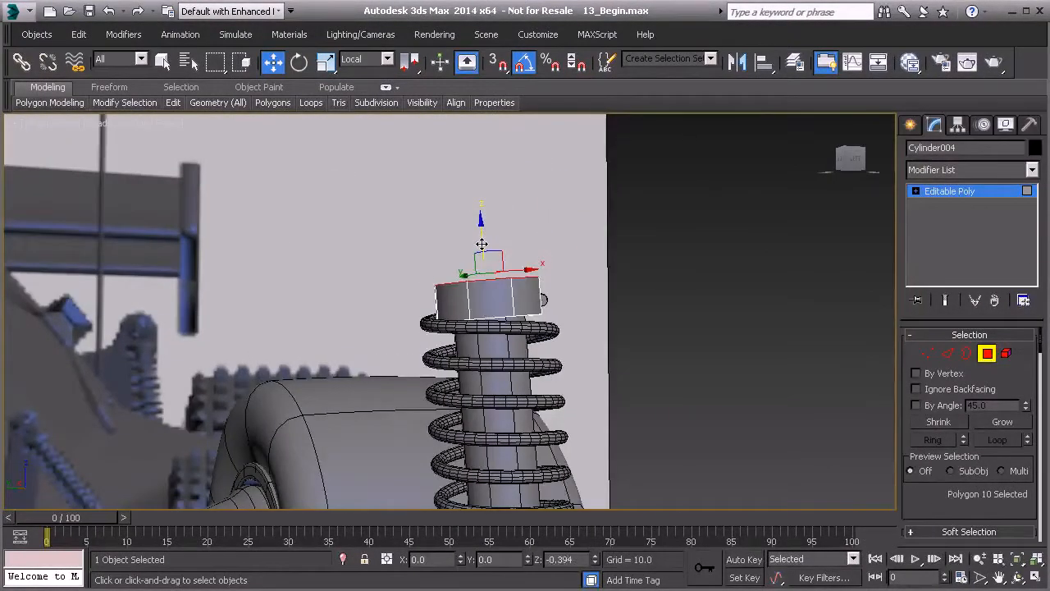
{"action": "left_click_drag", "start_coordinate": [482, 244], "coordinate": [484, 256]}
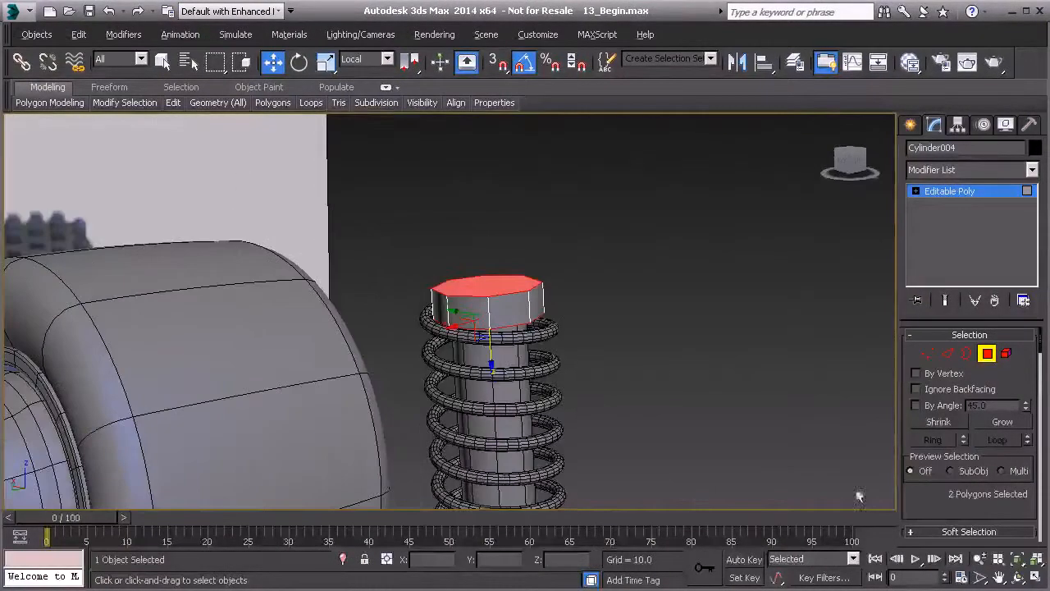
Bevel the cap's top and bottom polygons with a height of about 0.541 and an outline of about -0.218.
{"action": "scroll", "coordinate": [924, 464], "scroll_direction": "down", "scroll_amount": 3}
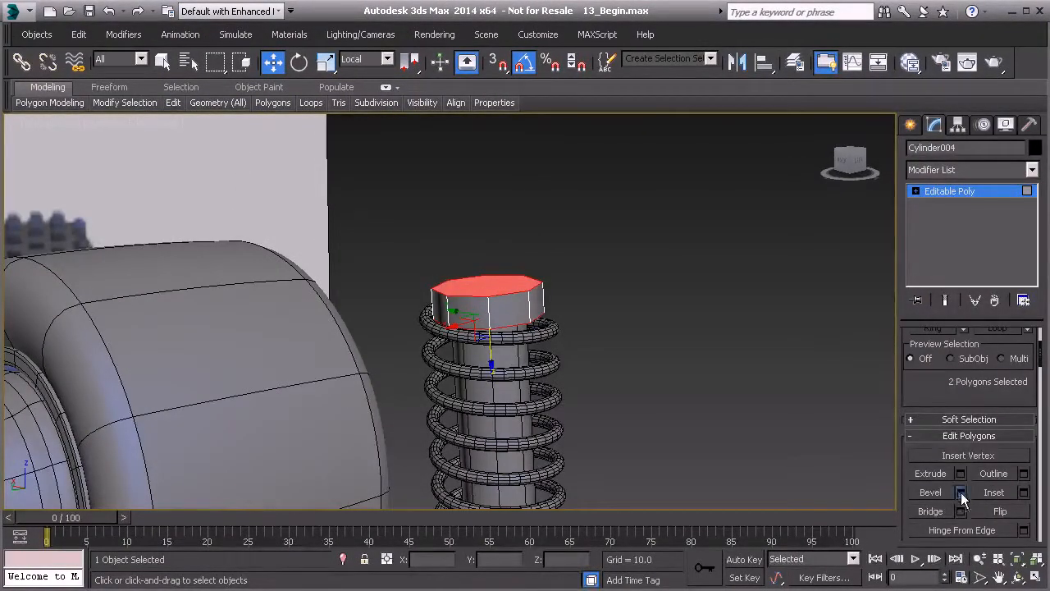
{"action": "left_click", "coordinate": [962, 494]}
{"action": "left_click_drag", "start_coordinate": [461, 344], "coordinate": [461, 369]}
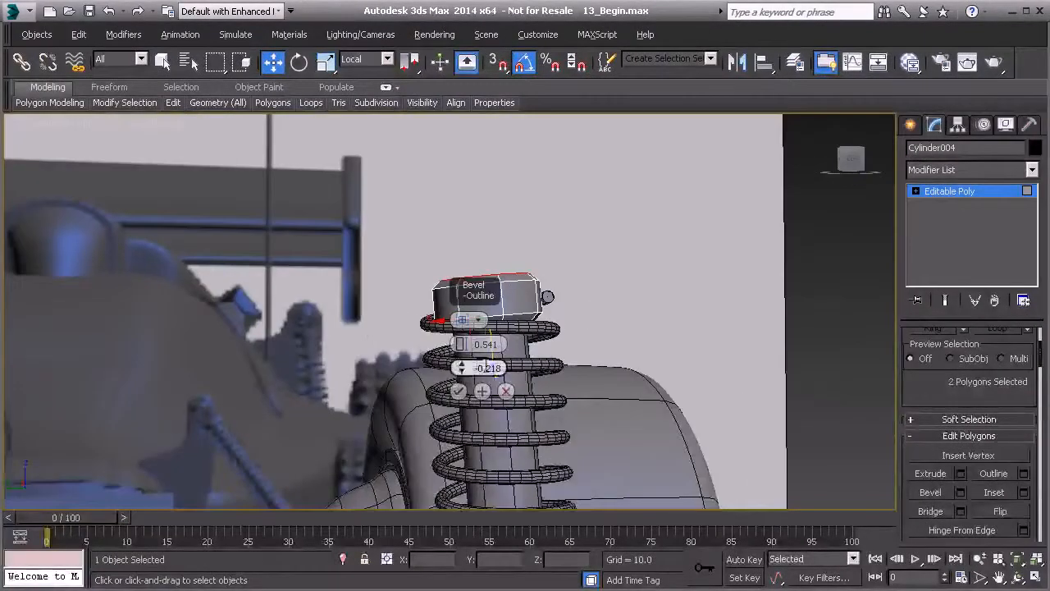
{"action": "left_click", "coordinate": [468, 387]}
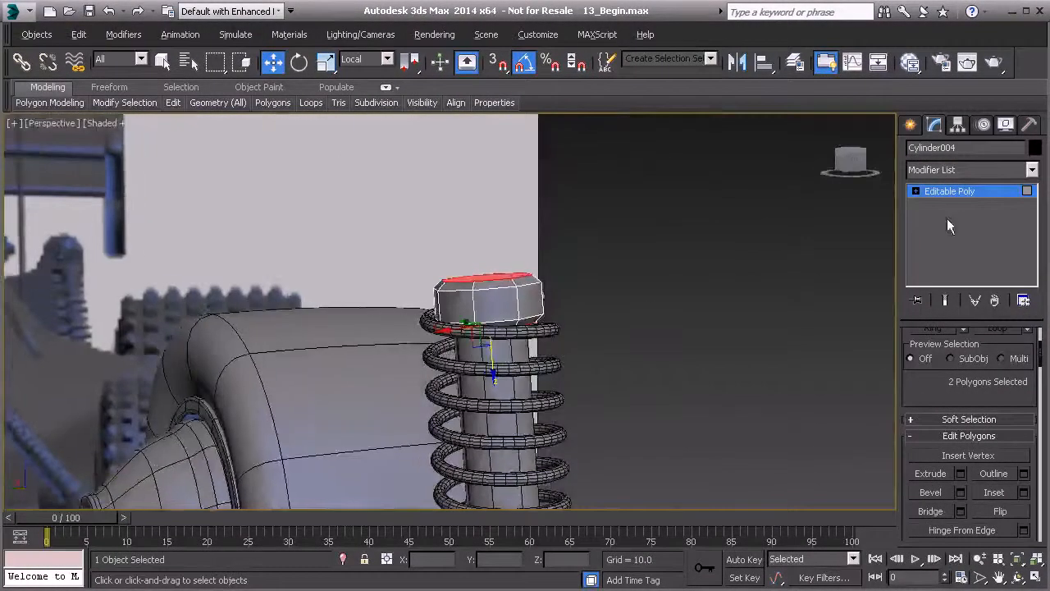
Rotate the cap in the Local coordinate system to make one copy standing perpendicular to the original.
{"action": "left_click", "coordinate": [949, 191]}
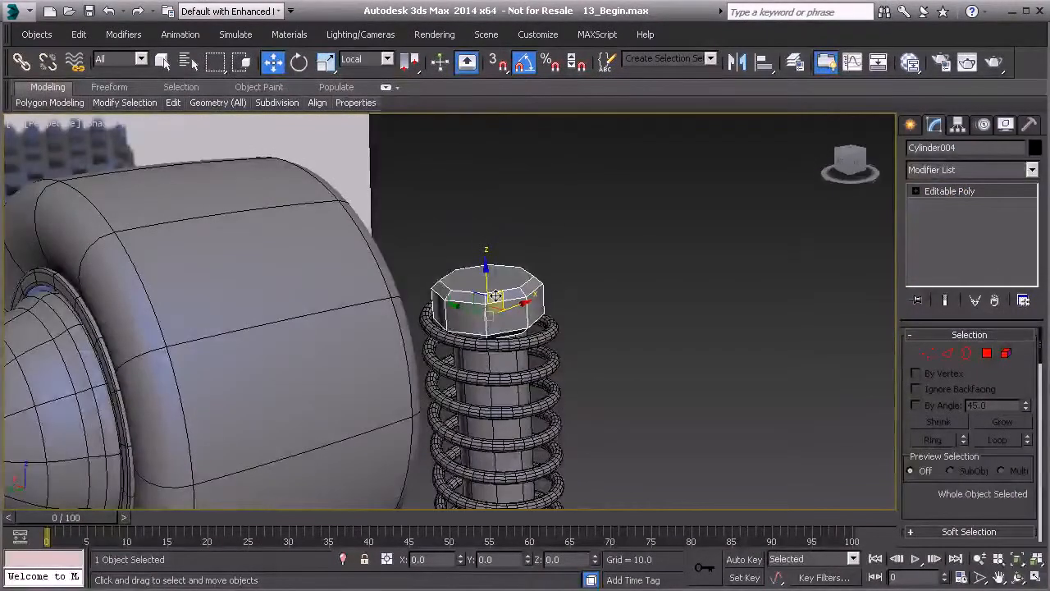
{"action": "key", "text": "e"}
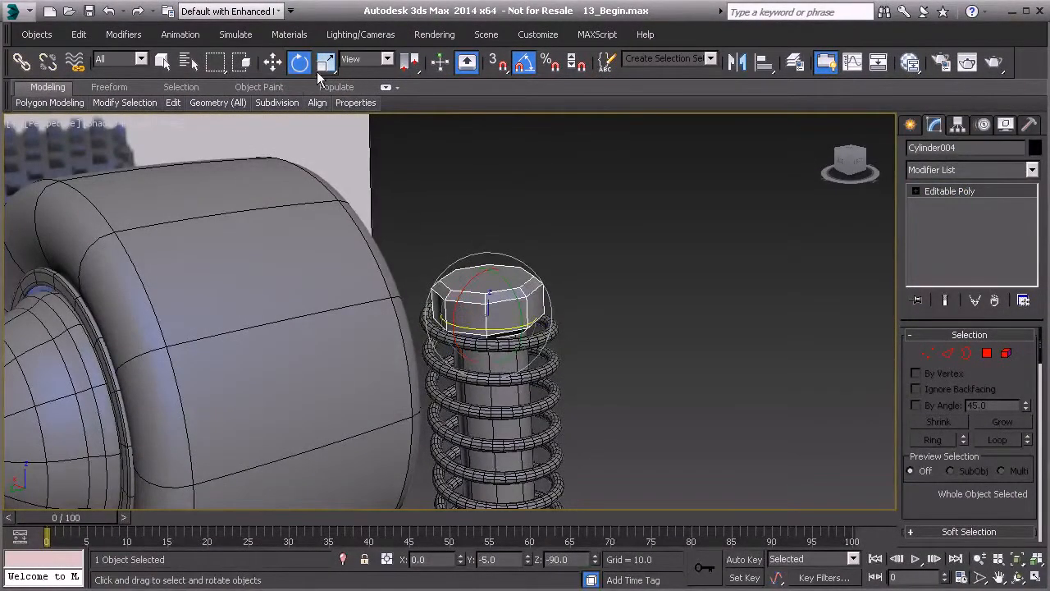
{"action": "left_click", "coordinate": [387, 60]}
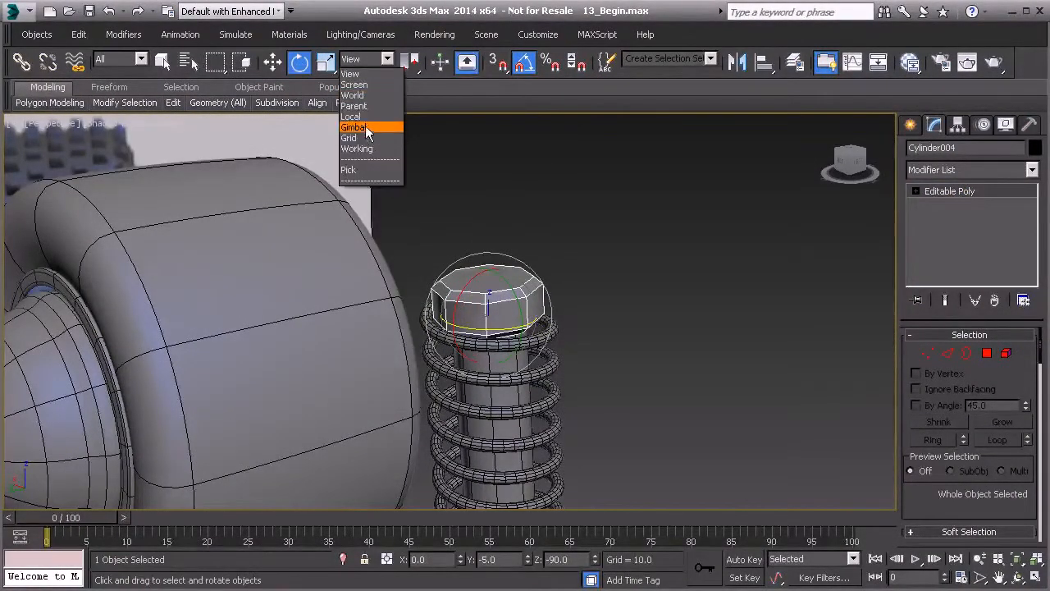
{"action": "left_click", "coordinate": [354, 116]}
{"action": "middle_click_drag", "start_coordinate": [514, 310], "coordinate": [508, 312], "text": "alt"}
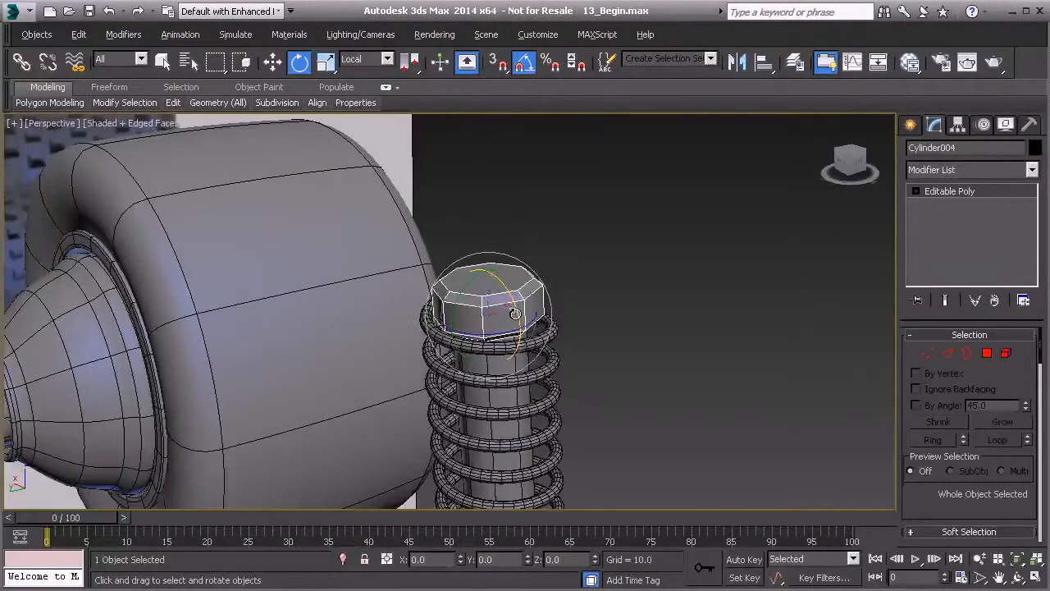
{"action": "left_click_drag", "start_coordinate": [513, 310], "coordinate": [470, 243]}
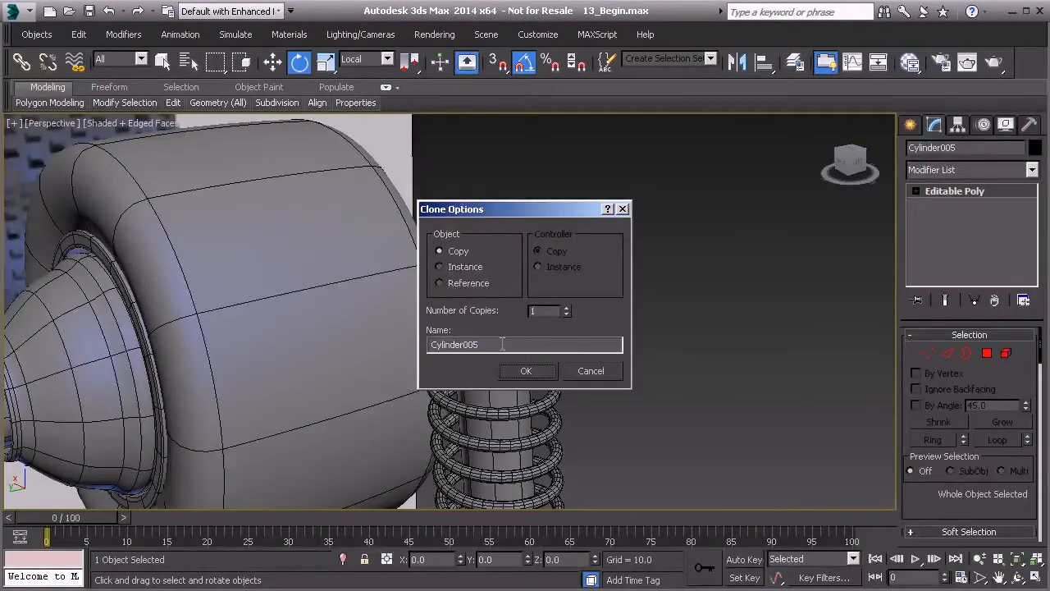
{"action": "left_click", "coordinate": [526, 371]}
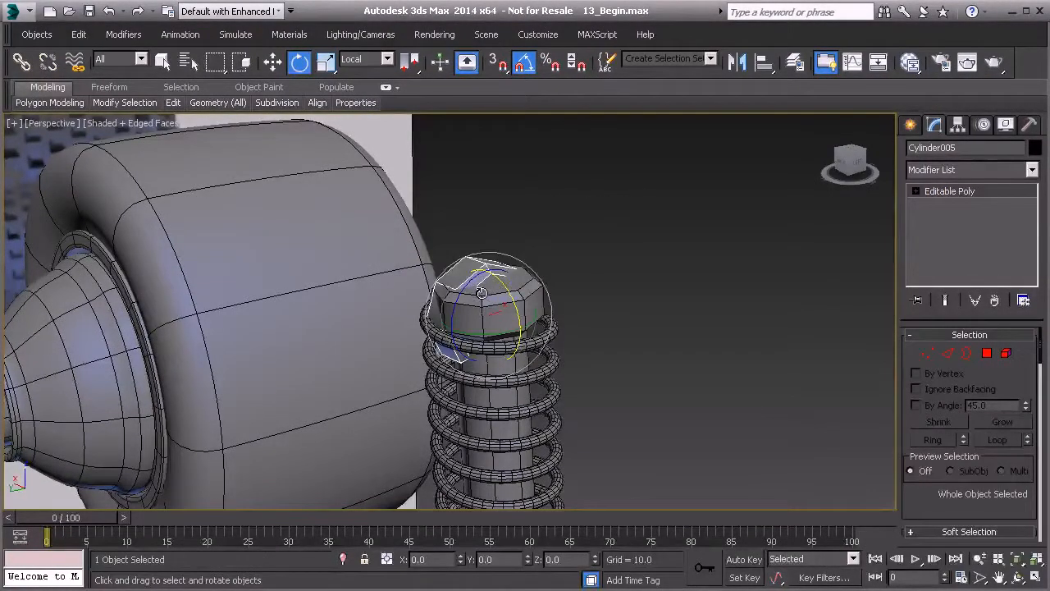
Move the rotated copy along its local axes so it stands centered on top of the cap as an eyelet.
{"action": "key", "text": "w"}
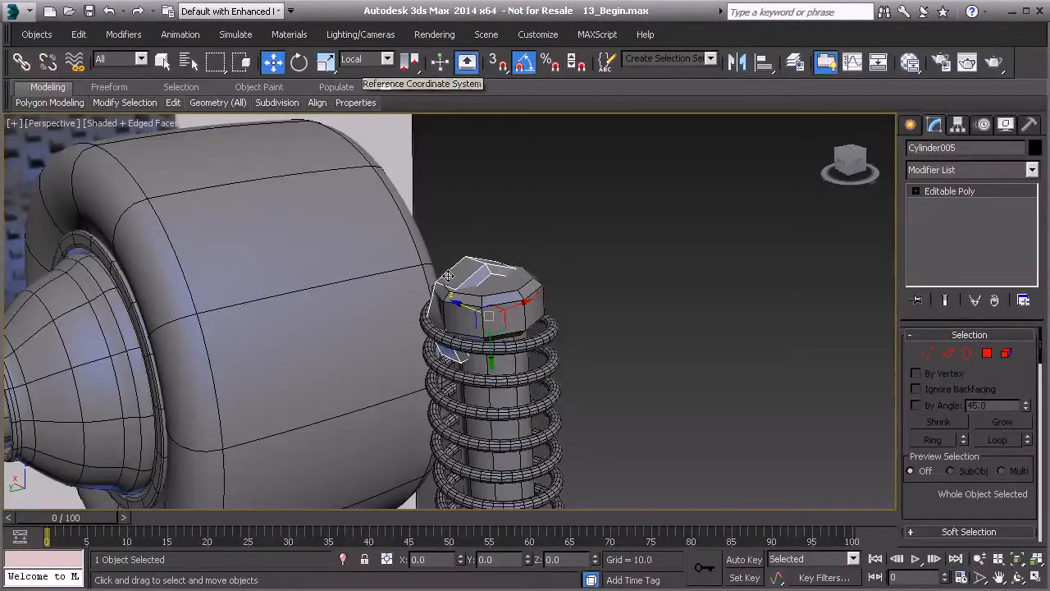
{"action": "left_click_drag", "start_coordinate": [487, 359], "coordinate": [475, 306]}
{"action": "middle_click_drag", "start_coordinate": [475, 306], "coordinate": [506, 289], "text": "alt"}
{"action": "left_click_drag", "start_coordinate": [442, 252], "coordinate": [454, 254]}
{"action": "middle_click_drag", "start_coordinate": [455, 254], "coordinate": [603, 342], "text": "alt"}
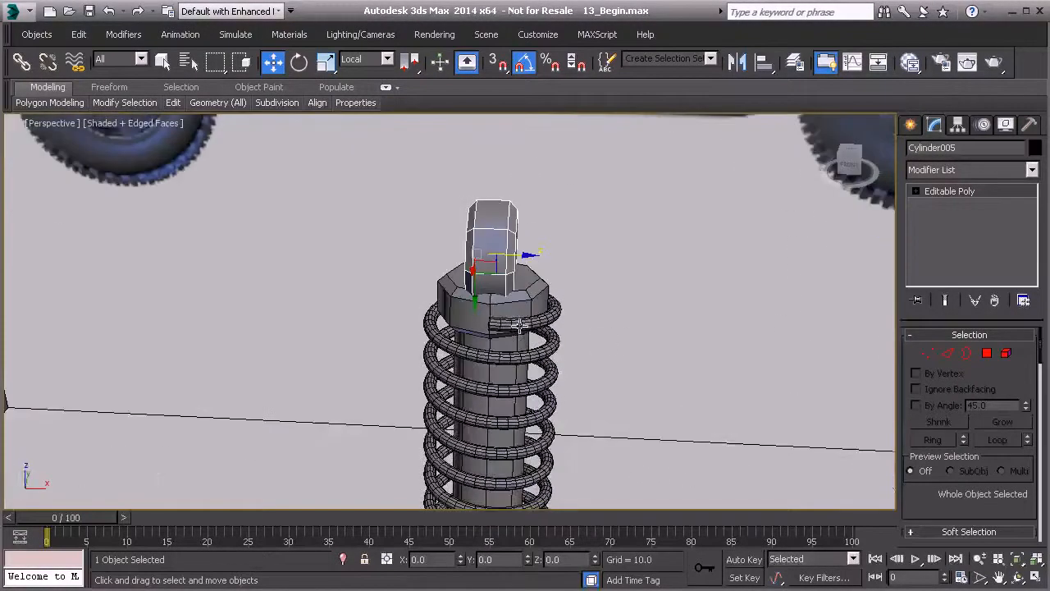
{"action": "left_click_drag", "start_coordinate": [476, 303], "coordinate": [477, 263]}
{"action": "middle_click_drag", "start_coordinate": [477, 263], "coordinate": [559, 250], "text": "alt"}
Adjust the eyelet's height above the cap in the left view to match the reference, and select the cap.
{"action": "key", "text": "l"}
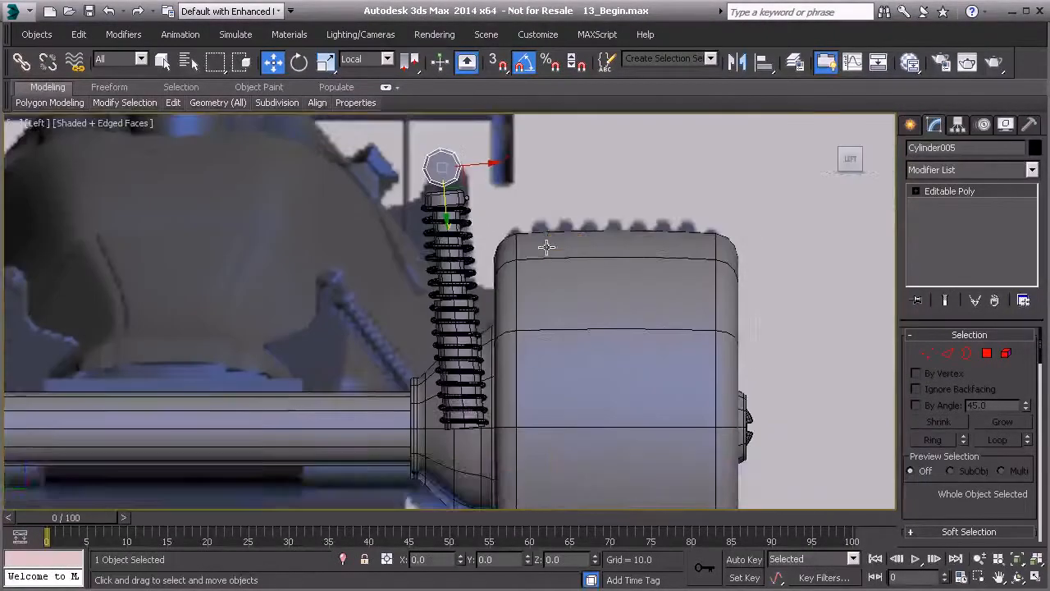
{"action": "middle_click_drag", "start_coordinate": [466, 224], "coordinate": [495, 295]}
{"action": "scroll", "coordinate": [495, 296], "scroll_direction": "up", "scroll_amount": 5}
{"action": "middle_click_drag", "start_coordinate": [453, 205], "coordinate": [469, 271]}
{"action": "left_click_drag", "start_coordinate": [449, 251], "coordinate": [449, 285]}
{"action": "left_click", "coordinate": [454, 302]}
{"action": "middle_click_drag", "start_coordinate": [450, 285], "coordinate": [462, 255]}
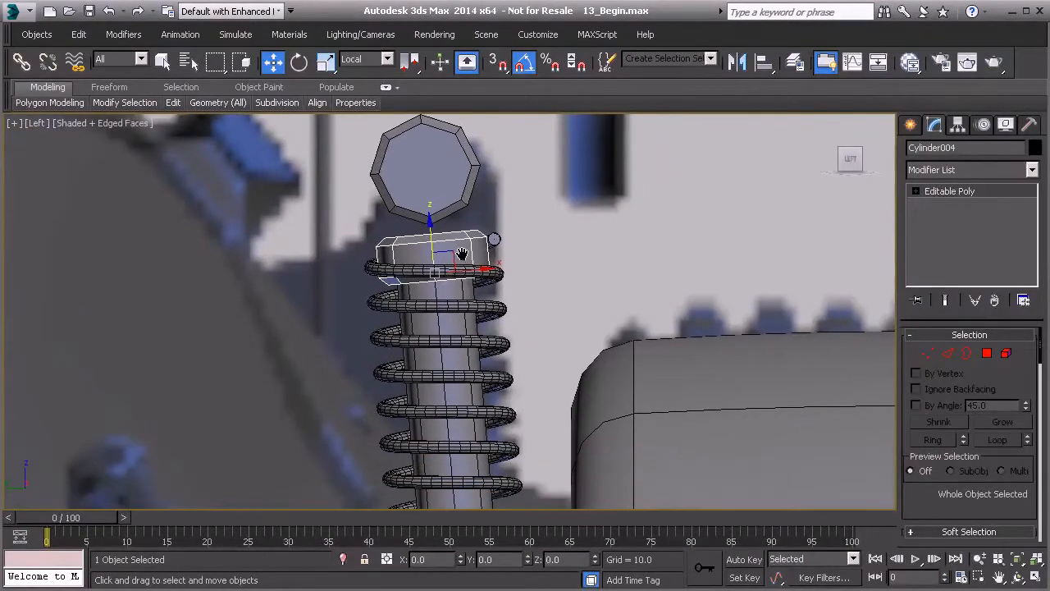
Inset both flat end polygons of the upright eyelet cylinder by 0.25.
{"action": "left_click", "coordinate": [427, 177]}
{"action": "mouse_move", "coordinate": [447, 208]}
{"action": "middle_mouse_down", "text": "alt"}
{"action": "mouse_move", "coordinate": [454, 218]}
{"action": "mouse_move", "coordinate": [492, 213]}
{"action": "mouse_move", "coordinate": [496, 266]}
{"action": "mouse_move", "coordinate": [511, 264]}
{"action": "mouse_move", "coordinate": [429, 250]}
{"action": "middle_mouse_up", "text": "alt"}
{"action": "left_click", "coordinate": [986, 353]}
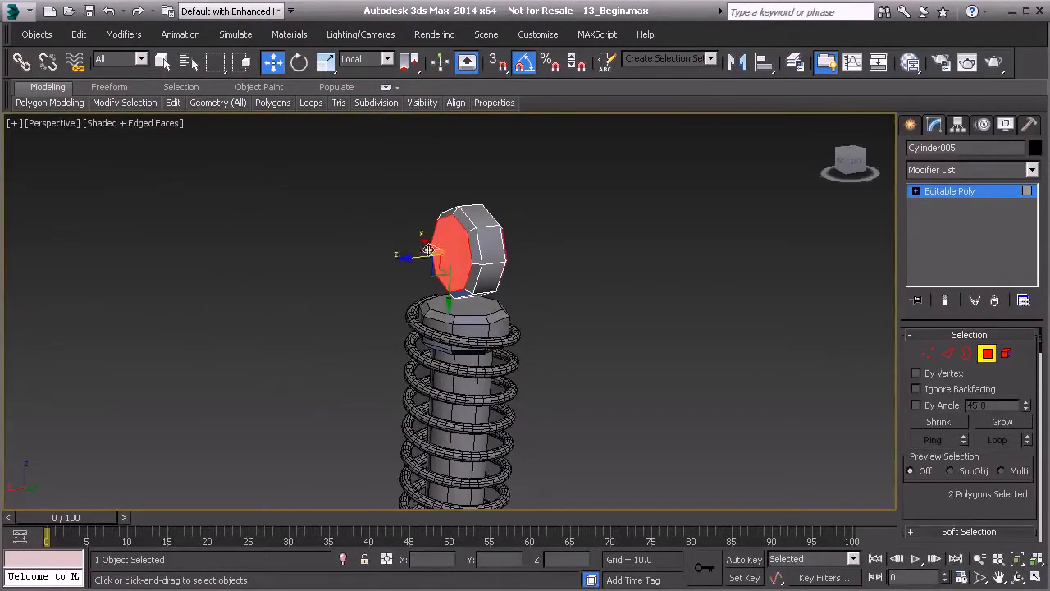
{"action": "scroll", "coordinate": [941, 443], "scroll_direction": "down", "scroll_amount": 3}
{"action": "left_click", "coordinate": [1024, 477]}
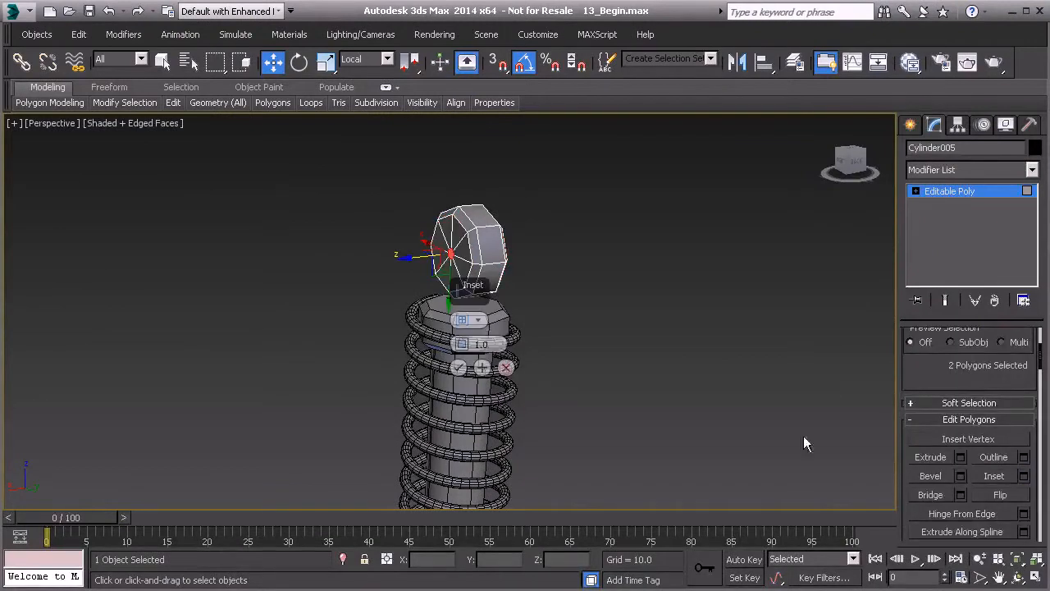
{"action": "left_click_drag", "start_coordinate": [460, 344], "coordinate": [460, 345]}
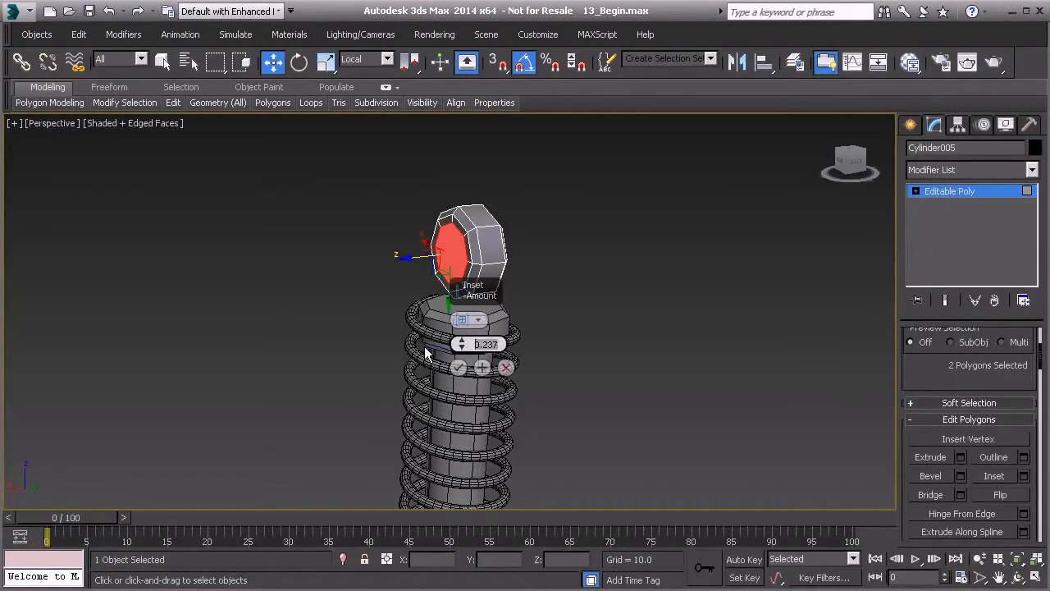
{"action": "type", "text": "0.25"}
{"action": "left_click", "coordinate": [458, 366]}
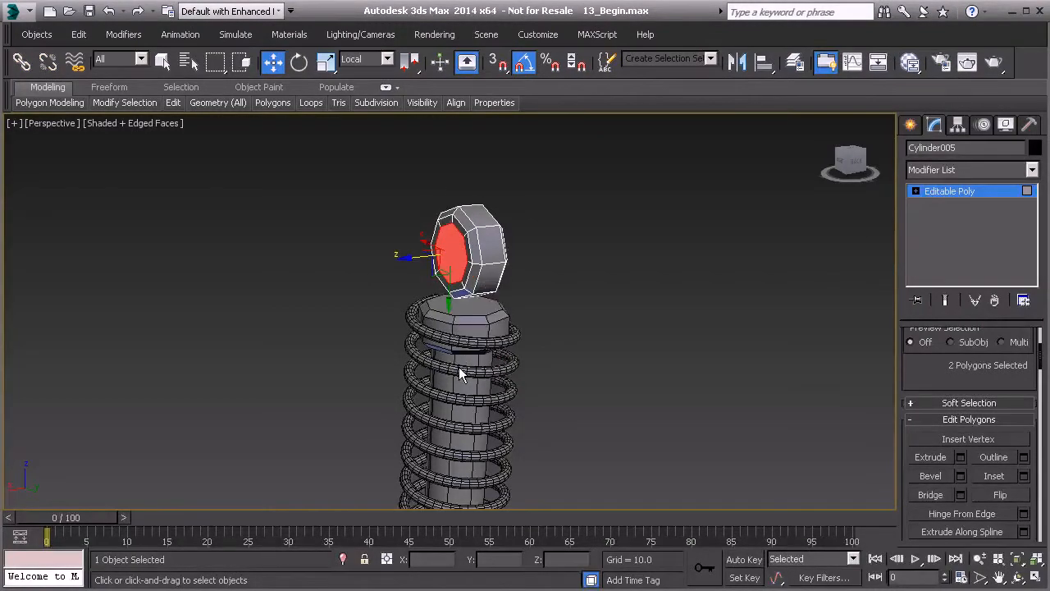
Extrude both inset end polygons of the eyelet inward with a height of about -0.68.
{"action": "left_click", "coordinate": [960, 458]}
{"action": "left_click_drag", "start_coordinate": [462, 348], "coordinate": [462, 400]}
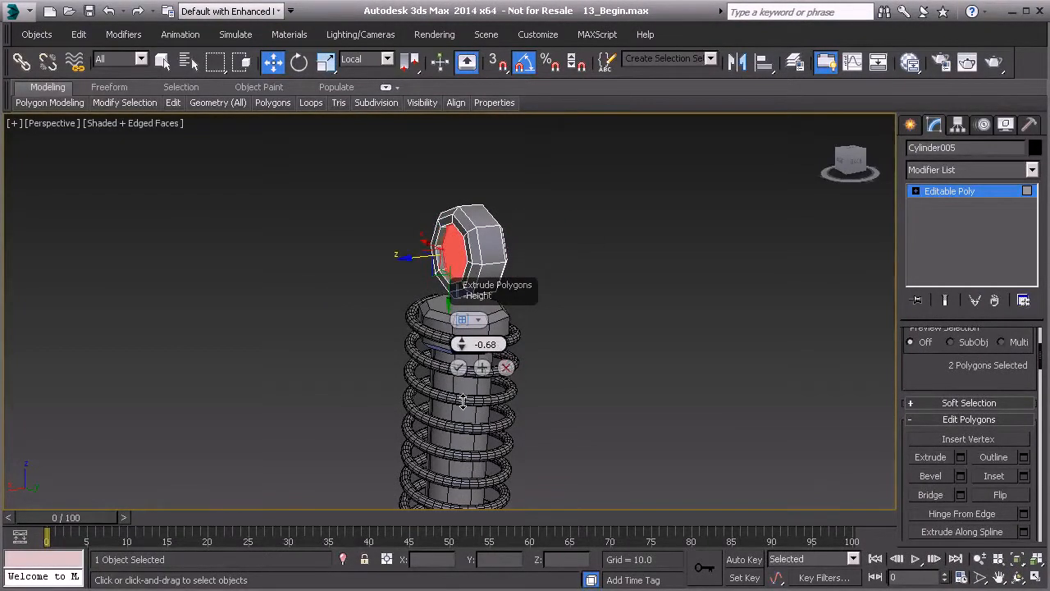
{"action": "left_click", "coordinate": [458, 367]}
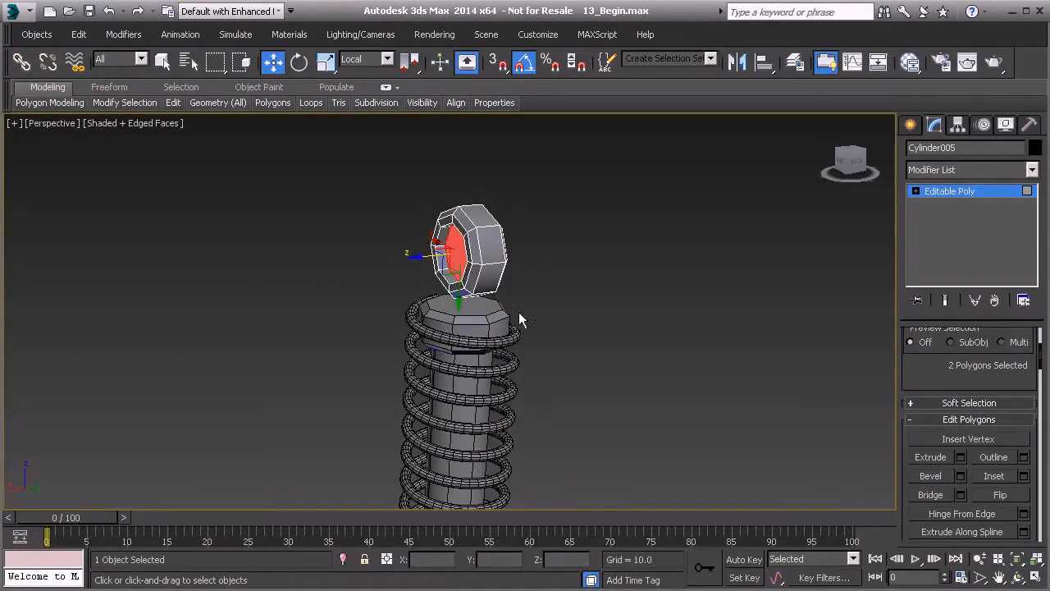
Extrude the two bottom rim polygons of the eyelet down into the cap with a height of about 3.13.
{"action": "left_click_drag", "start_coordinate": [726, 304], "coordinate": [414, 295], "text": "alt"}
{"action": "left_click", "coordinate": [474, 283]}
{"action": "middle_click_drag", "start_coordinate": [476, 285], "coordinate": [563, 302], "text": "alt"}
{"action": "left_click", "coordinate": [457, 283], "text": "ctrl"}
{"action": "middle_click_drag", "start_coordinate": [460, 287], "coordinate": [384, 351], "text": "alt"}
{"action": "left_click", "coordinate": [960, 459]}
{"action": "left_click_drag", "start_coordinate": [462, 345], "coordinate": [464, 320]}
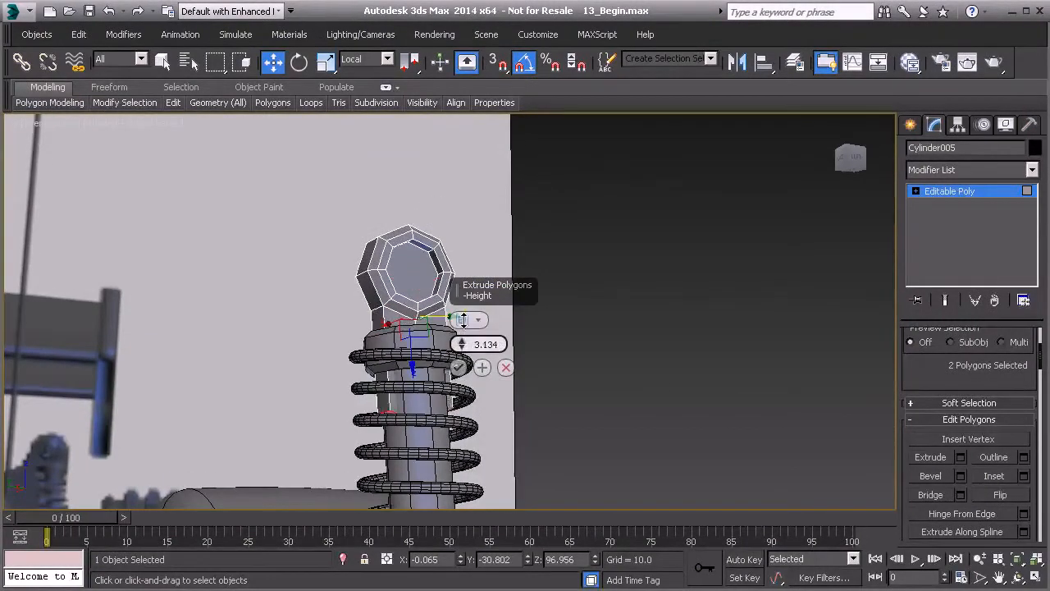
{"action": "middle_click_drag", "start_coordinate": [502, 343], "coordinate": [453, 412], "text": "alt"}
{"action": "left_click", "coordinate": [458, 368]}
{"action": "middle_click_drag", "start_coordinate": [458, 375], "coordinate": [872, 271], "text": "alt"}
Leave the eyelet's polygon editing and select the cap together with the eyelet.
{"action": "left_click", "coordinate": [979, 191]}
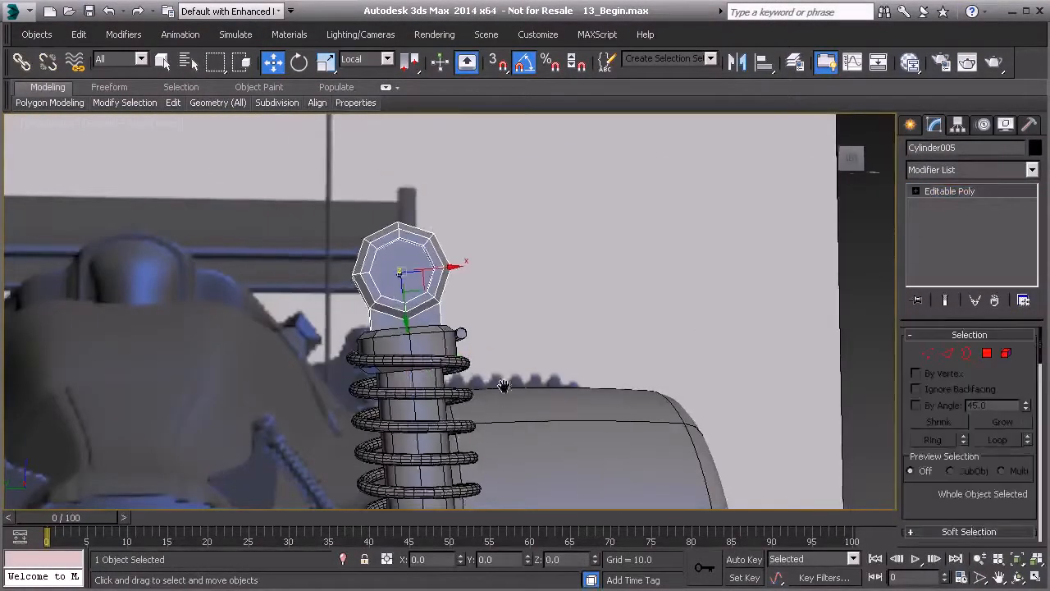
{"action": "scroll", "coordinate": [434, 329], "scroll_direction": "down", "scroll_amount": 5}
{"action": "left_click", "coordinate": [444, 238], "text": "ctrl"}
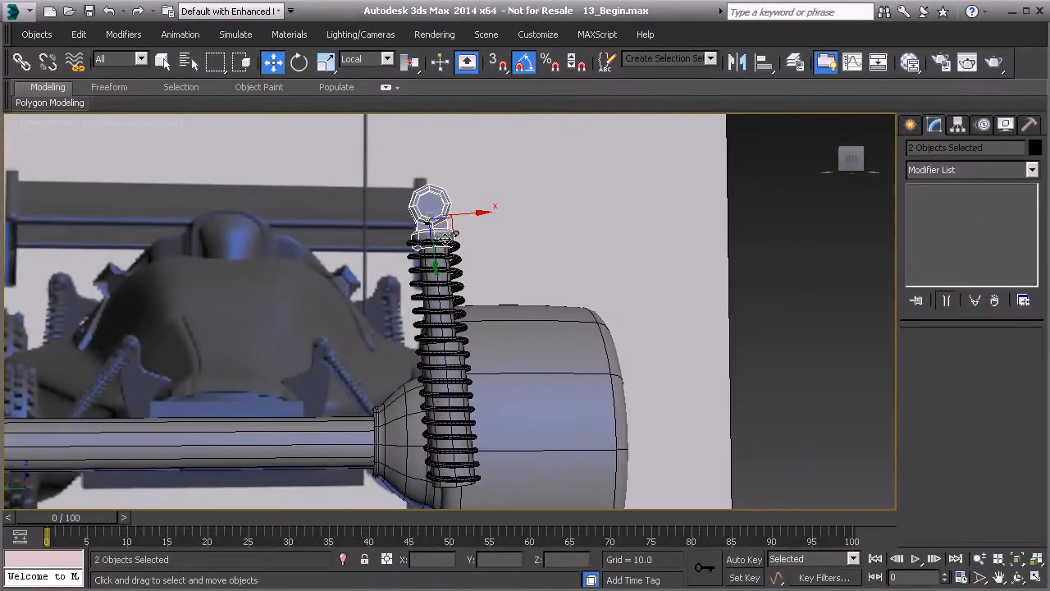
{"action": "middle_click_drag", "start_coordinate": [434, 225], "coordinate": [435, 247], "text": "alt"}
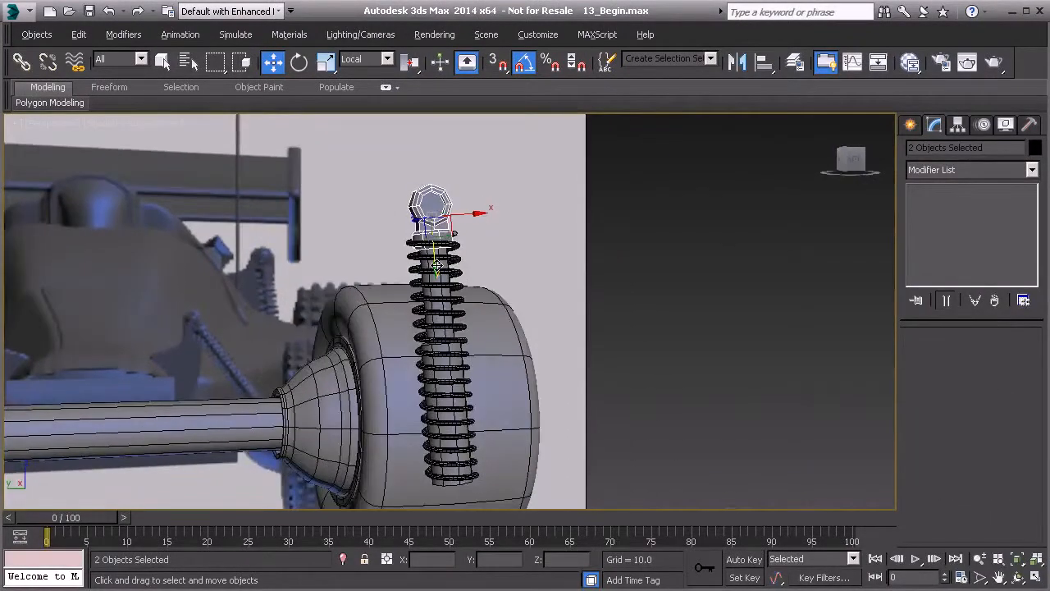
{"action": "mouse_move", "coordinate": [436, 262]}
{"action": "left_mouse_down"}
{"action": "mouse_move", "coordinate": [447, 410]}
{"action": "mouse_move", "coordinate": [464, 444]}
{"action": "left_mouse_up"}
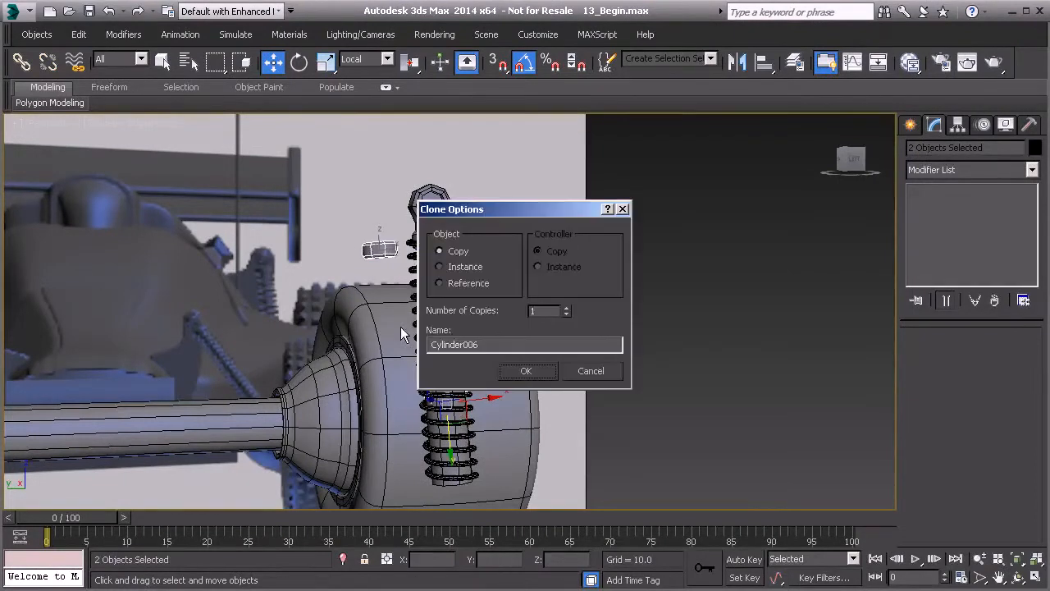
{"action": "left_click", "coordinate": [590, 371]}
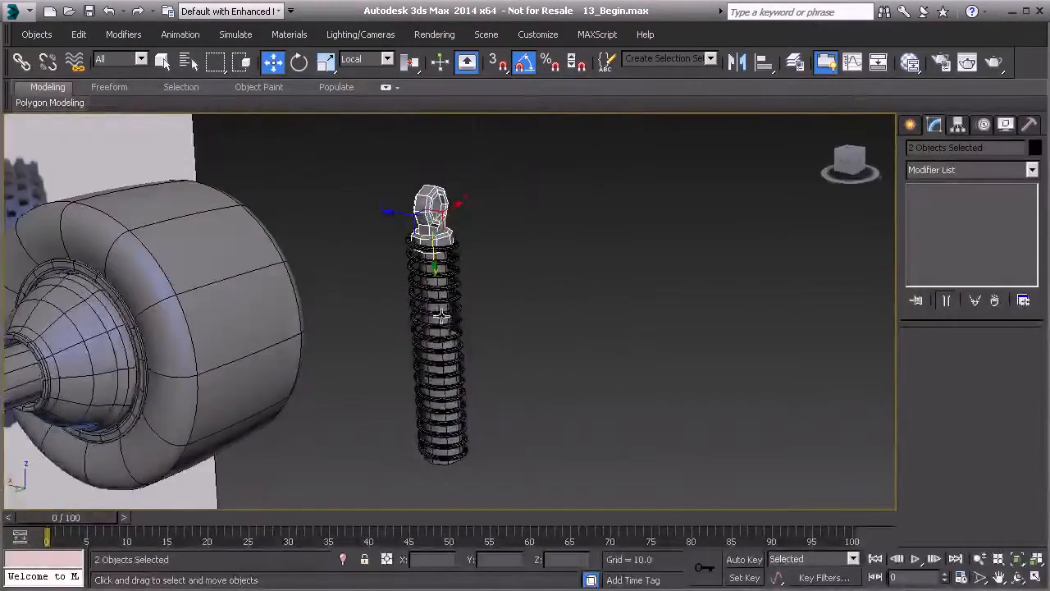
{"action": "mouse_move", "coordinate": [433, 259]}
{"action": "left_mouse_down"}
{"action": "mouse_move", "coordinate": [453, 484]}
{"action": "mouse_move", "coordinate": [468, 522]}
{"action": "left_mouse_up"}
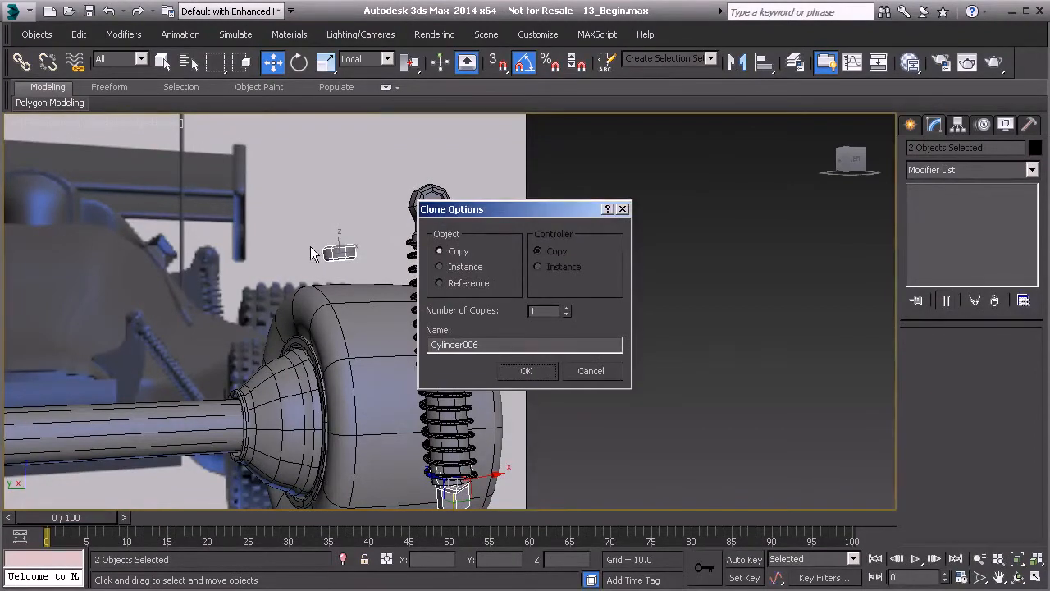
{"action": "left_click", "coordinate": [594, 373]}
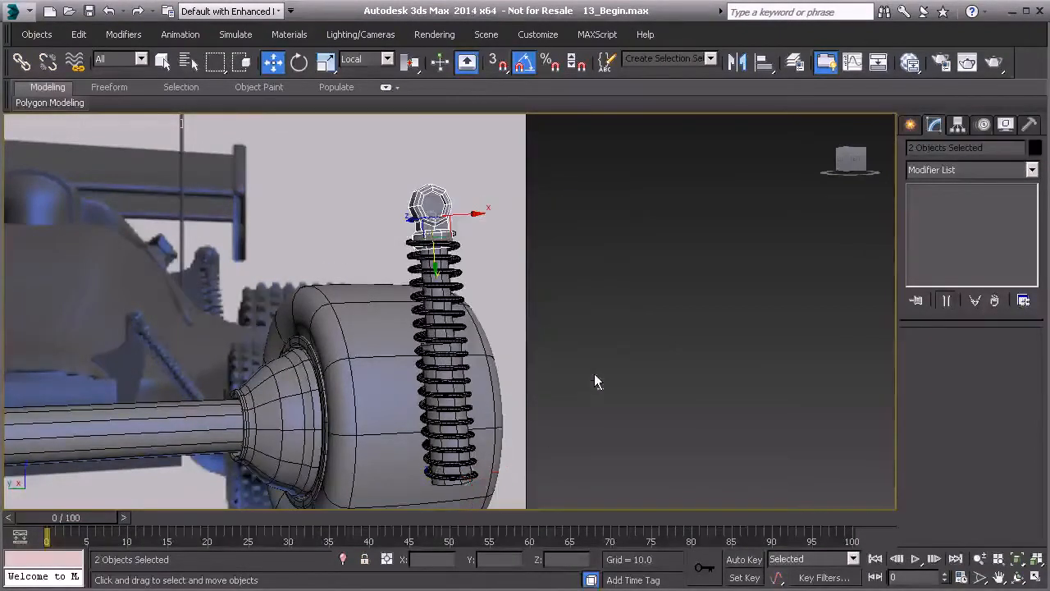
{"action": "left_click", "coordinate": [75, 34]}
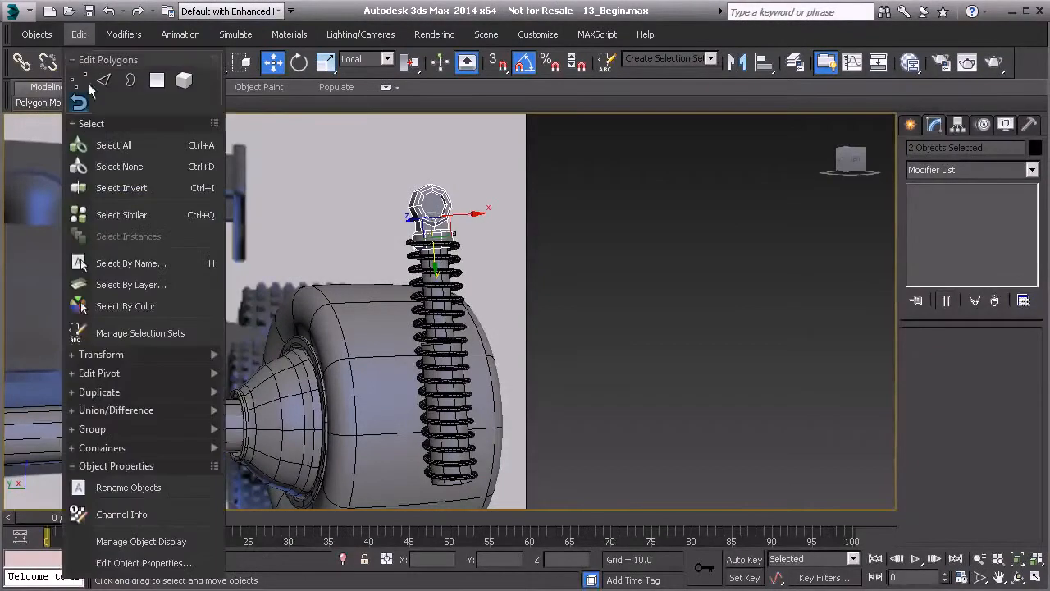
{"action": "mouse_move", "coordinate": [166, 428]}
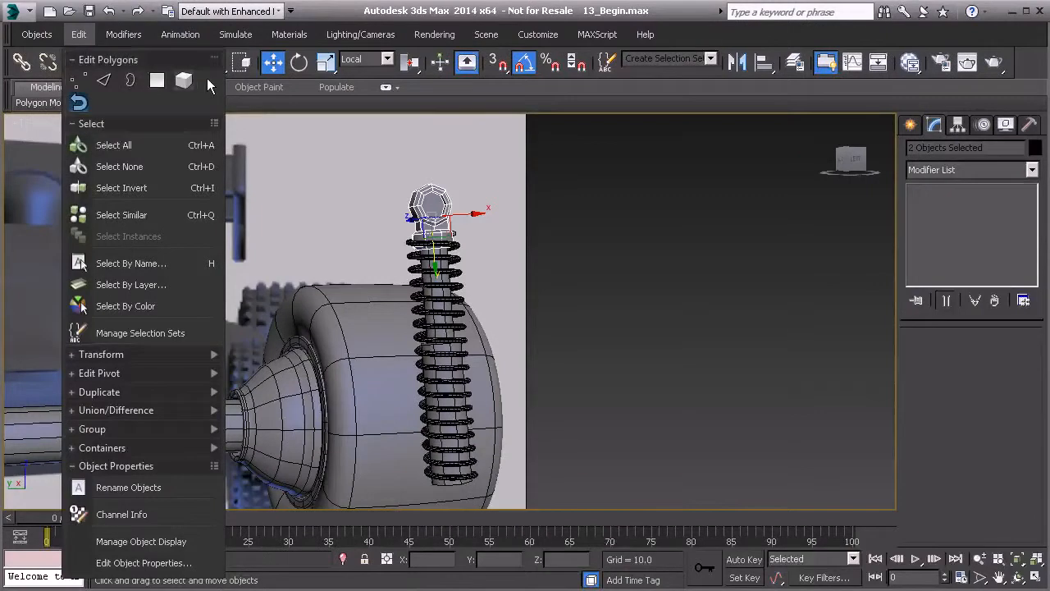
{"action": "mouse_move", "coordinate": [168, 40]}
{"action": "mouse_move", "coordinate": [299, 39]}
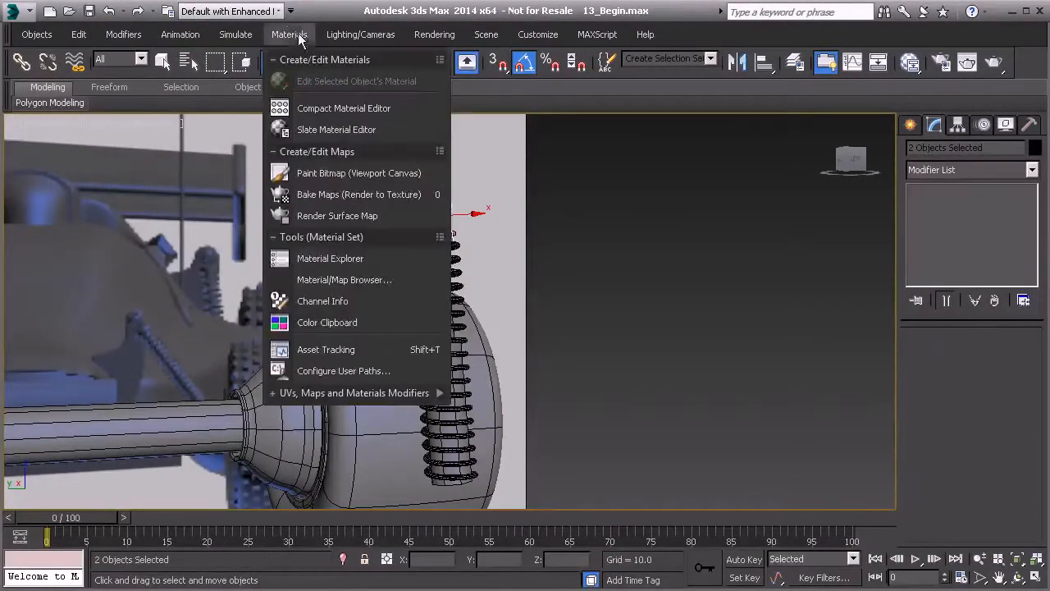
{"action": "left_click", "coordinate": [279, 17]}
{"action": "left_click", "coordinate": [273, 11]}
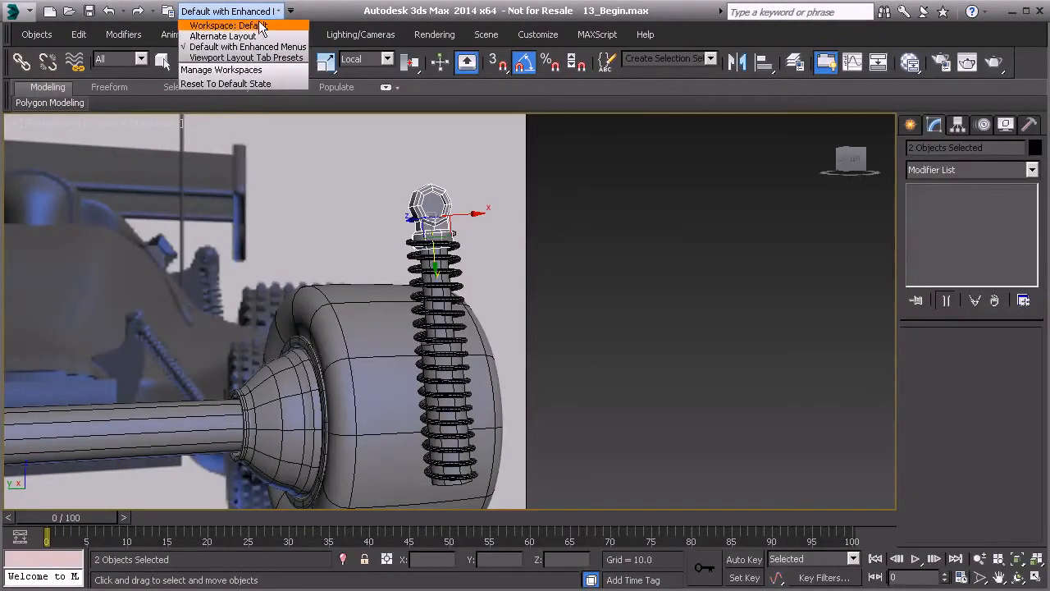
{"action": "left_click", "coordinate": [317, 10]}
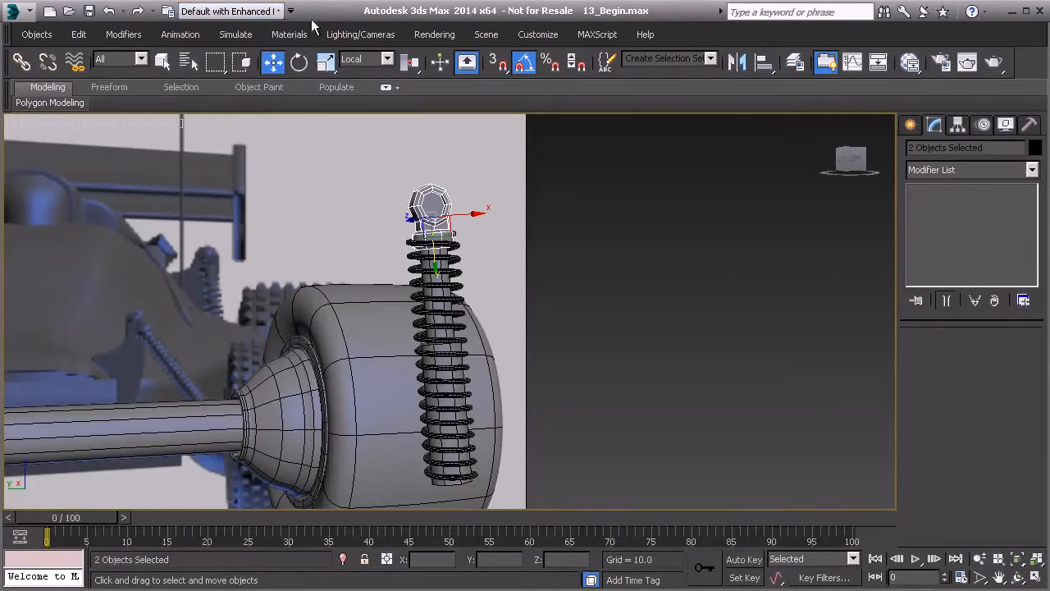
Group the selected eyelet and cap under the name Group001.
{"action": "left_click", "coordinate": [84, 37]}
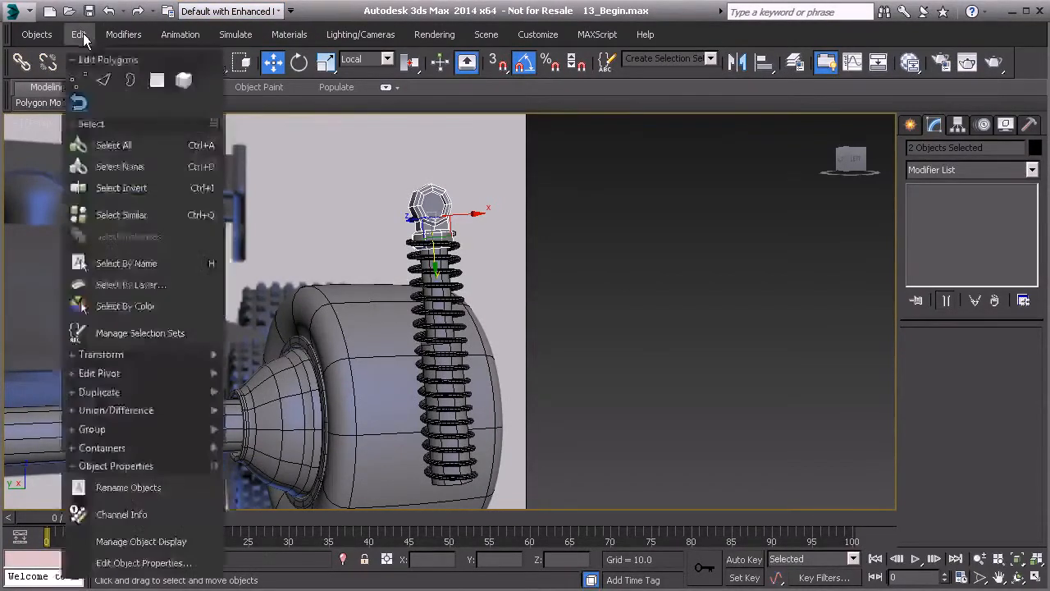
{"action": "mouse_move", "coordinate": [177, 433]}
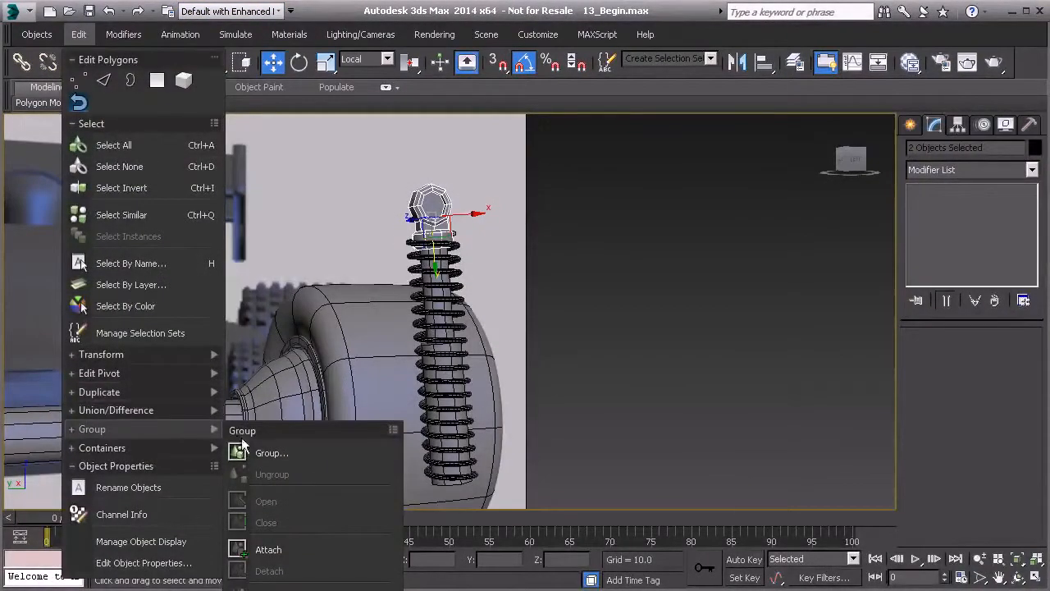
{"action": "left_click", "coordinate": [261, 452]}
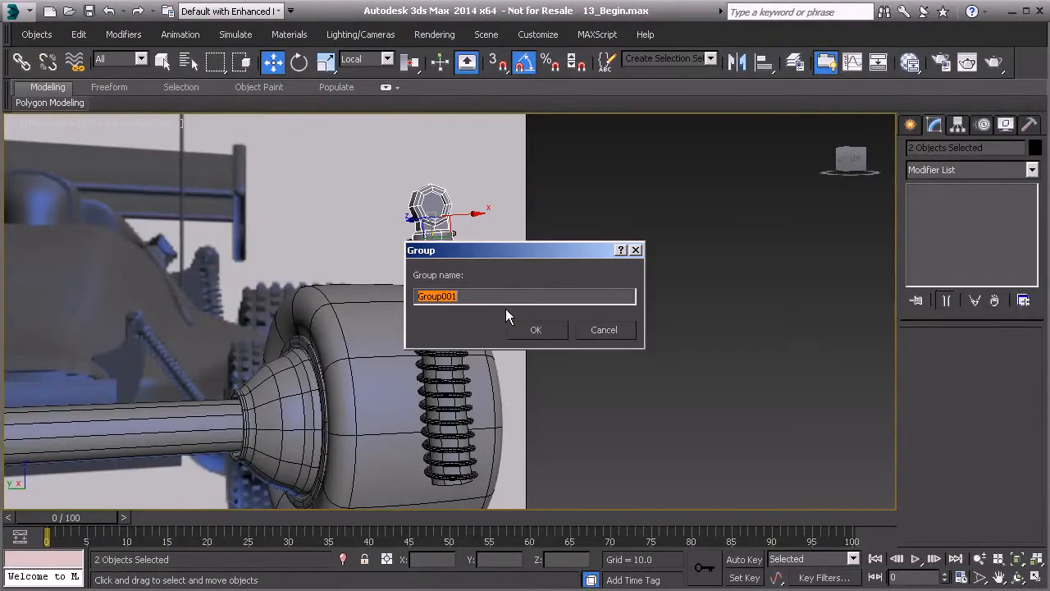
{"action": "left_click", "coordinate": [548, 331]}
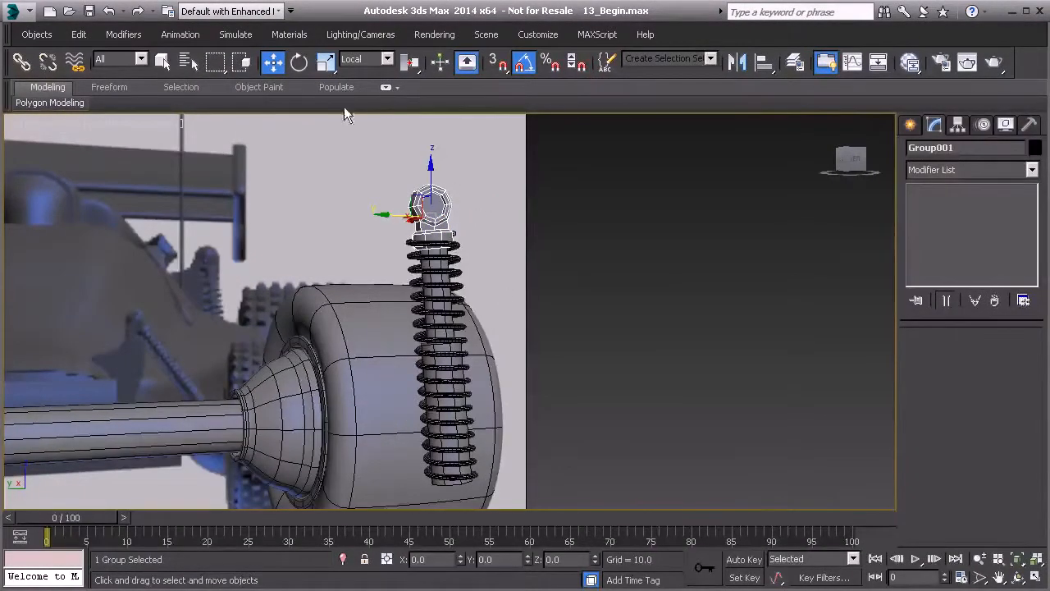
In the left view, copy the eyelet group down its local Z axis to the lower end of the shock.
{"action": "middle_click_drag", "start_coordinate": [464, 270], "coordinate": [428, 251], "text": "alt"}
{"action": "key", "text": "l"}
{"action": "scroll", "coordinate": [429, 261], "scroll_direction": "down", "scroll_amount": 3}
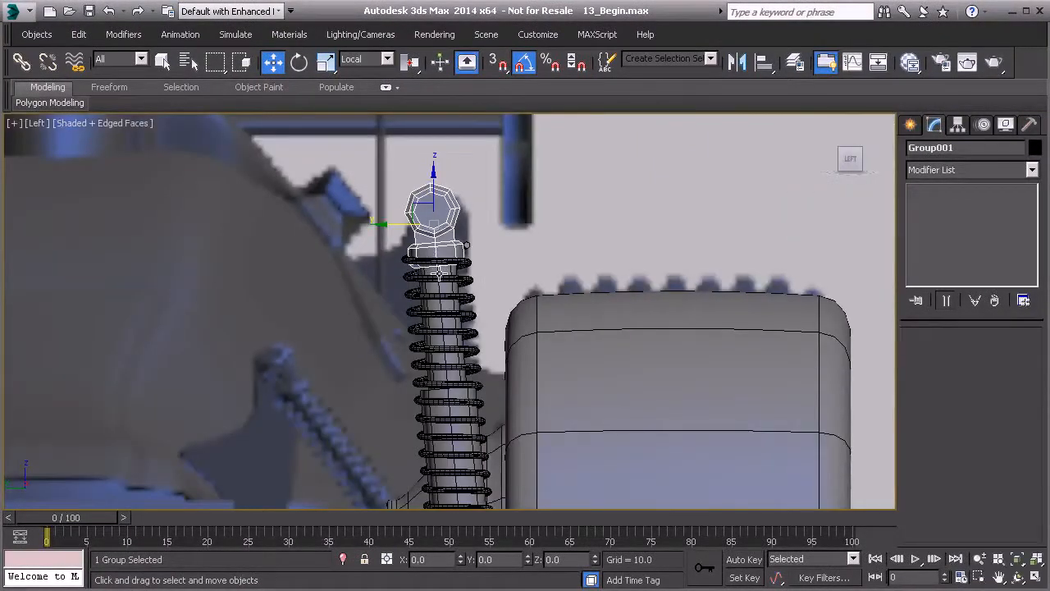
{"action": "middle_click_drag", "start_coordinate": [440, 297], "coordinate": [427, 260]}
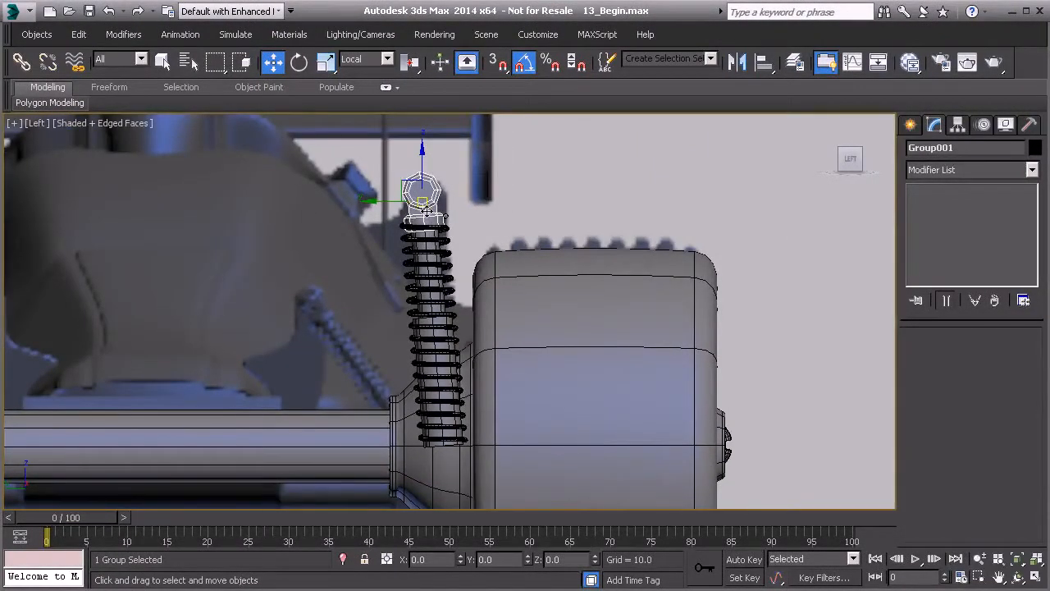
{"action": "left_click", "coordinate": [387, 61]}
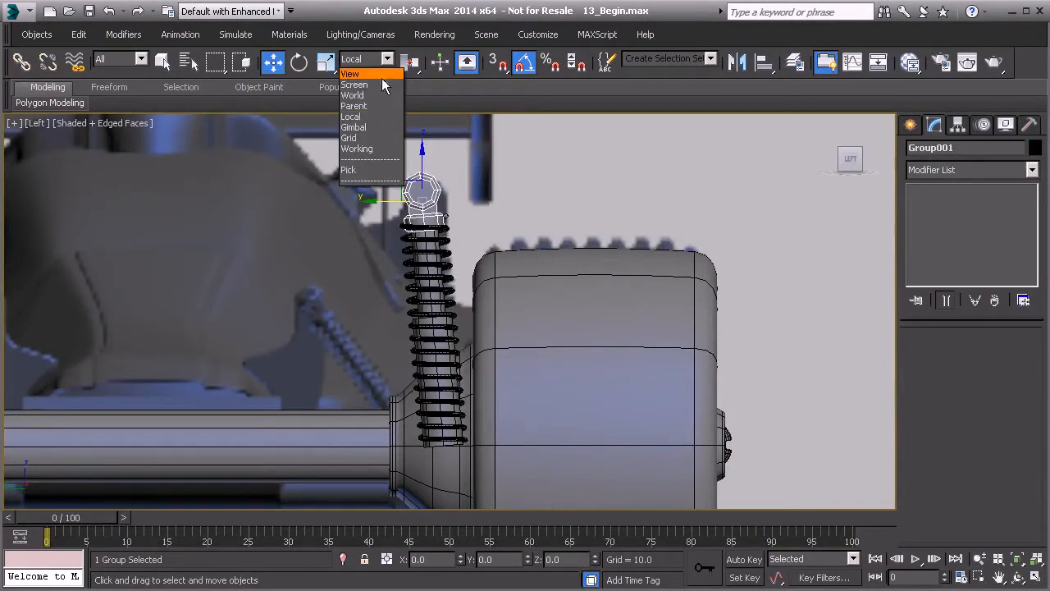
{"action": "left_click", "coordinate": [371, 74]}
{"action": "left_click", "coordinate": [386, 60]}
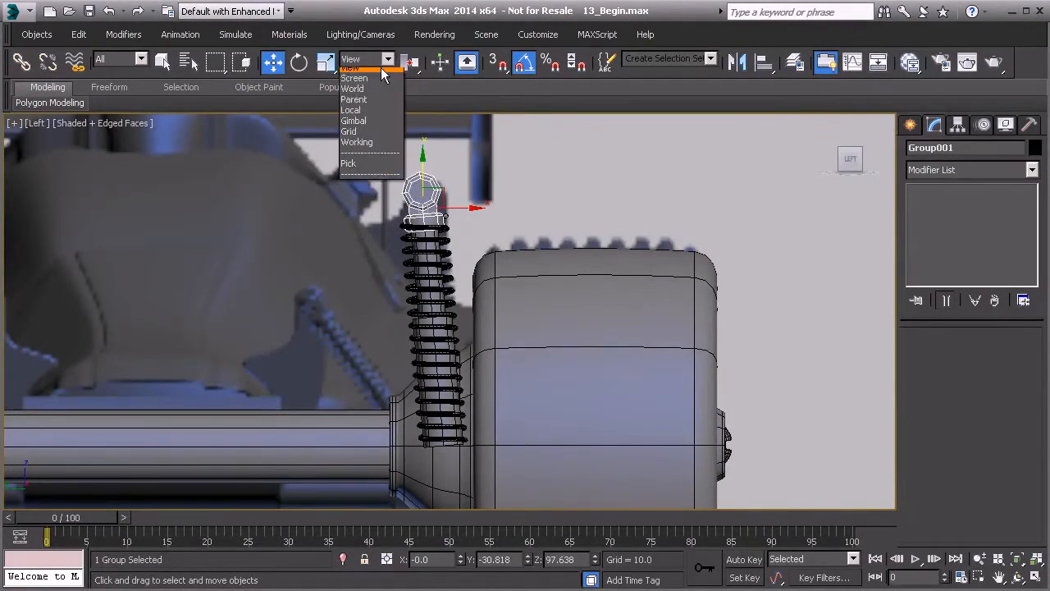
{"action": "left_click", "coordinate": [363, 119]}
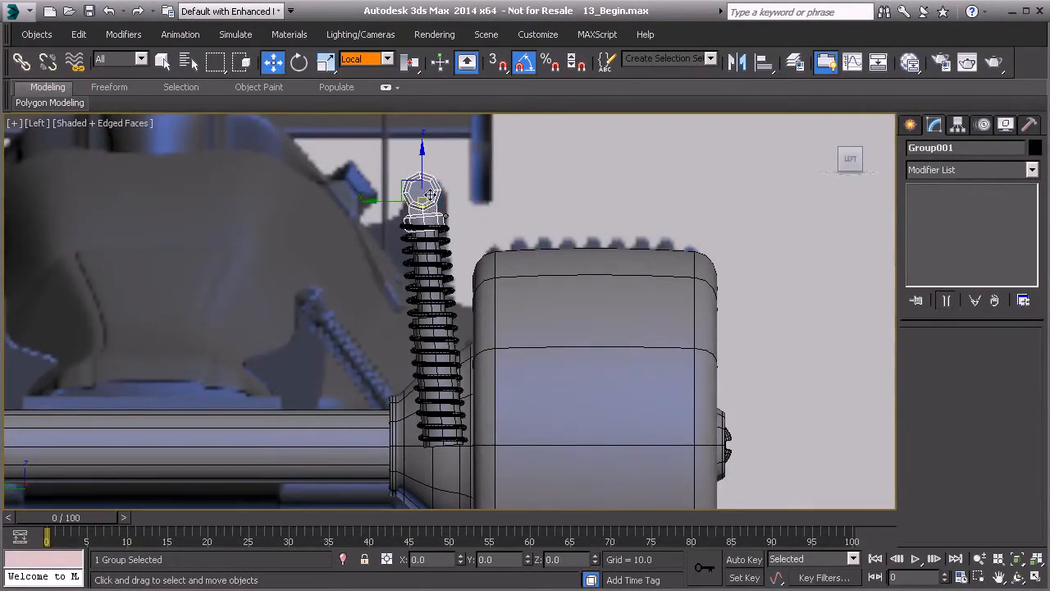
{"action": "middle_click_drag", "start_coordinate": [416, 289], "coordinate": [416, 269]}
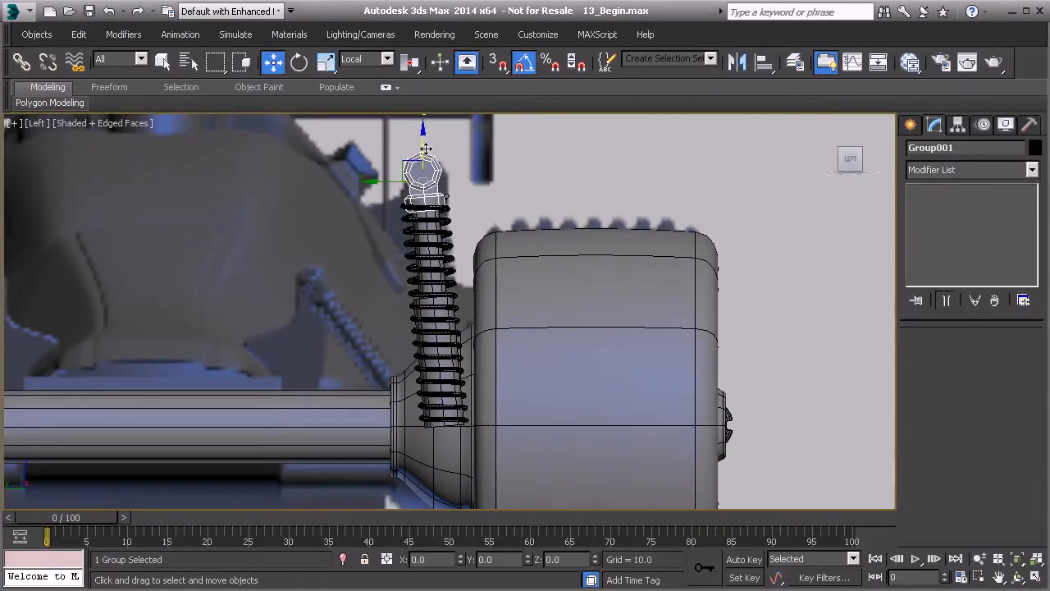
{"action": "left_click_drag", "start_coordinate": [422, 139], "coordinate": [434, 381], "text": "shift"}
{"action": "left_click", "coordinate": [526, 371]}
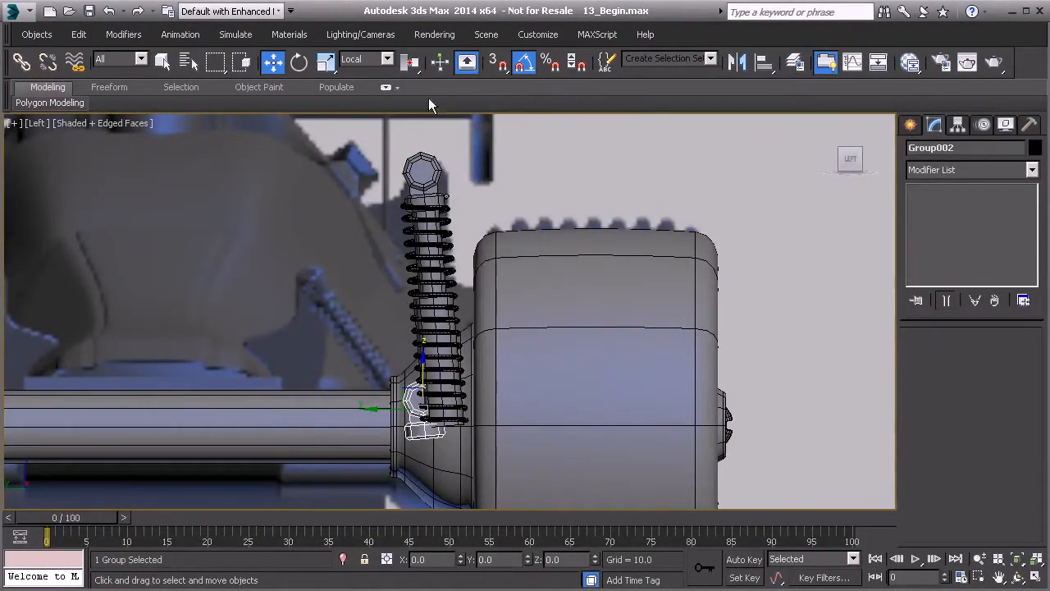
Rotate the copied group upside down so its eyelet points downward.
{"action": "left_click", "coordinate": [299, 64]}
{"action": "left_click_drag", "start_coordinate": [464, 392], "coordinate": [280, 312]}
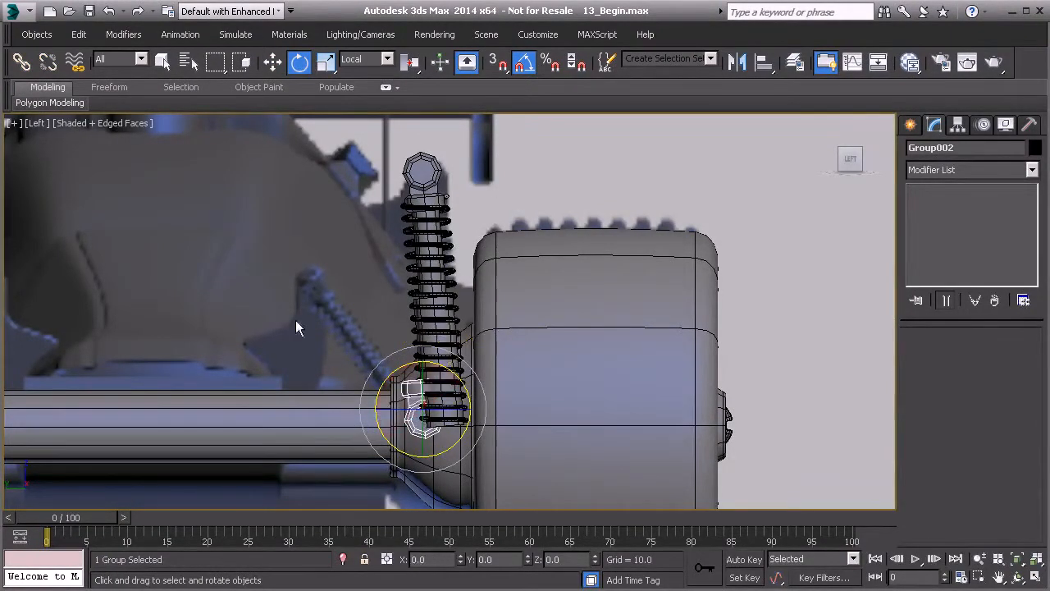
{"action": "scroll", "coordinate": [501, 361], "scroll_direction": "down", "scroll_amount": 2}
Try to align the copied group to the shock's inner cylinder by center position and orientation on all axes.
{"action": "key", "text": "p"}
{"action": "middle_click_drag", "start_coordinate": [440, 358], "coordinate": [475, 348], "text": "alt"}
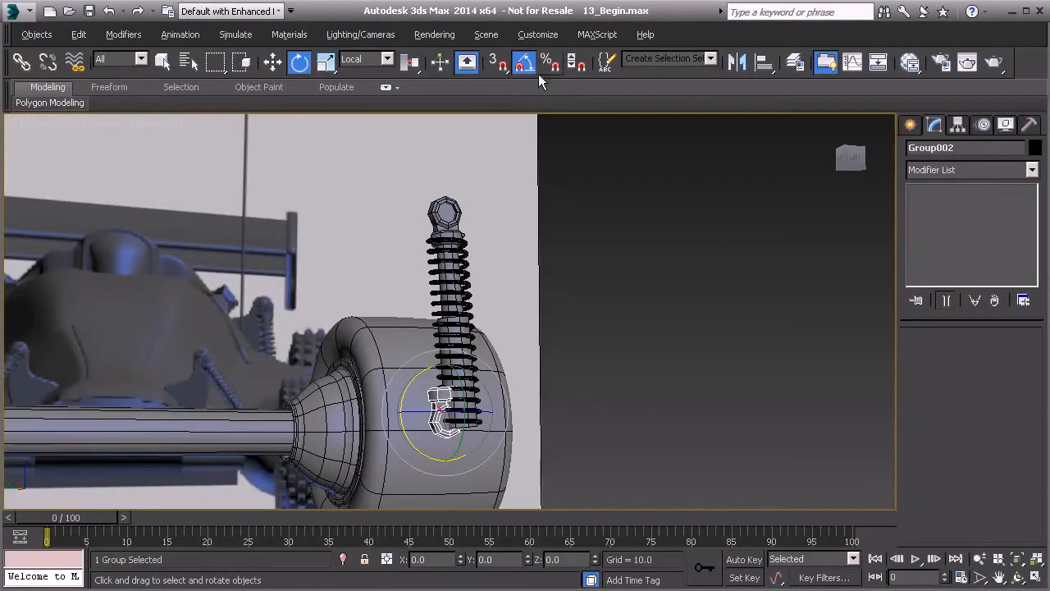
{"action": "left_click", "coordinate": [761, 64]}
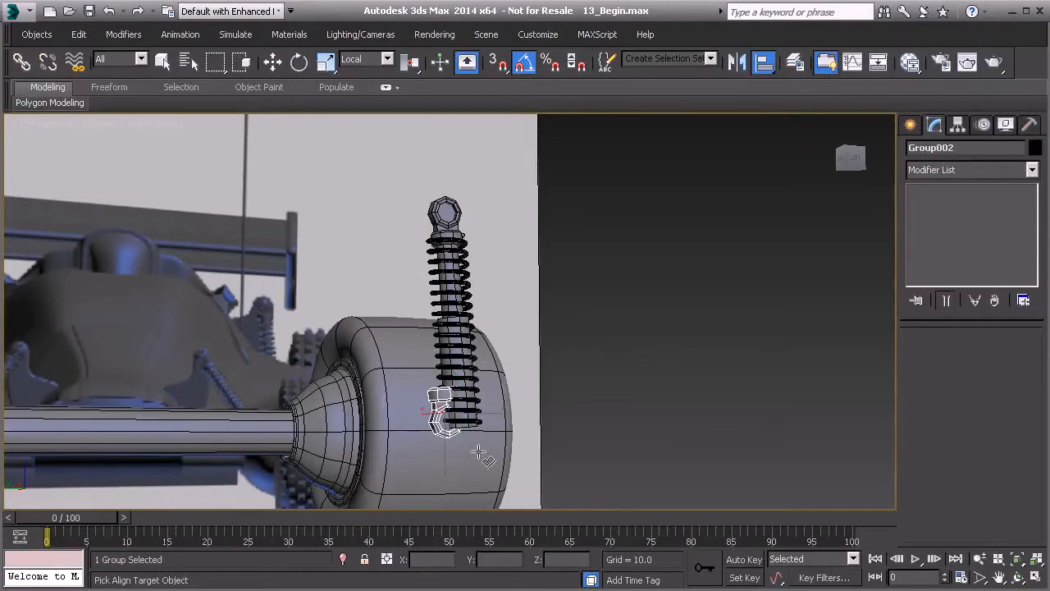
{"action": "left_click", "coordinate": [464, 424]}
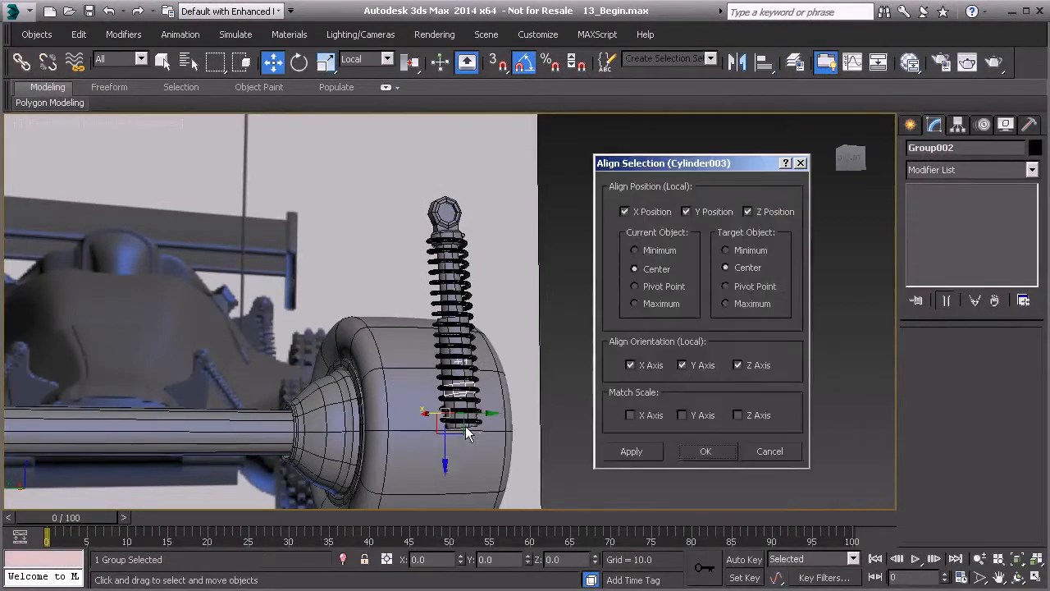
{"action": "left_click", "coordinate": [697, 455]}
Try moving the aligned group down to the shock's lower end in the left view, and undo the move and alignment.
{"action": "scroll", "coordinate": [525, 411], "scroll_direction": "up", "scroll_amount": 3}
{"action": "middle_click_drag", "start_coordinate": [456, 374], "coordinate": [425, 358], "text": "alt"}
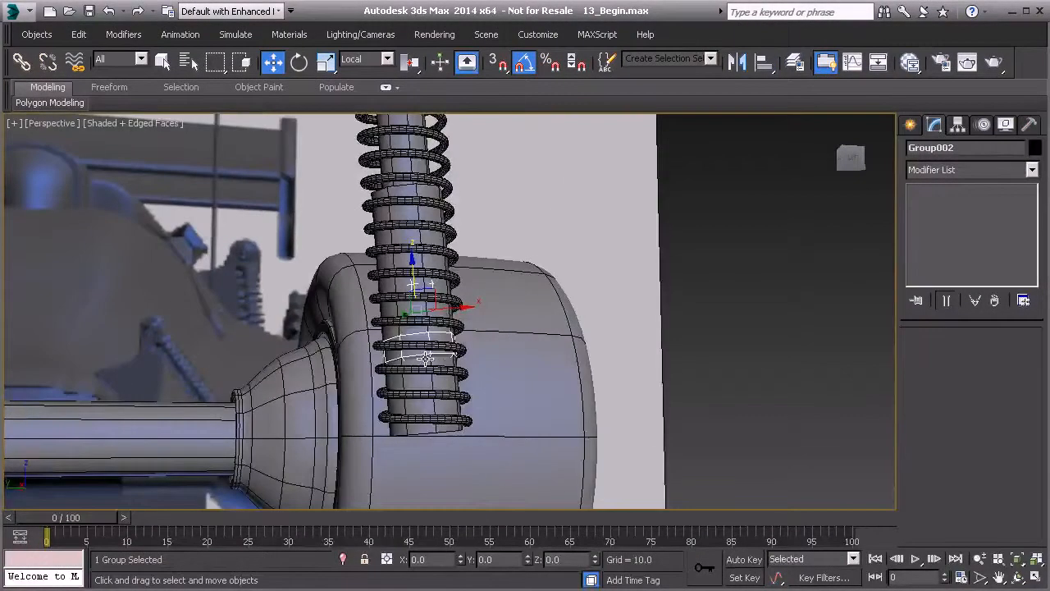
{"action": "key", "text": "l"}
{"action": "scroll", "coordinate": [451, 348], "scroll_direction": "up", "scroll_amount": 3}
{"action": "left_click_drag", "start_coordinate": [462, 327], "coordinate": [472, 428]}
{"action": "middle_click_drag", "start_coordinate": [470, 409], "coordinate": [463, 372]}
{"action": "key", "text": "ctrl+z"}
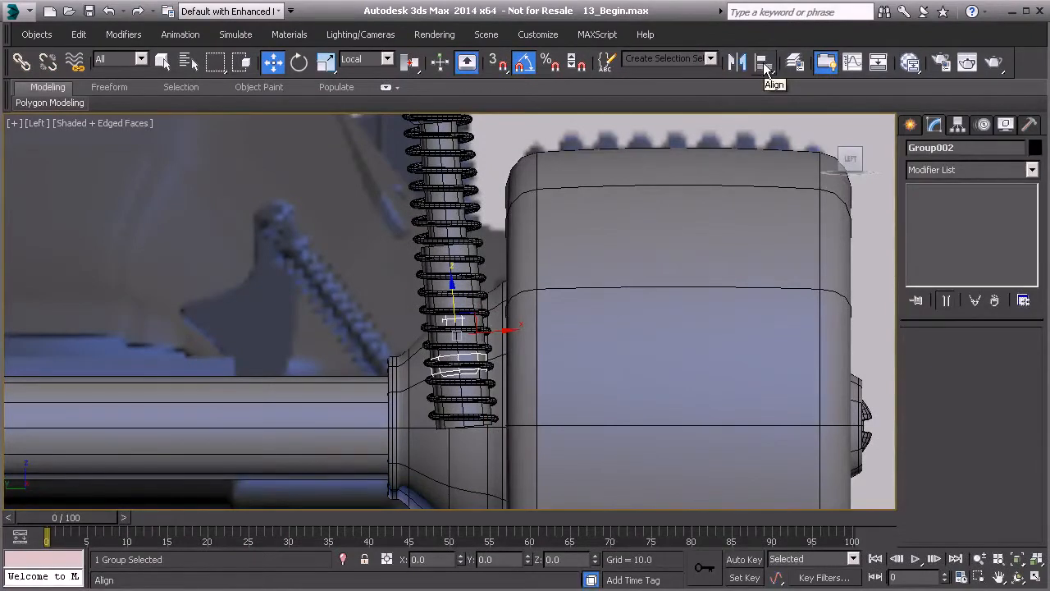
Align the copied eyelet group to the shock's inner cylinder by center position on all axes without orientation, and move it to the lower end.
{"action": "left_click", "coordinate": [761, 66]}
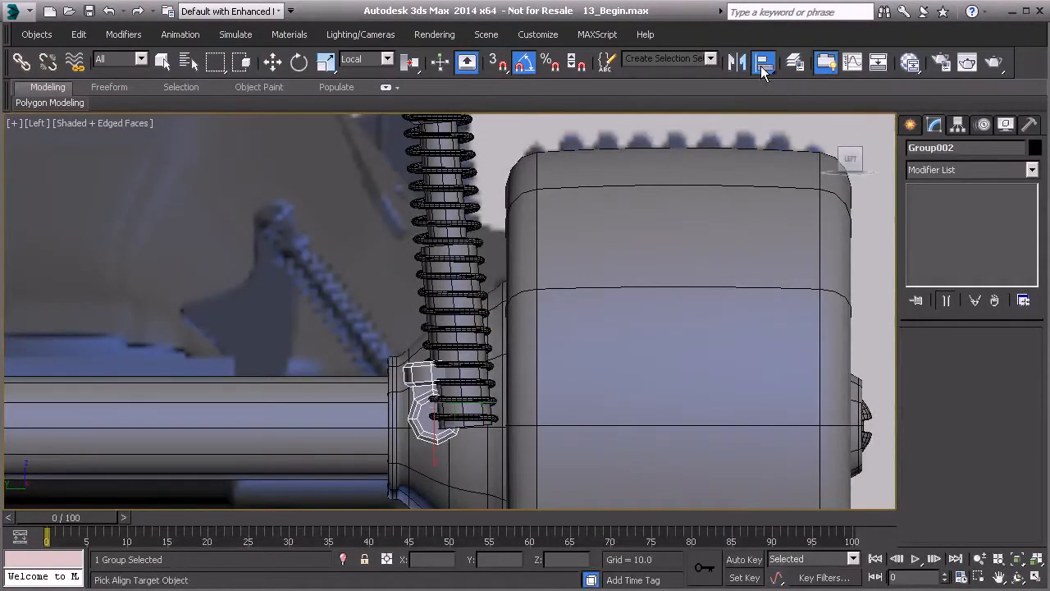
{"action": "left_click", "coordinate": [466, 357]}
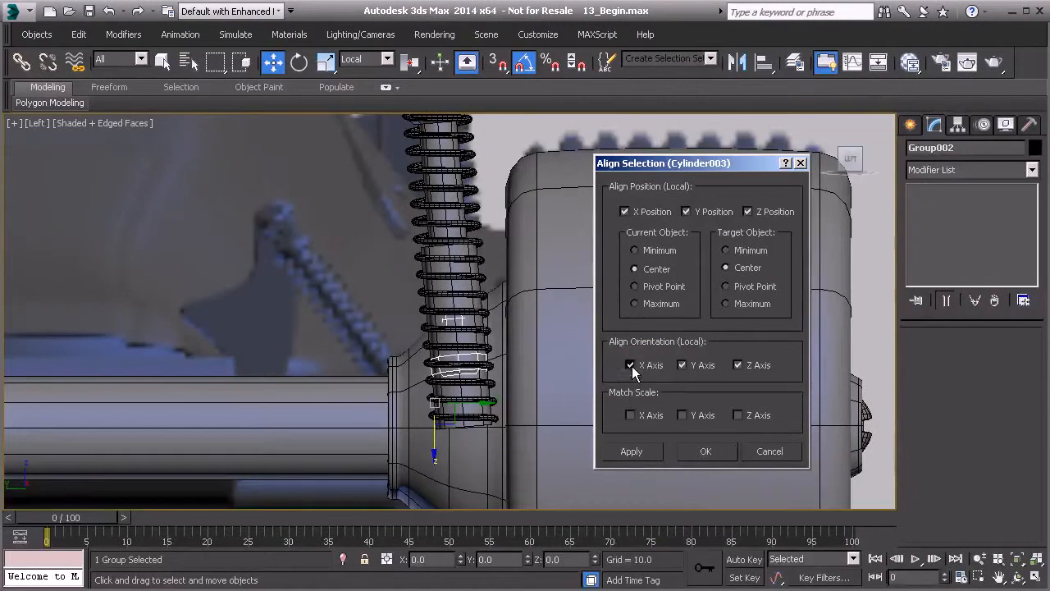
{"action": "left_click", "coordinate": [738, 364]}
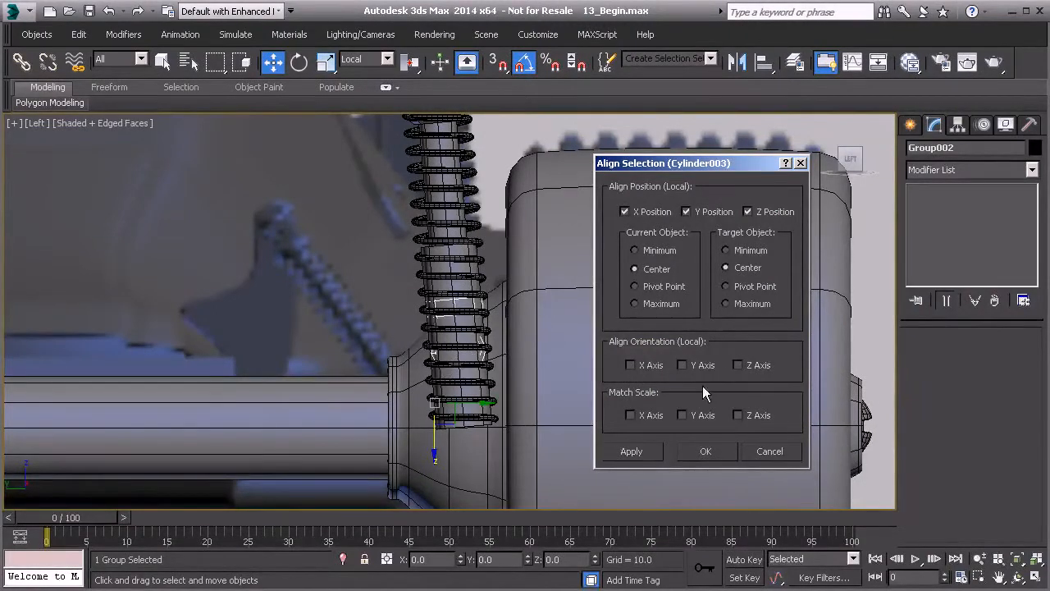
{"action": "left_click", "coordinate": [707, 452]}
{"action": "left_click_drag", "start_coordinate": [456, 383], "coordinate": [490, 497]}
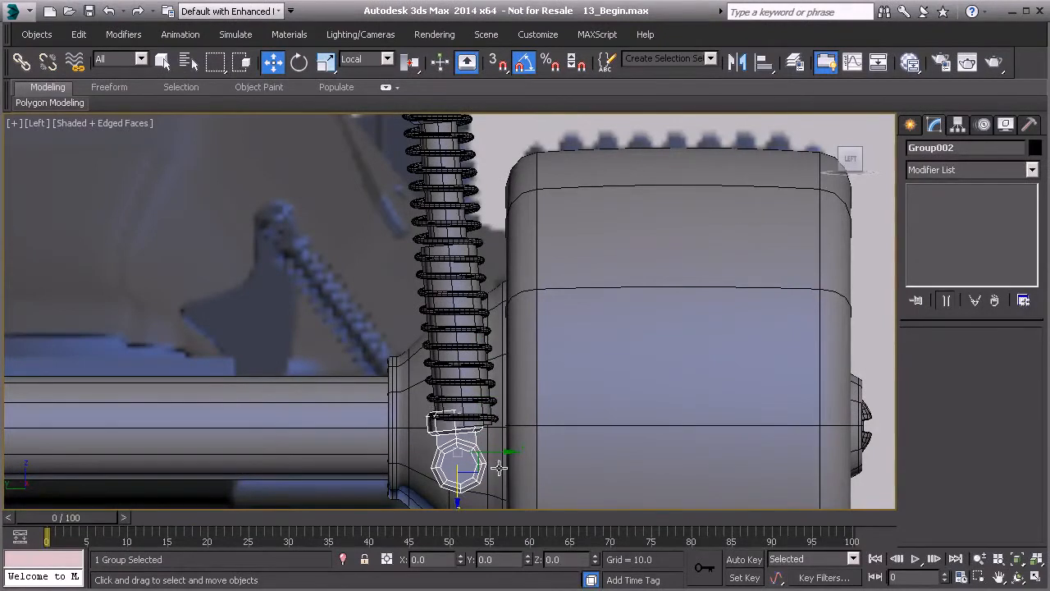
{"action": "left_click_drag", "start_coordinate": [501, 454], "coordinate": [469, 489]}
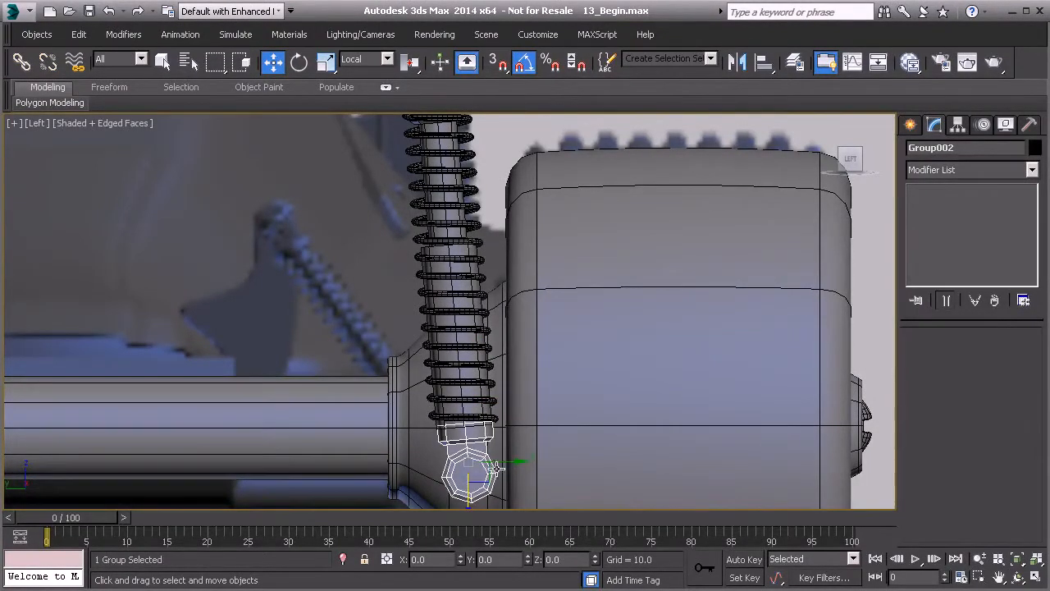
Scale down the shock's two body cylinders slightly to slim them inside the spring.
{"action": "key", "text": "p"}
{"action": "scroll", "coordinate": [478, 433], "scroll_direction": "down", "scroll_amount": 2}
{"action": "middle_click_drag", "start_coordinate": [477, 432], "coordinate": [499, 303], "text": "alt"}
{"action": "scroll", "coordinate": [531, 391], "scroll_direction": "up", "scroll_amount": 3}
{"action": "left_click", "coordinate": [468, 395]}
{"action": "middle_click_drag", "start_coordinate": [500, 304], "coordinate": [424, 231]}
{"action": "left_click", "coordinate": [395, 246], "text": "ctrl"}
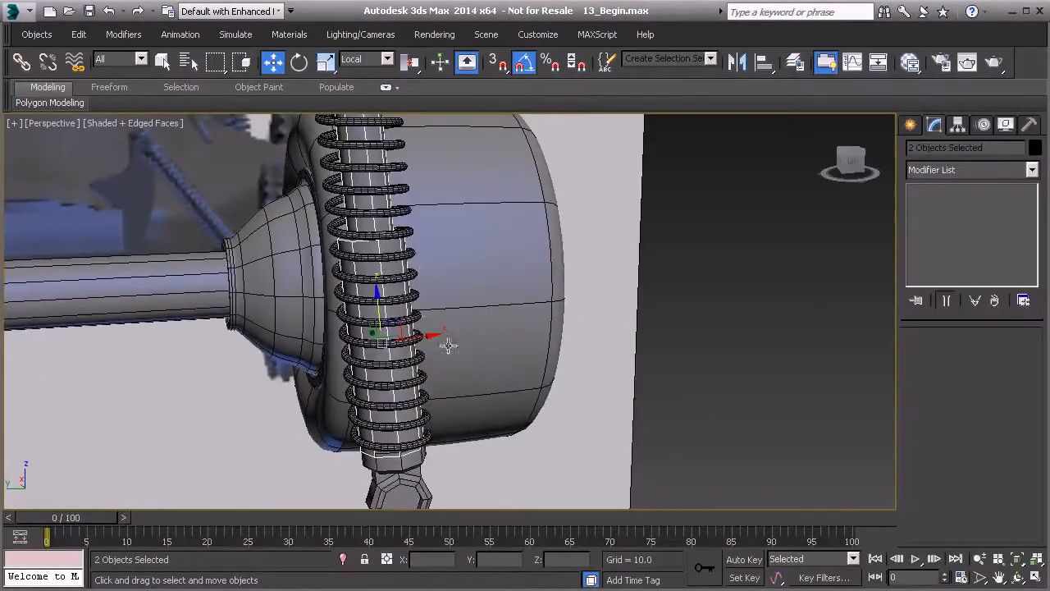
{"action": "left_click", "coordinate": [326, 63]}
{"action": "middle_click_drag", "start_coordinate": [374, 281], "coordinate": [399, 281]}
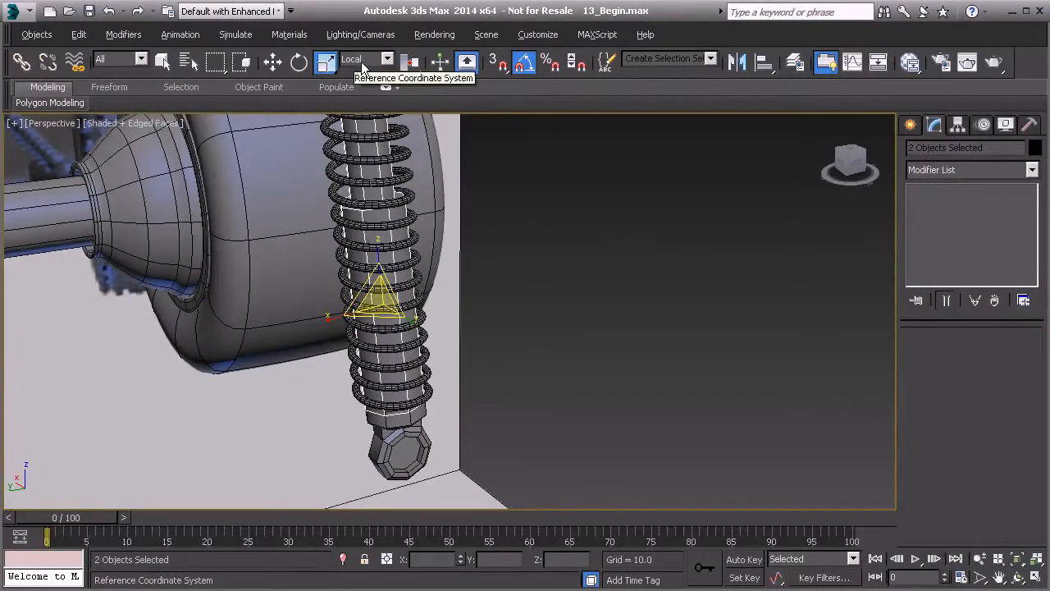
{"action": "left_click_drag", "start_coordinate": [376, 315], "coordinate": [375, 324]}
{"action": "middle_click_drag", "start_coordinate": [401, 369], "coordinate": [381, 248]}
{"action": "scroll", "coordinate": [410, 387], "scroll_direction": "up", "scroll_amount": 3}
{"action": "left_click_drag", "start_coordinate": [375, 245], "coordinate": [387, 259]}
{"action": "middle_click_drag", "start_coordinate": [385, 259], "coordinate": [286, 233], "text": "alt"}
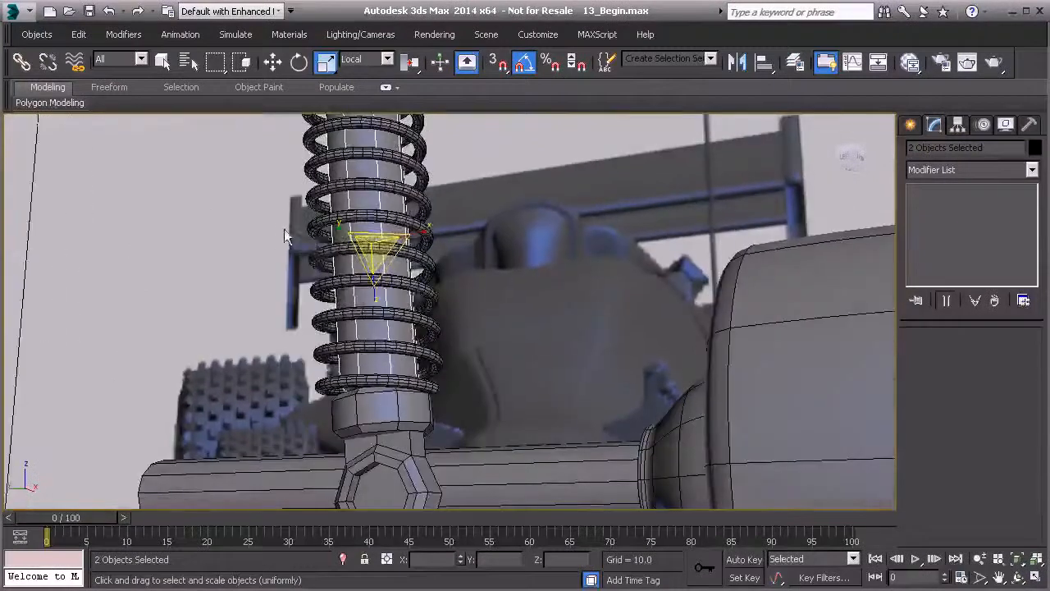
Reduce the helix spring's height to 23.547 so it fits beneath the upper cap.
{"action": "middle_click_drag", "start_coordinate": [348, 231], "coordinate": [389, 361], "text": "alt"}
{"action": "scroll", "coordinate": [387, 328], "scroll_direction": "down", "scroll_amount": 2}
{"action": "middle_click_drag", "start_coordinate": [386, 270], "coordinate": [396, 373]}
{"action": "middle_click_drag", "start_coordinate": [396, 373], "coordinate": [411, 264], "text": "alt"}
{"action": "left_click", "coordinate": [408, 255]}
{"action": "scroll", "coordinate": [410, 264], "scroll_direction": "down", "scroll_amount": 3}
{"action": "scroll", "coordinate": [923, 336], "scroll_direction": "up", "scroll_amount": 5}
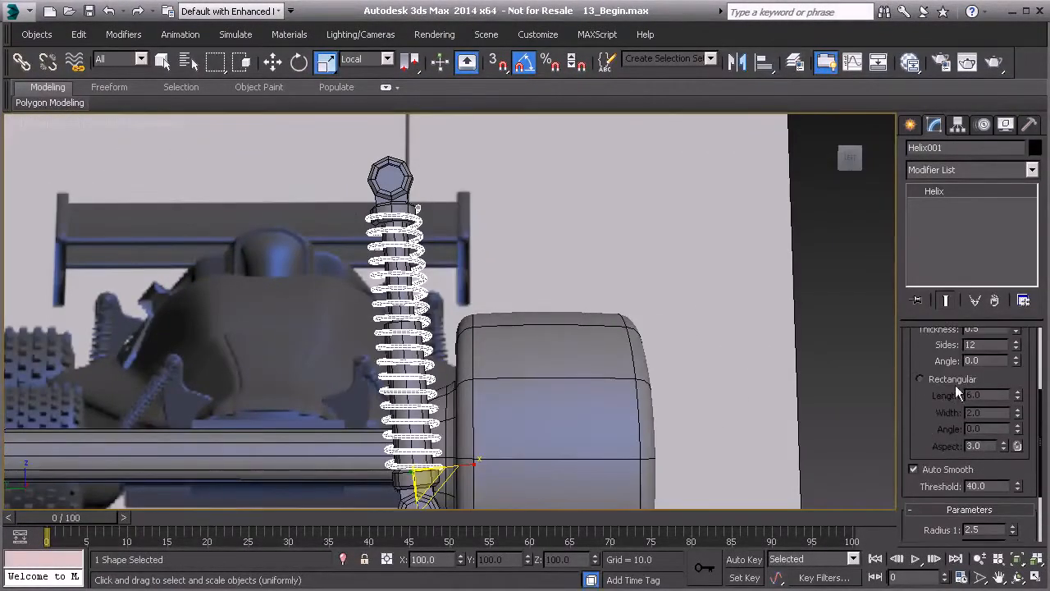
{"action": "scroll", "coordinate": [938, 341], "scroll_direction": "down", "scroll_amount": 5}
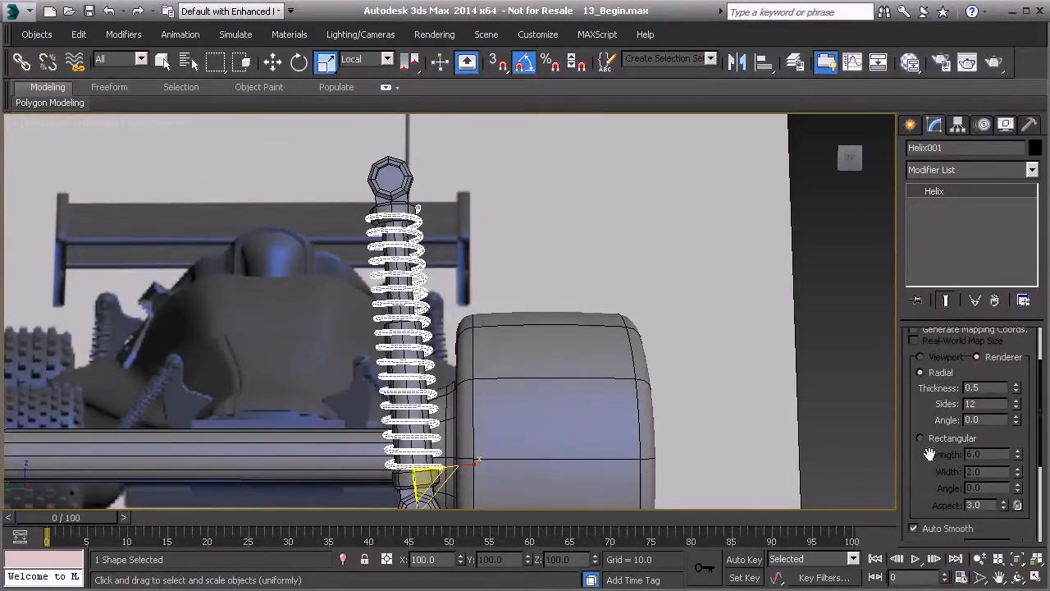
{"action": "left_click", "coordinate": [1013, 480]}
{"action": "left_click", "coordinate": [1013, 480]}
{"action": "left_click", "coordinate": [1014, 480]}
{"action": "left_click", "coordinate": [1013, 480]}
{"action": "left_click", "coordinate": [1014, 480]}
{"action": "left_click", "coordinate": [1013, 480]}
{"action": "left_click", "coordinate": [1013, 480]}
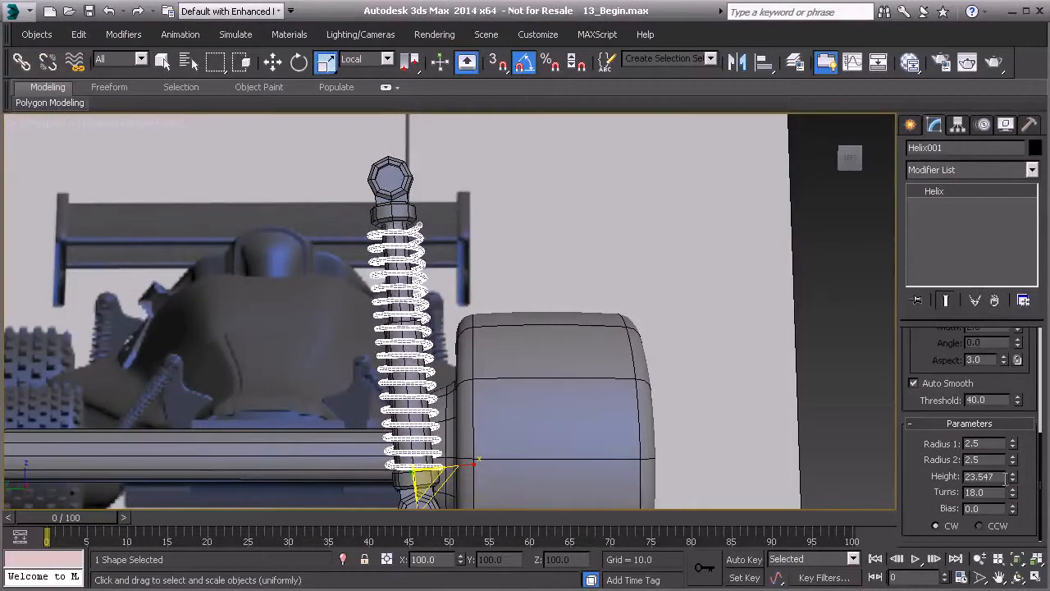
Set both radii of the helix spring to 2.
{"action": "scroll", "coordinate": [495, 272], "scroll_direction": "up", "scroll_amount": 5}
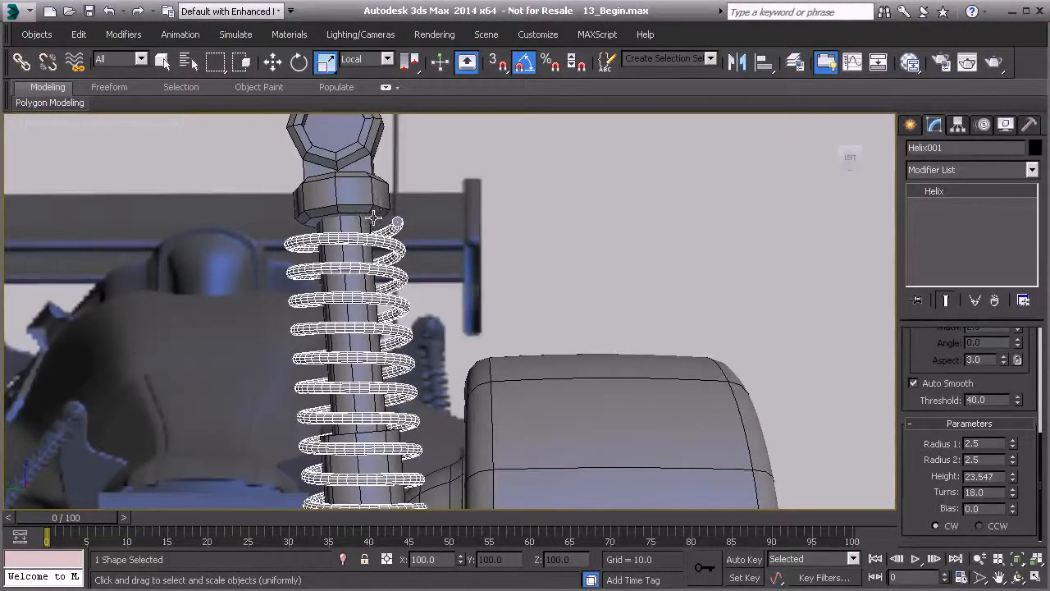
{"action": "middle_click_drag", "start_coordinate": [373, 218], "coordinate": [369, 189]}
{"action": "middle_click_drag", "start_coordinate": [418, 410], "coordinate": [418, 201]}
{"action": "middle_click_drag", "start_coordinate": [435, 435], "coordinate": [459, 279]}
{"action": "left_click", "coordinate": [273, 62]}
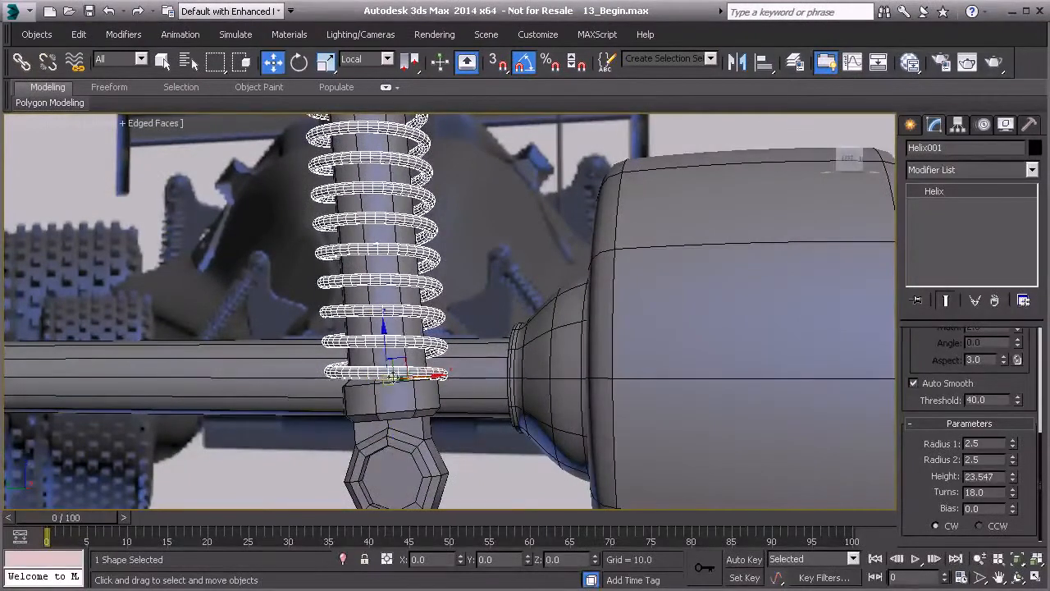
{"action": "middle_click_drag", "start_coordinate": [394, 378], "coordinate": [428, 379], "text": "alt"}
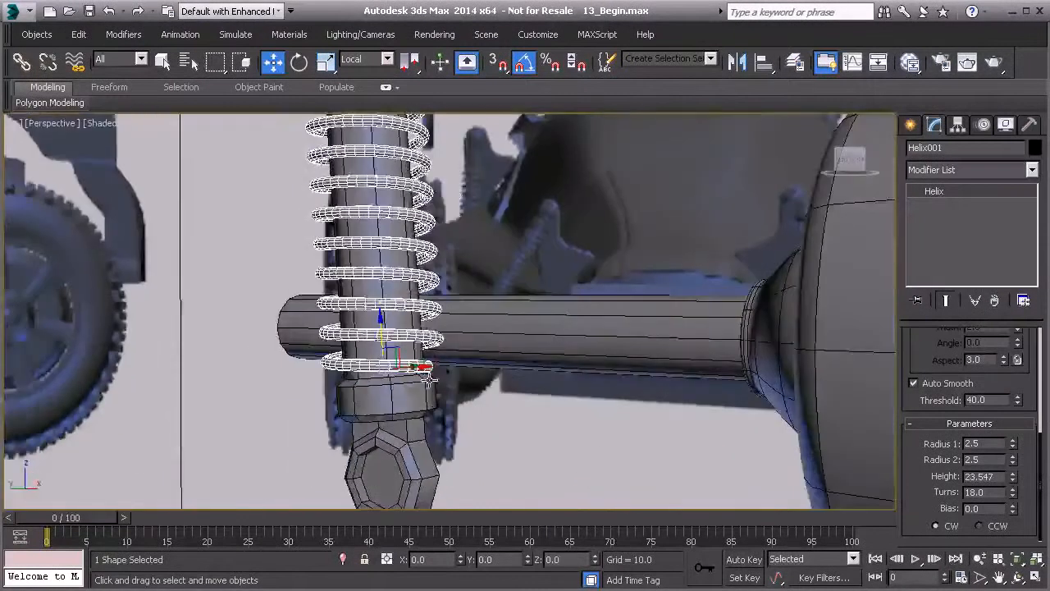
{"action": "left_click_drag", "start_coordinate": [1012, 462], "coordinate": [1013, 473]}
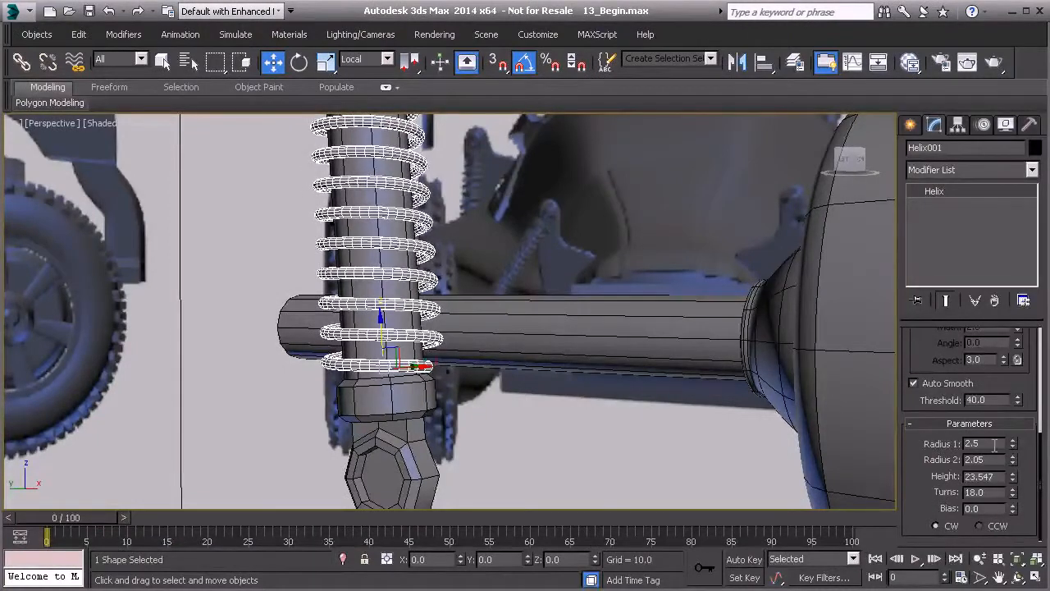
{"action": "type", "text": "2"}
{"action": "key", "text": "Tab"}
{"action": "type", "text": "2"}
{"action": "key", "text": "Return"}
Shorten the helix spring slightly and increase its wire thickness a little.
{"action": "middle_click_drag", "start_coordinate": [621, 280], "coordinate": [520, 344], "text": "alt"}
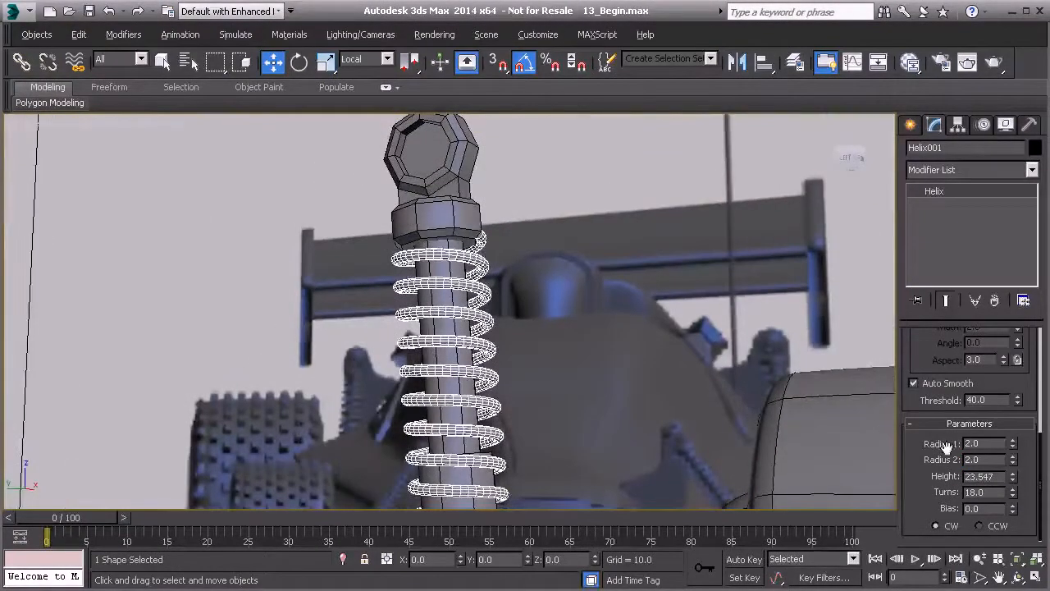
{"action": "left_click", "coordinate": [1012, 481]}
{"action": "left_click", "coordinate": [1012, 481]}
{"action": "middle_click_drag", "start_coordinate": [853, 439], "coordinate": [522, 342], "text": "alt"}
{"action": "left_click_drag", "start_coordinate": [913, 409], "coordinate": [917, 456]}
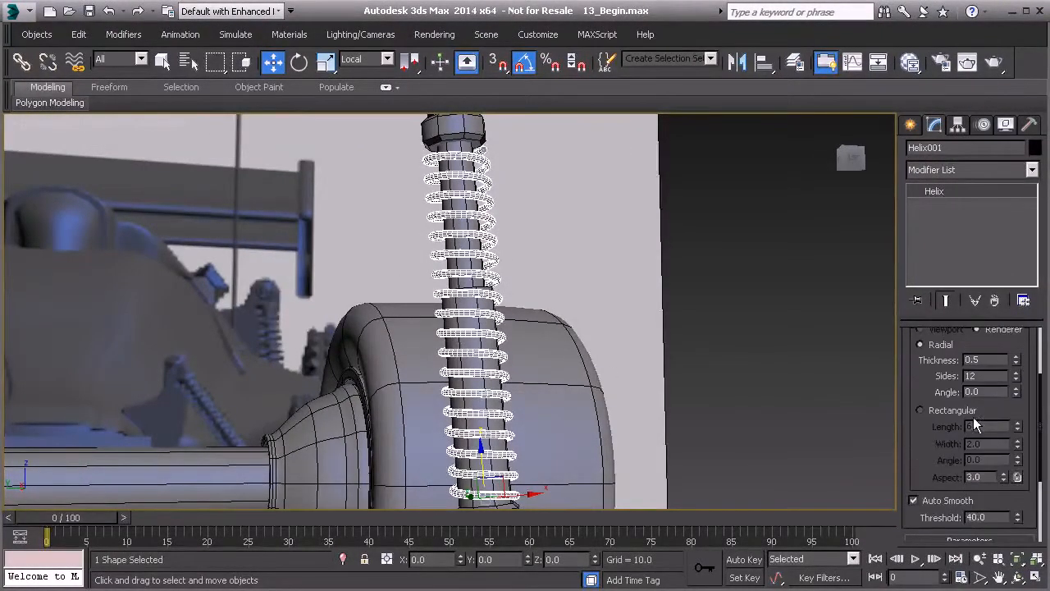
{"action": "left_click_drag", "start_coordinate": [1016, 360], "coordinate": [1017, 346]}
{"action": "left_click", "coordinate": [803, 271]}
In the front view, copy the screw head from the wheel hub onto the shock's upper eyelet.
{"action": "middle_click_drag", "start_coordinate": [803, 271], "coordinate": [561, 295], "text": "alt"}
{"action": "scroll", "coordinate": [585, 274], "scroll_direction": "down", "scroll_amount": 3}
{"action": "scroll", "coordinate": [484, 354], "scroll_direction": "down", "scroll_amount": 2}
{"action": "middle_click_drag", "start_coordinate": [805, 366], "coordinate": [738, 373], "text": "alt"}
{"action": "left_click", "coordinate": [738, 374]}
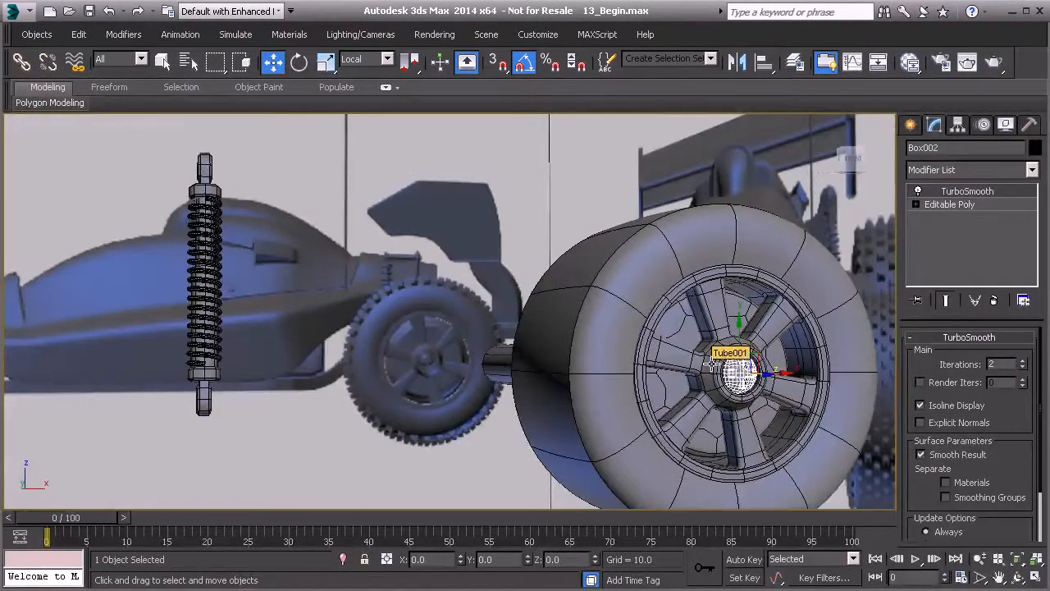
{"action": "key", "text": "l"}
{"action": "key", "text": "f"}
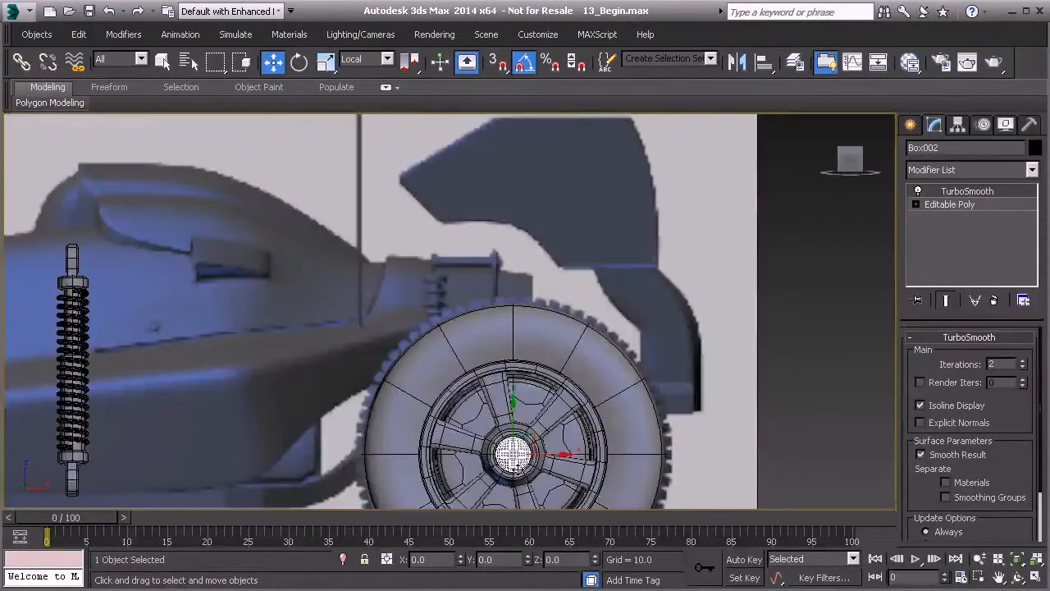
{"action": "mouse_move", "coordinate": [532, 439]}
{"action": "left_mouse_down", "text": "shift"}
{"action": "mouse_move", "coordinate": [210, 272]}
{"action": "mouse_move", "coordinate": [90, 244]}
{"action": "left_mouse_up", "text": "shift"}
{"action": "left_click", "coordinate": [535, 376]}
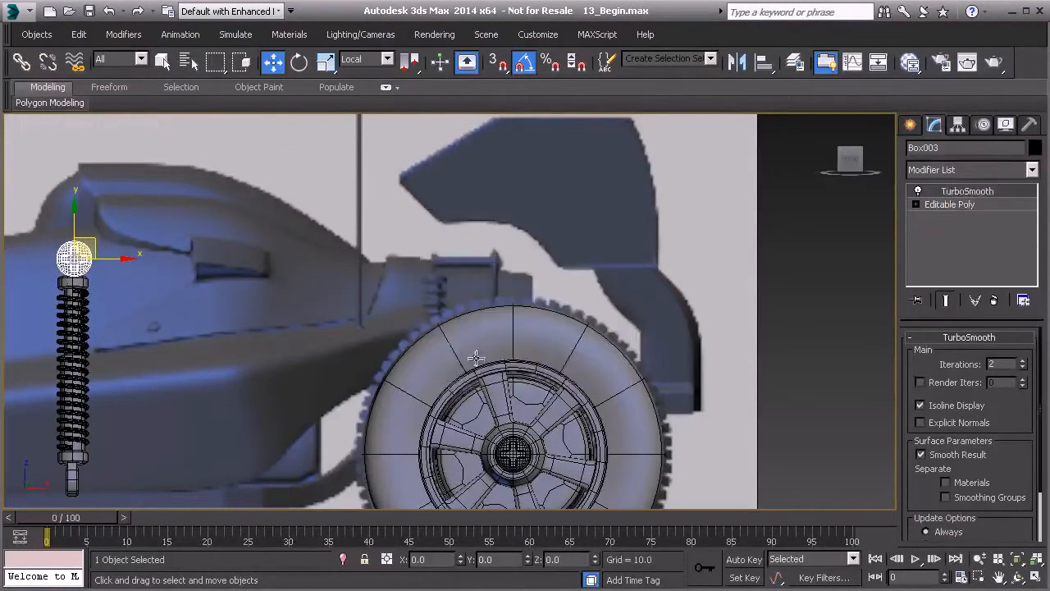
In the left view, move the copied screw head onto the upper eyelet and rotate it to face along the eyelet's axis.
{"action": "scroll", "coordinate": [447, 361], "scroll_direction": "down", "scroll_amount": 2}
{"action": "key", "text": "l"}
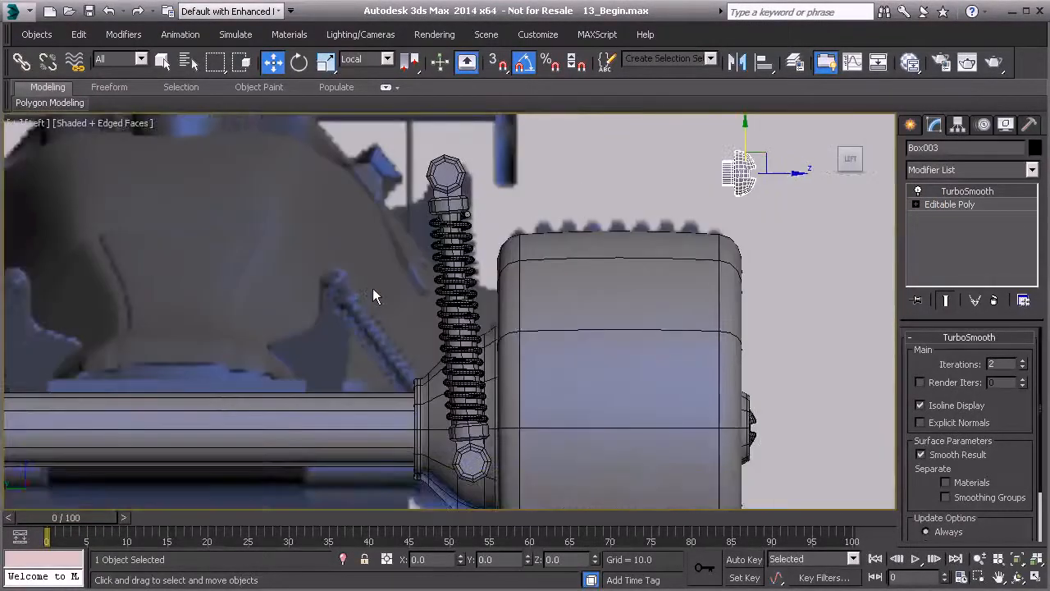
{"action": "middle_click_drag", "start_coordinate": [372, 288], "coordinate": [345, 348]}
{"action": "left_click_drag", "start_coordinate": [758, 233], "coordinate": [388, 240]}
{"action": "key", "text": "e"}
{"action": "key", "text": "w"}
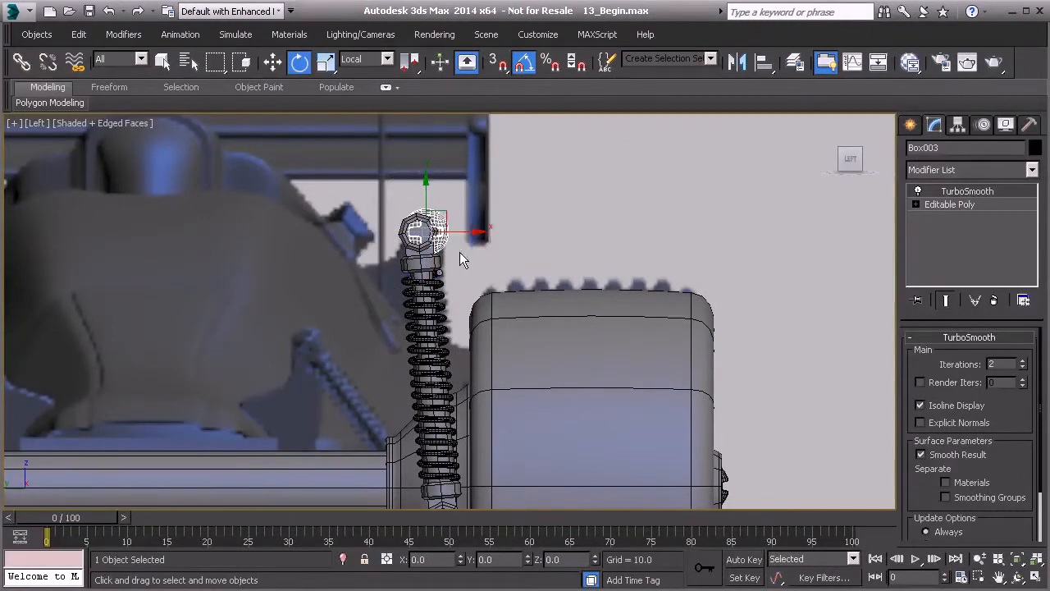
{"action": "left_click_drag", "start_coordinate": [444, 214], "coordinate": [437, 216]}
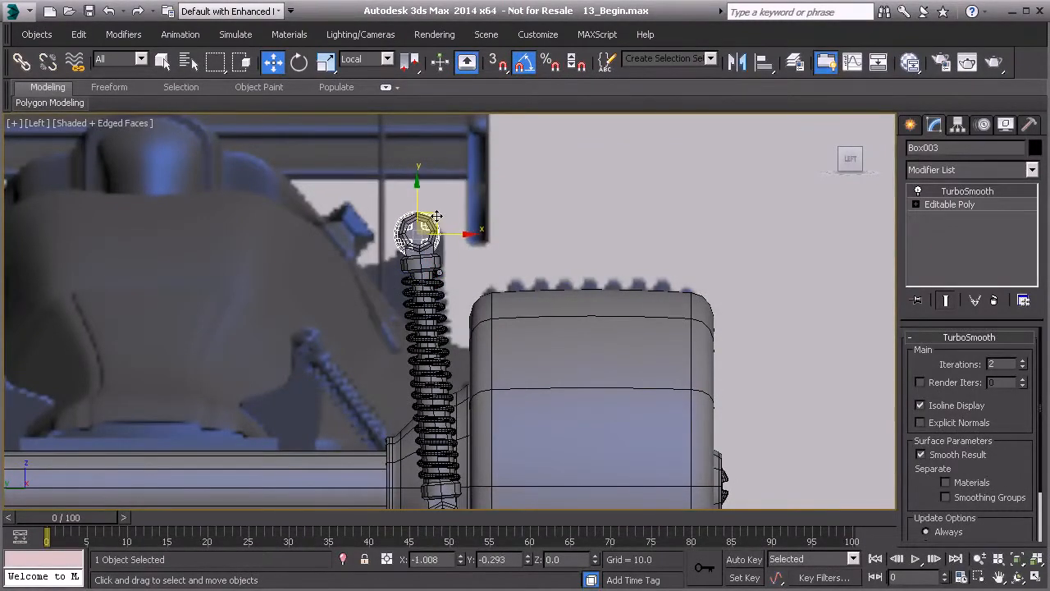
Ungroup the upper and lower eyelet groups.
{"action": "left_click", "coordinate": [425, 261]}
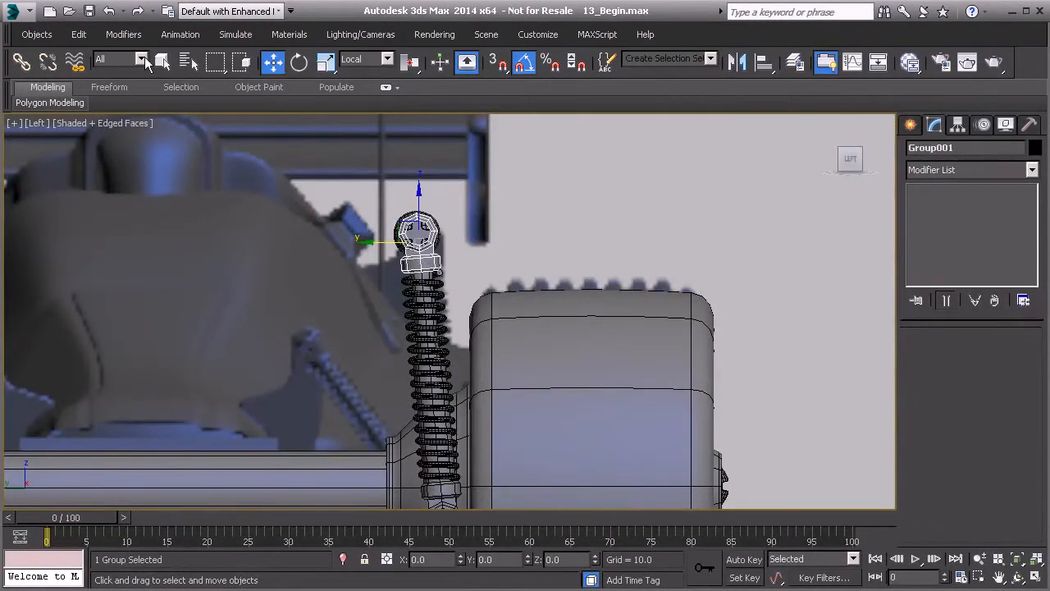
{"action": "left_click", "coordinate": [78, 34]}
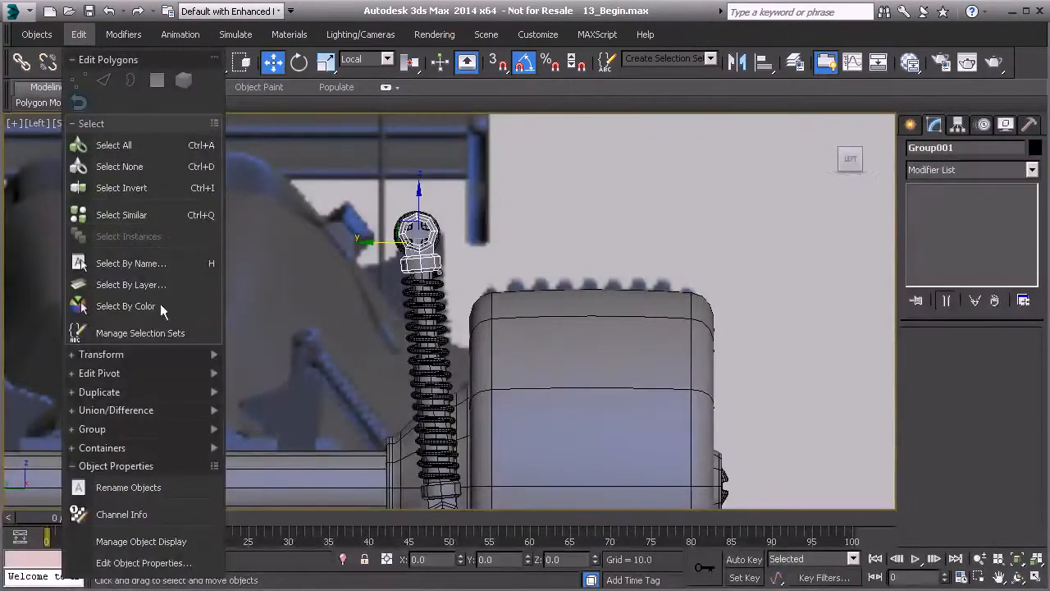
{"action": "mouse_move", "coordinate": [174, 429]}
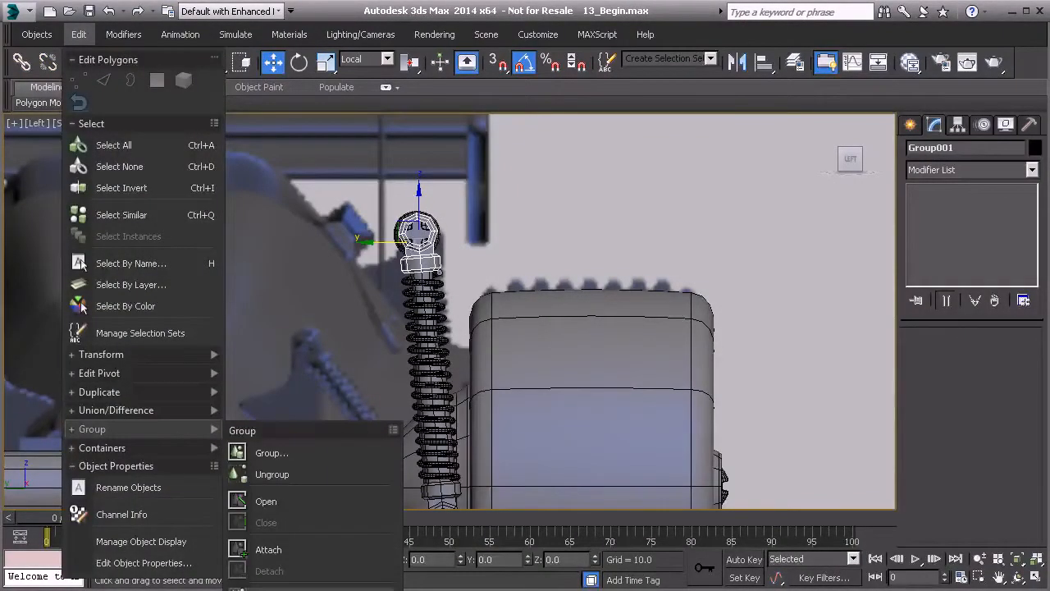
{"action": "left_click", "coordinate": [272, 474]}
{"action": "middle_click_drag", "start_coordinate": [356, 357], "coordinate": [342, 280]}
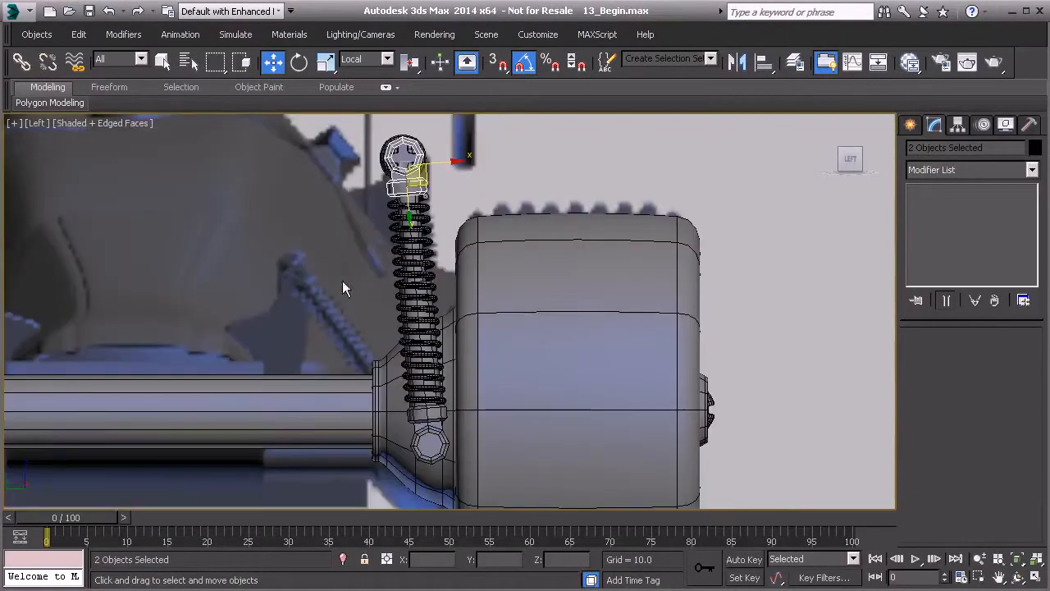
{"action": "left_click", "coordinate": [435, 432]}
{"action": "left_click", "coordinate": [78, 33]}
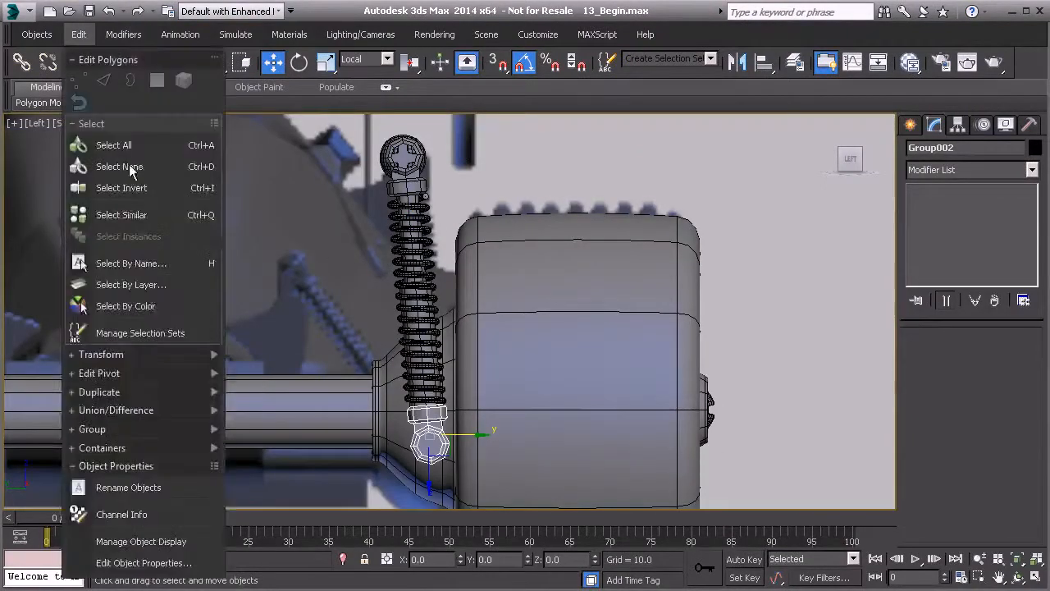
{"action": "mouse_move", "coordinate": [148, 429]}
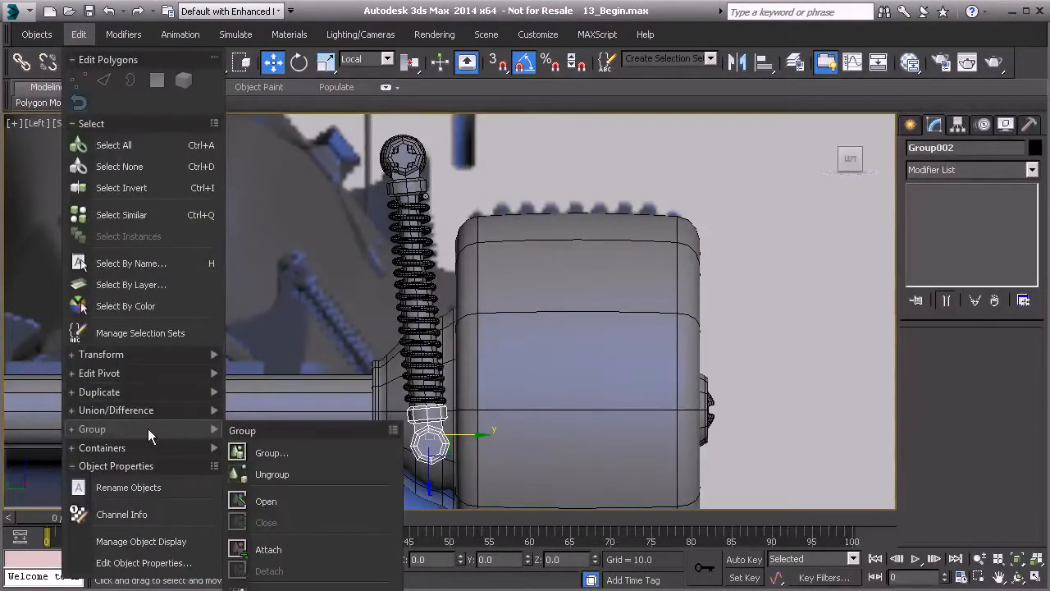
{"action": "left_click", "coordinate": [262, 473]}
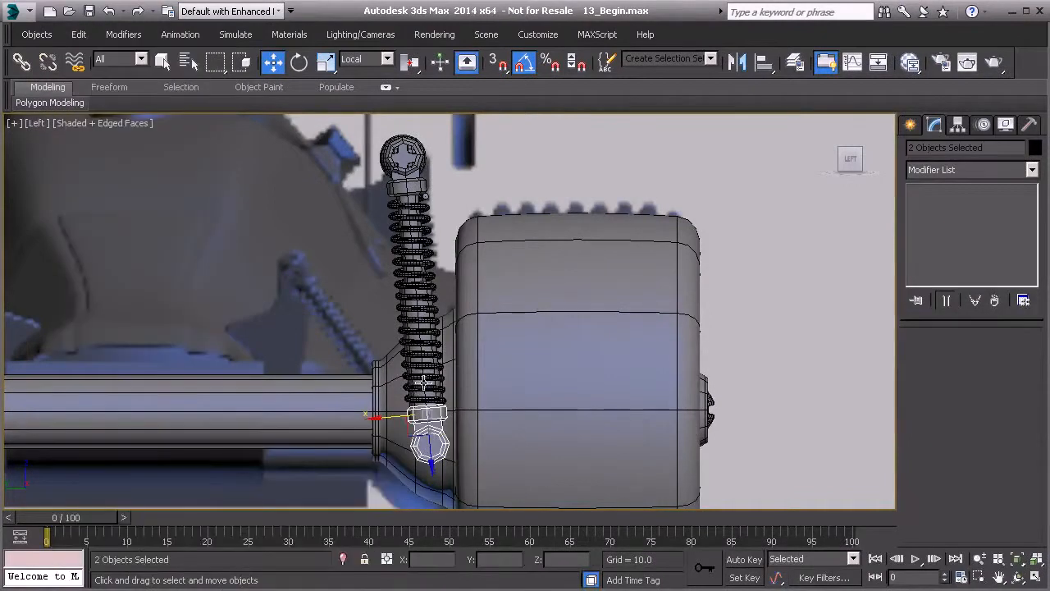
Align the copied screw head to the upper eyelet cylinder, centre to centre in X, Y and Z, matching only its X-axis orientation.
{"action": "left_click", "coordinate": [413, 154]}
{"action": "middle_click_drag", "start_coordinate": [398, 161], "coordinate": [405, 199]}
{"action": "scroll", "coordinate": [406, 195], "scroll_direction": "up", "scroll_amount": 2}
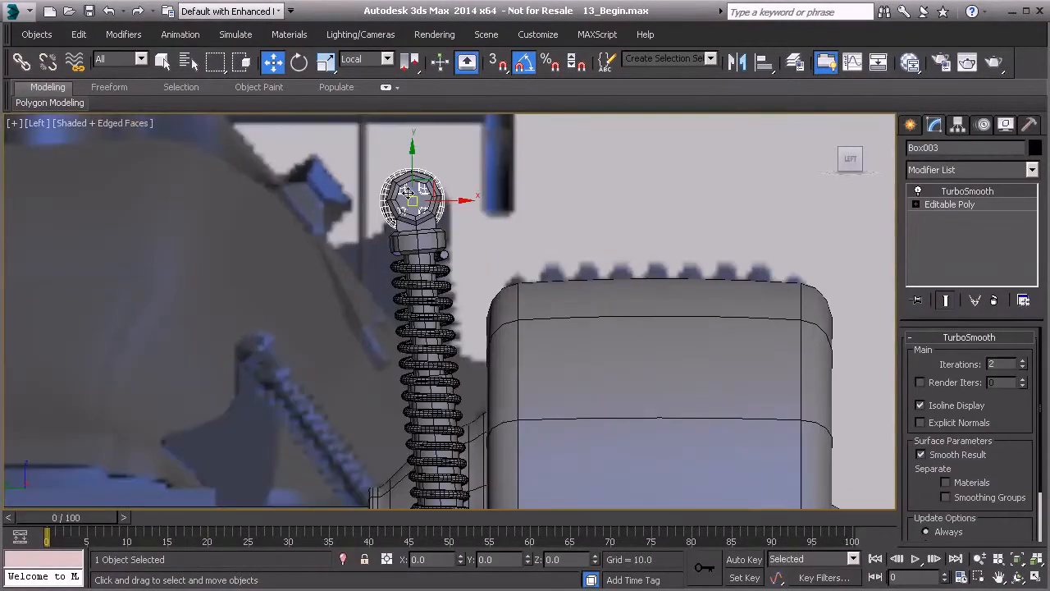
{"action": "left_click", "coordinate": [762, 62]}
{"action": "scroll", "coordinate": [353, 201], "scroll_direction": "up", "scroll_amount": 4}
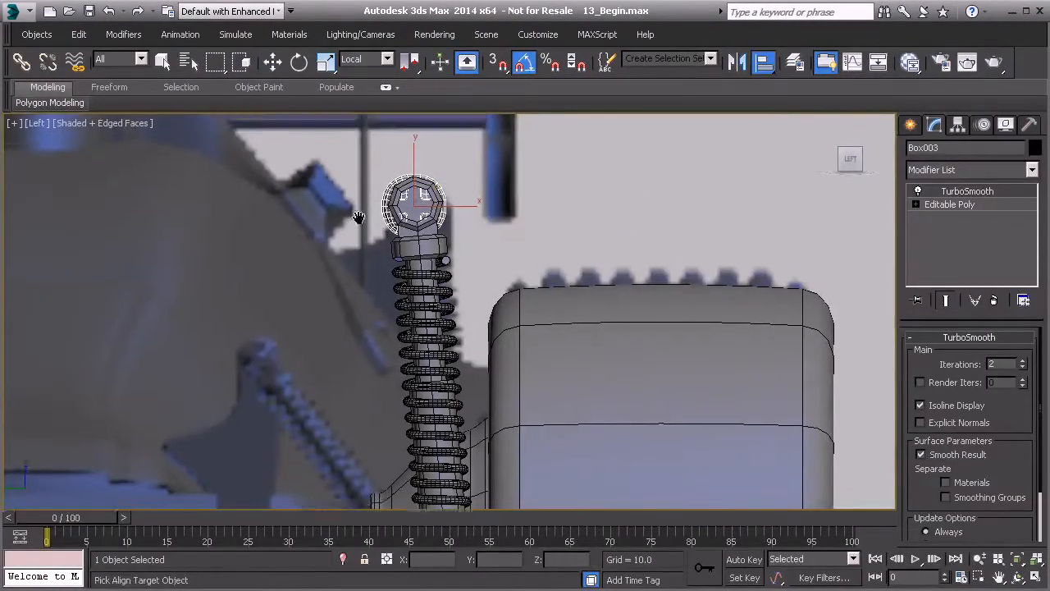
{"action": "left_click", "coordinate": [488, 178]}
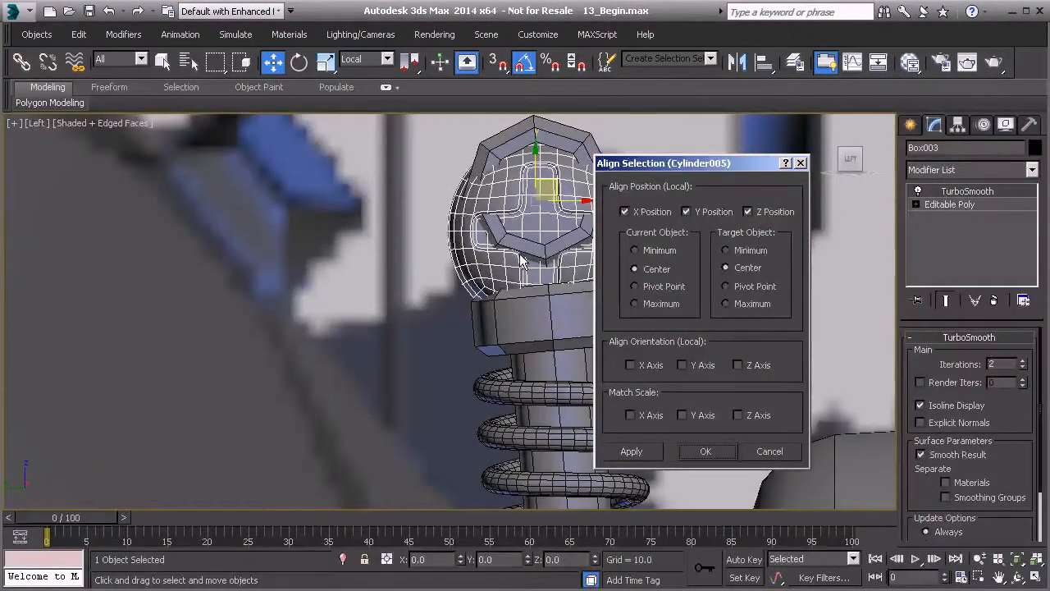
{"action": "left_click", "coordinate": [631, 366]}
{"action": "left_click", "coordinate": [683, 366]}
{"action": "left_click", "coordinate": [738, 365]}
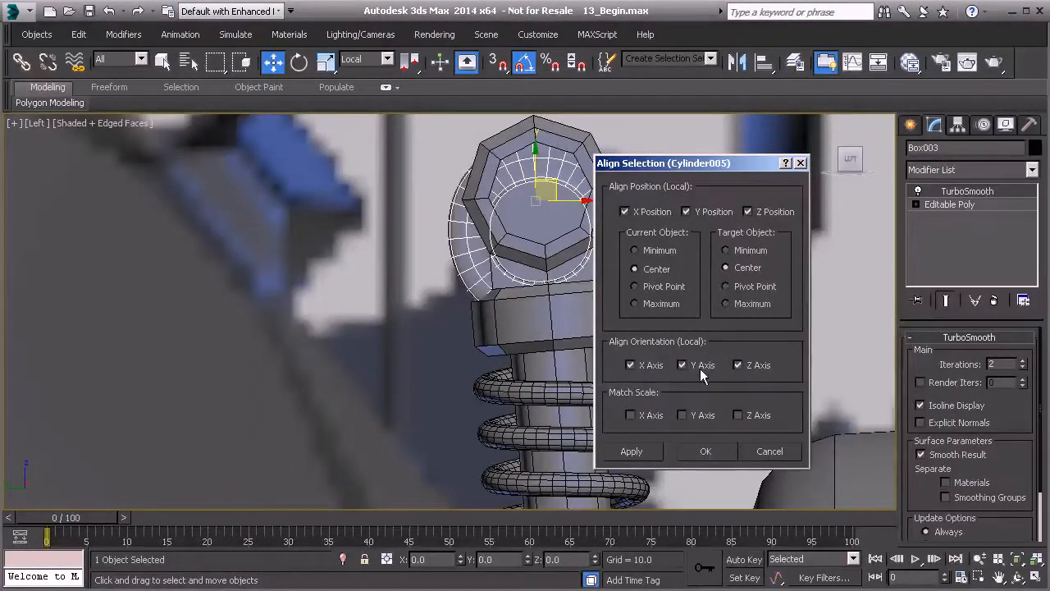
{"action": "left_click", "coordinate": [738, 366]}
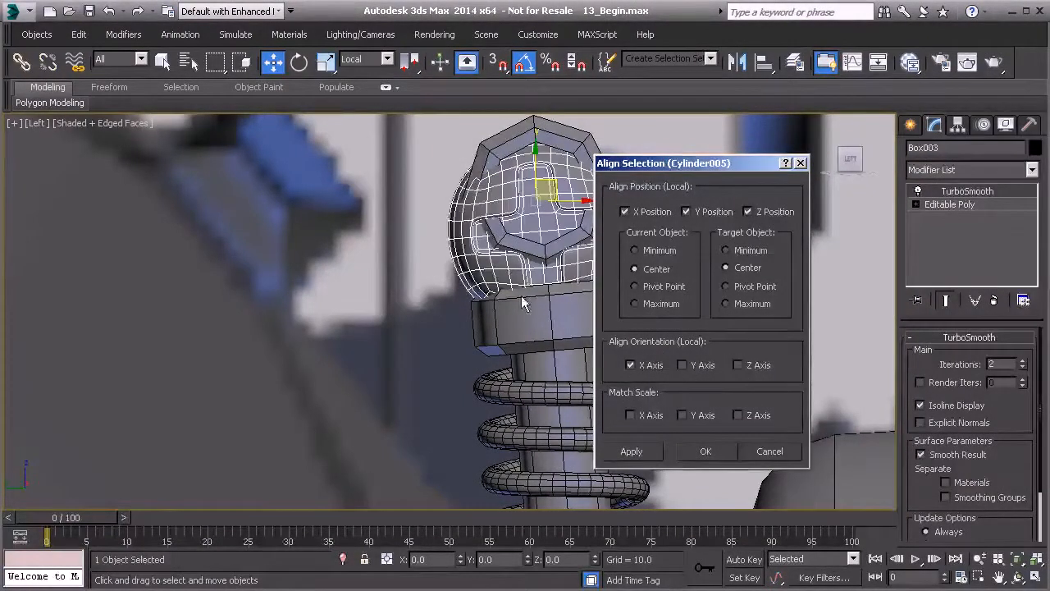
{"action": "left_click", "coordinate": [702, 451]}
Move the screw head up so it is centred over the upper eyelet's opening.
{"action": "middle_click_drag", "start_coordinate": [548, 210], "coordinate": [460, 229]}
{"action": "left_click", "coordinate": [464, 161]}
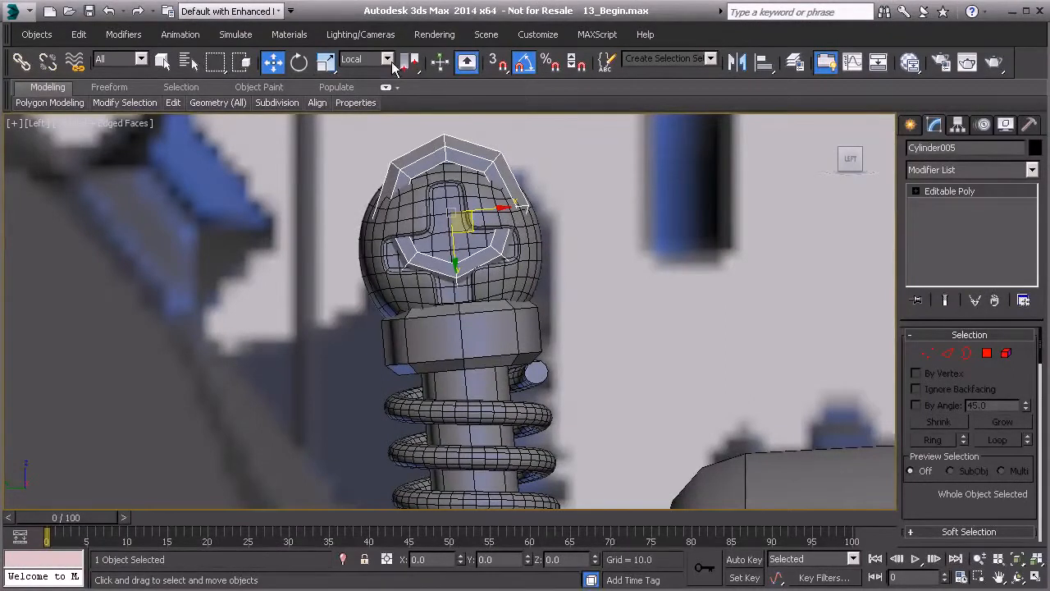
{"action": "left_click", "coordinate": [497, 231]}
{"action": "left_click_drag", "start_coordinate": [463, 232], "coordinate": [467, 197]}
{"action": "left_click_drag", "start_coordinate": [465, 198], "coordinate": [465, 199]}
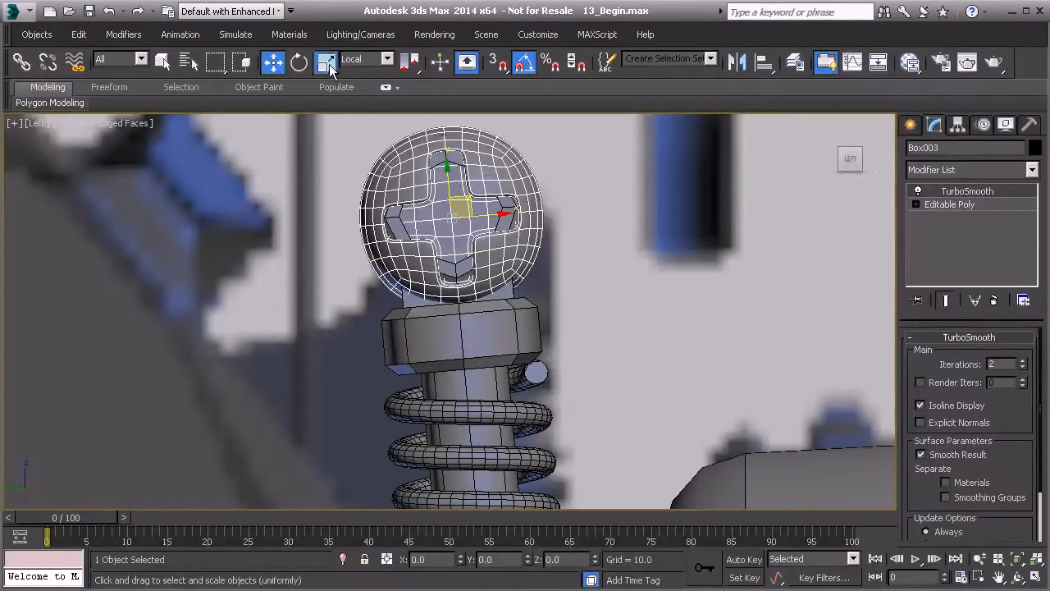
Scale the screw head down uniformly to fit inside the upper eyelet's opening.
{"action": "middle_click_drag", "start_coordinate": [475, 230], "coordinate": [471, 204], "text": "alt"}
{"action": "left_click_drag", "start_coordinate": [471, 202], "coordinate": [500, 284]}
{"action": "mouse_move", "coordinate": [502, 205]}
{"action": "middle_mouse_down", "text": "alt"}
{"action": "mouse_move", "coordinate": [435, 198]}
{"action": "mouse_move", "coordinate": [508, 211]}
{"action": "middle_mouse_up", "text": "alt"}
Move the reduced screw head slightly outward and up to seat it in the upper eyelet's opening, then deselect it.
{"action": "key", "text": "w"}
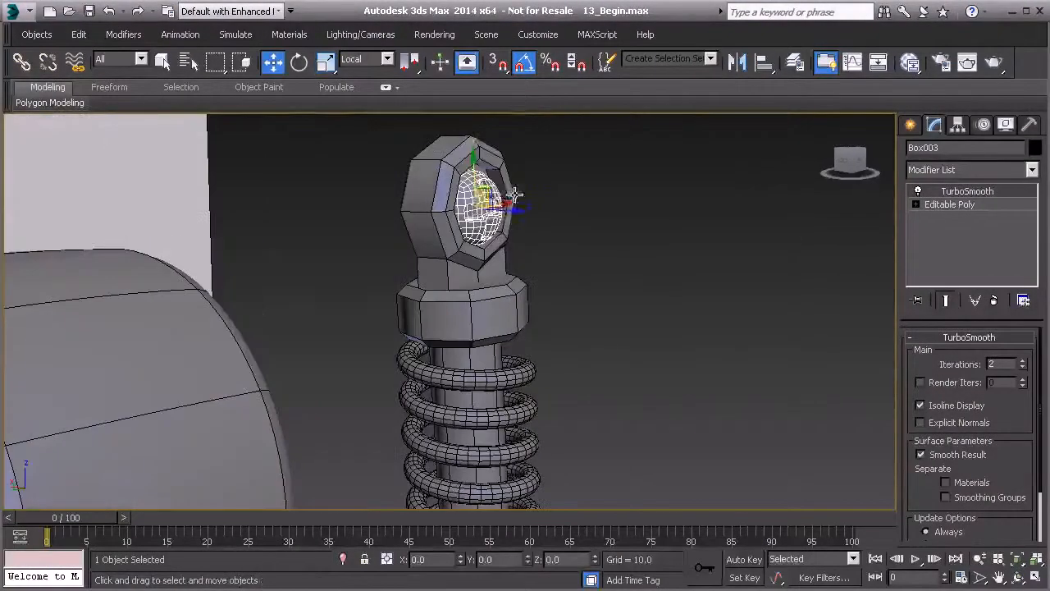
{"action": "left_click_drag", "start_coordinate": [509, 212], "coordinate": [512, 210]}
{"action": "left_click_drag", "start_coordinate": [473, 168], "coordinate": [480, 167]}
{"action": "mouse_move", "coordinate": [542, 201]}
{"action": "middle_mouse_down", "text": "alt"}
{"action": "mouse_move", "coordinate": [401, 206]}
{"action": "mouse_move", "coordinate": [527, 202]}
{"action": "middle_mouse_up", "text": "alt"}
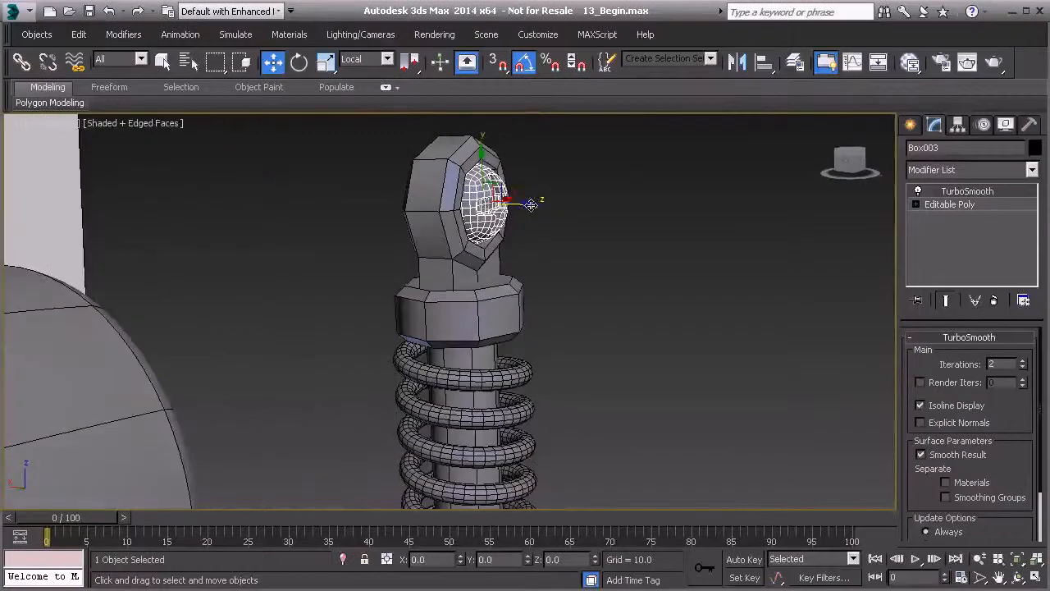
{"action": "left_click", "coordinate": [556, 253]}
Unhide all hidden objects to bring back the car body around the shock and wheel.
{"action": "middle_click_drag", "start_coordinate": [556, 254], "coordinate": [425, 176], "text": "alt"}
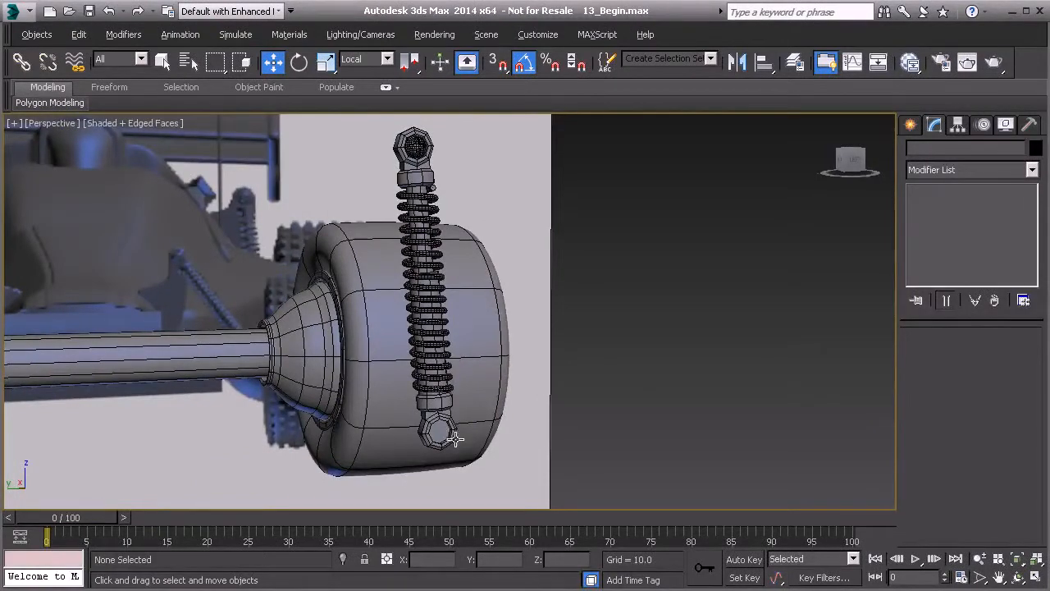
{"action": "middle_click_drag", "start_coordinate": [443, 430], "coordinate": [656, 305], "text": "alt"}
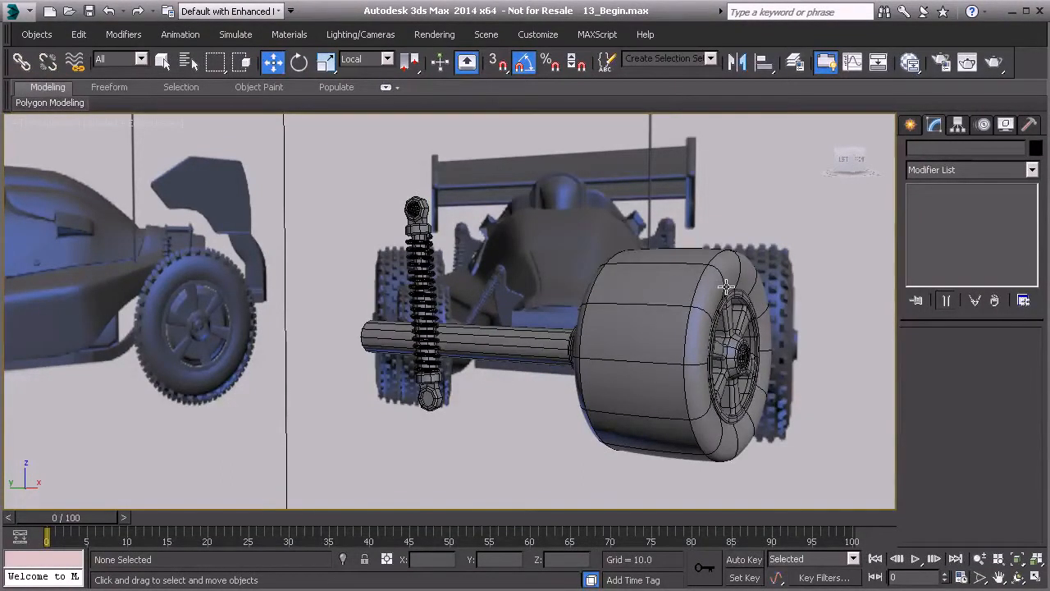
{"action": "scroll", "coordinate": [592, 355], "scroll_direction": "down", "scroll_amount": 6}
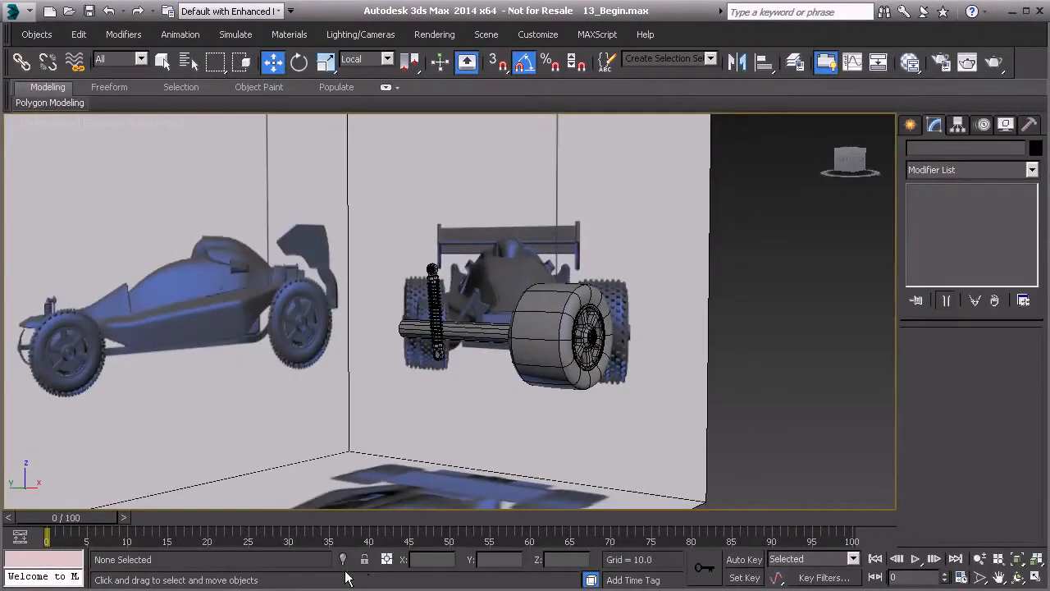
{"action": "right_click", "coordinate": [736, 295]}
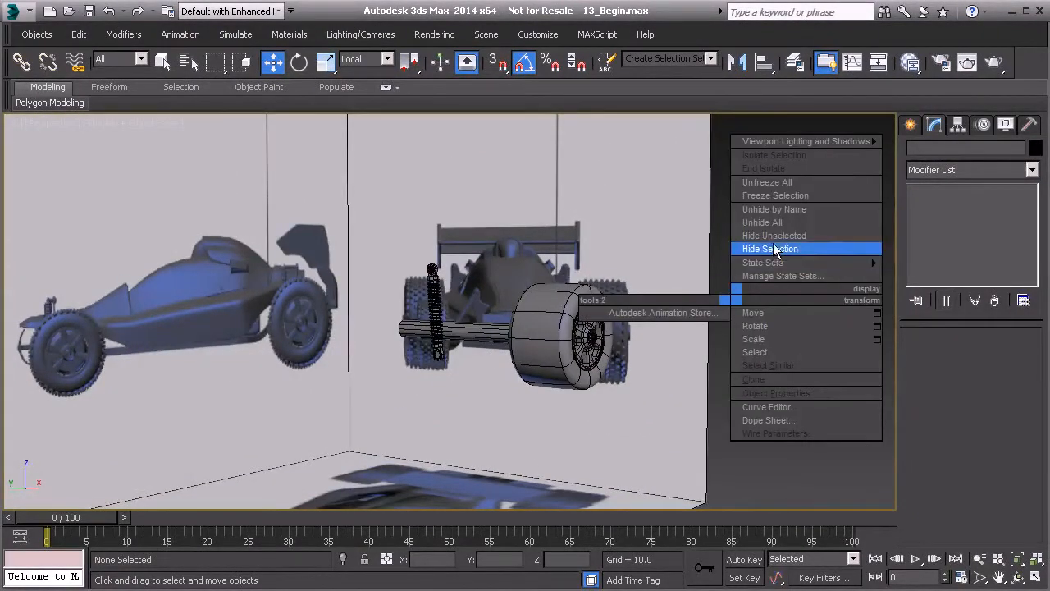
{"action": "left_click", "coordinate": [762, 222]}
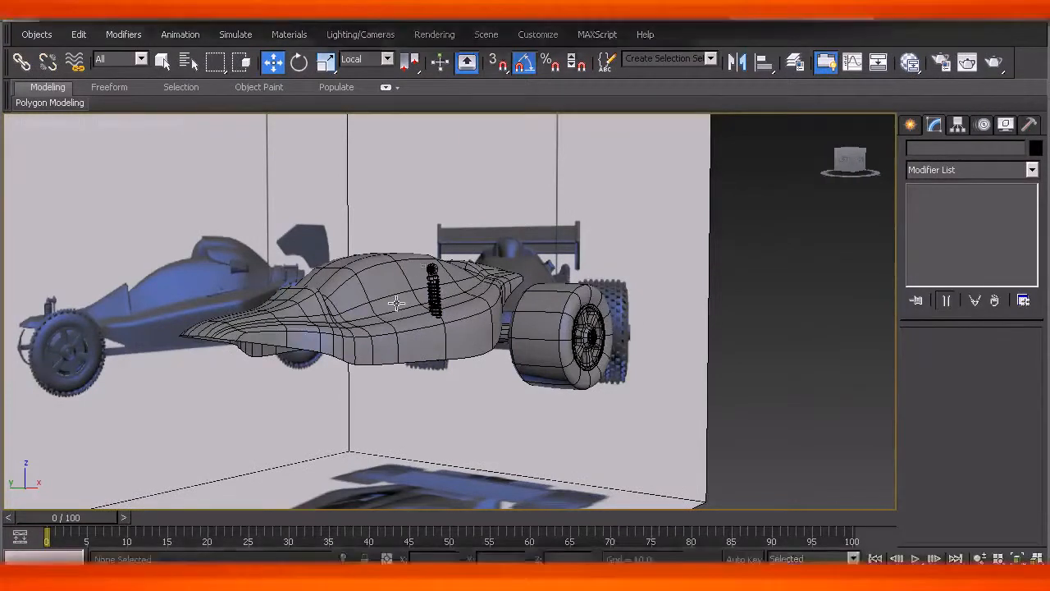